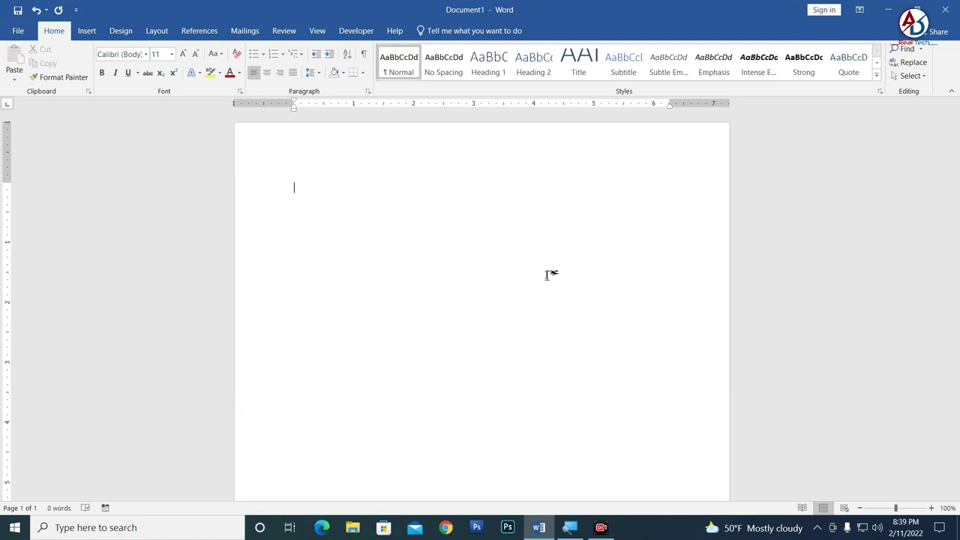
Step: Set the paper size to A4 and keep the default 1-inch margins
{"action": "left_click", "coordinate": [154, 36]}
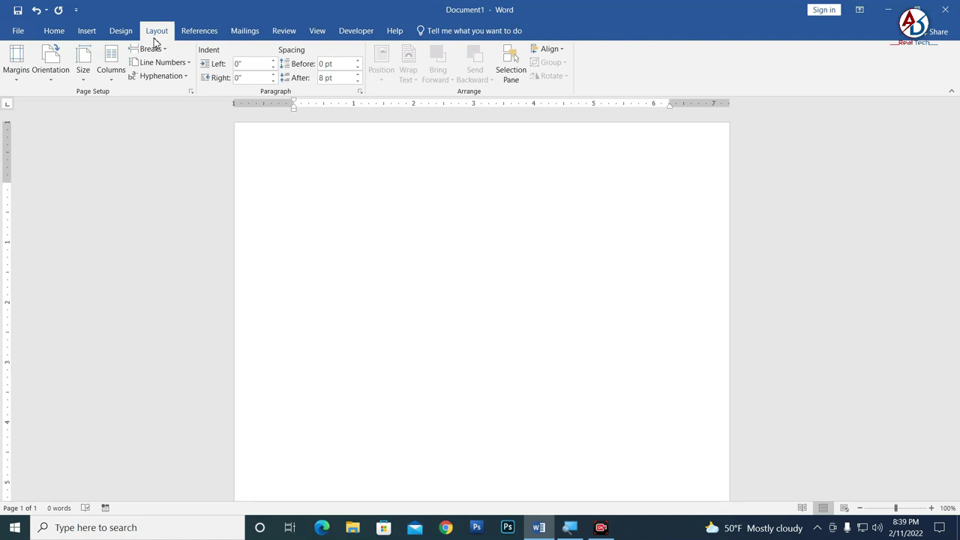
{"action": "left_click", "coordinate": [83, 60]}
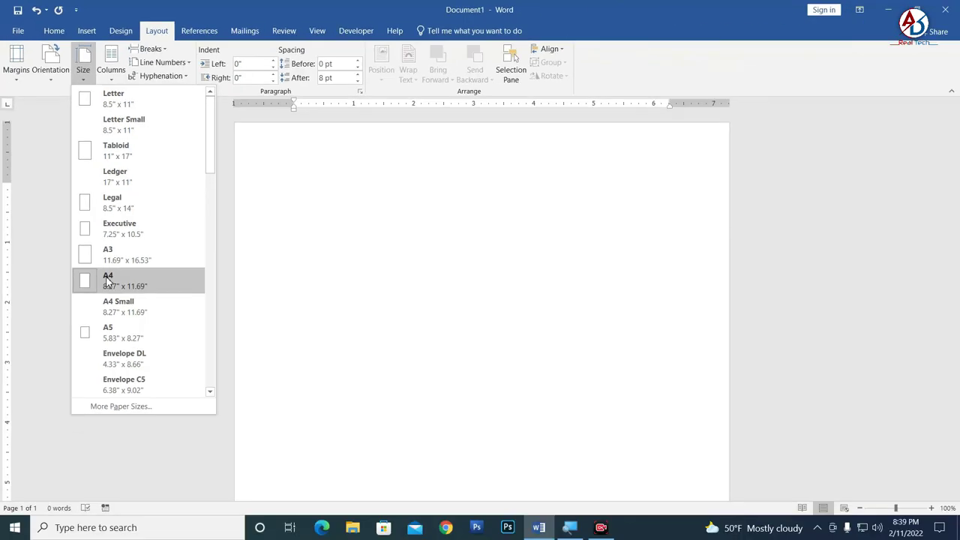
{"action": "left_click", "coordinate": [134, 460]}
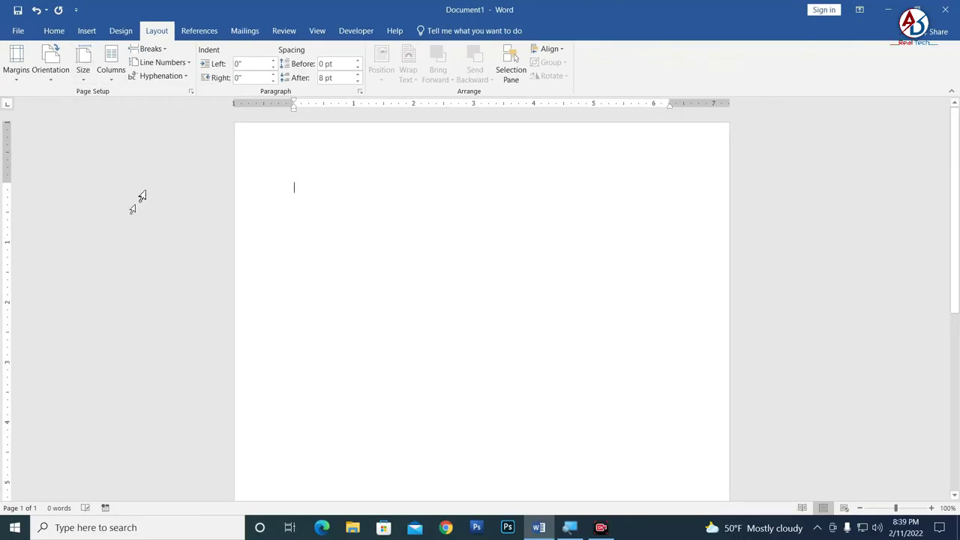
{"action": "left_click", "coordinate": [16, 73]}
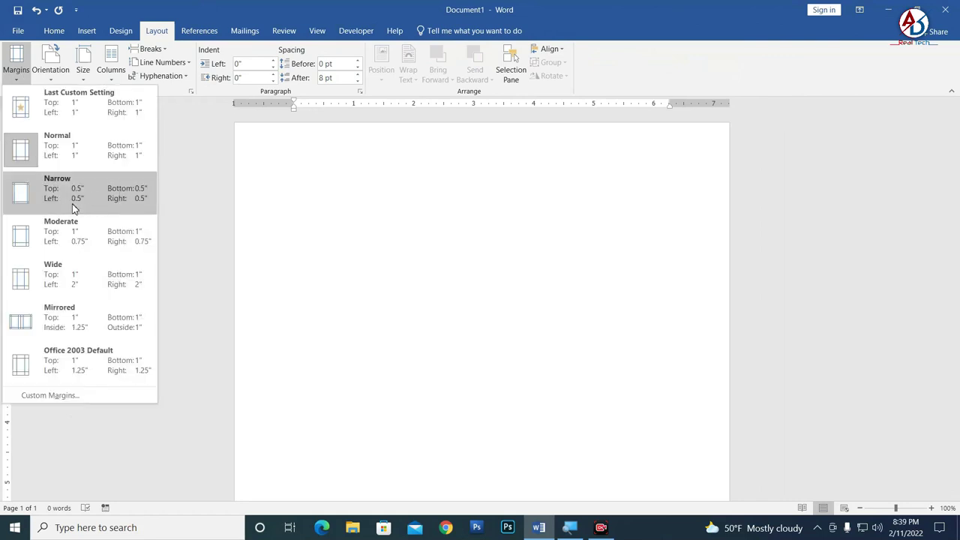
{"action": "left_click", "coordinate": [397, 217]}
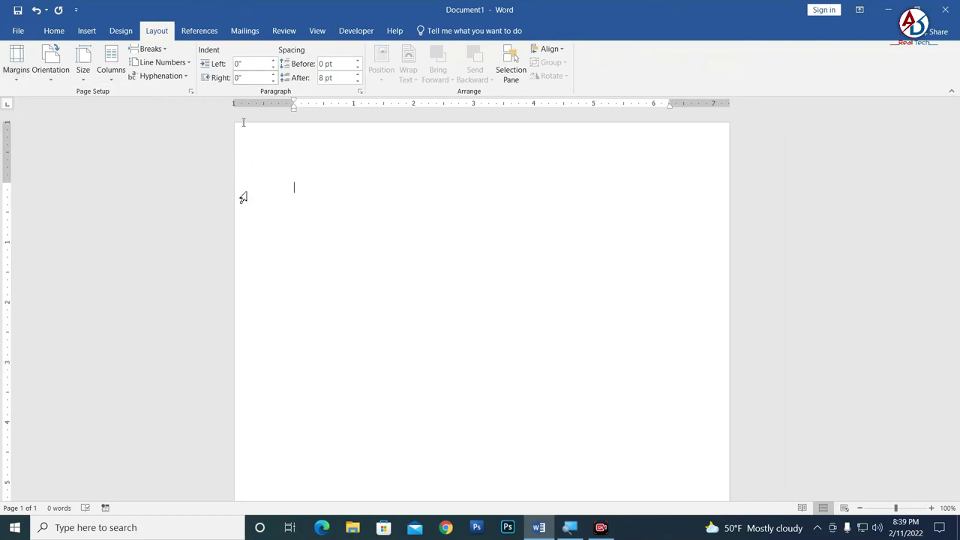
{"action": "scroll", "coordinate": [442, 307], "scroll_direction": "down", "scroll_amount": 5, "text": "ctrl"}
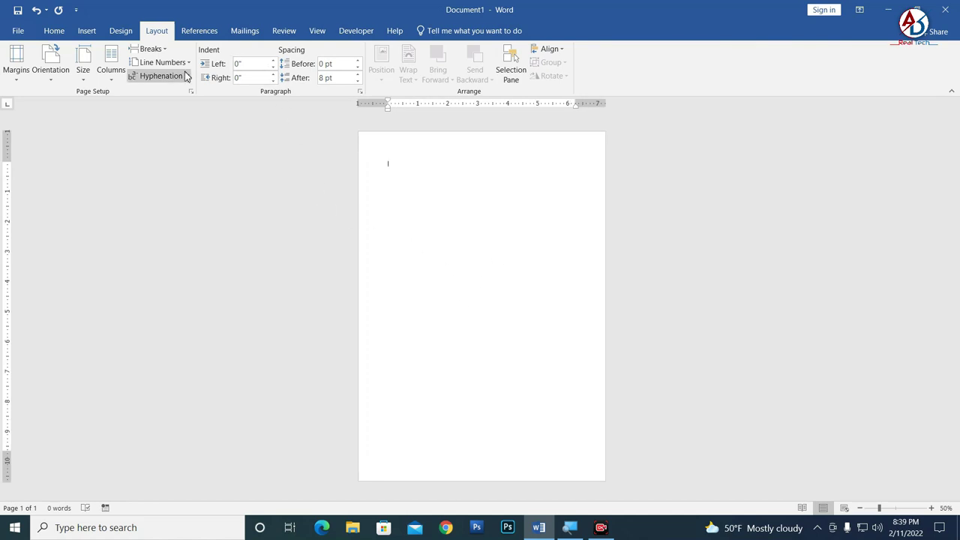
{"action": "left_click", "coordinate": [86, 31]}
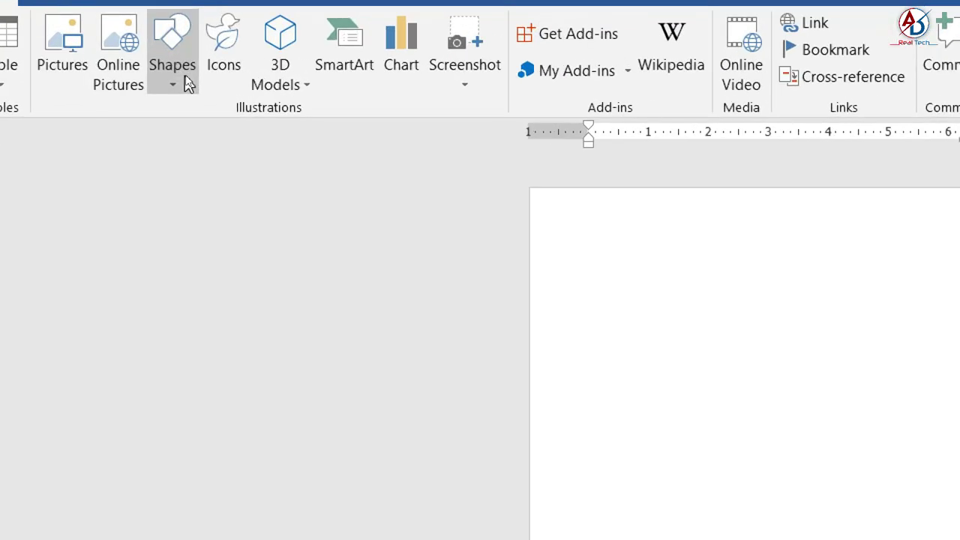
Step: Draw a blue circle with the Oval shape over the page's top-left area
{"action": "left_click", "coordinate": [186, 81]}
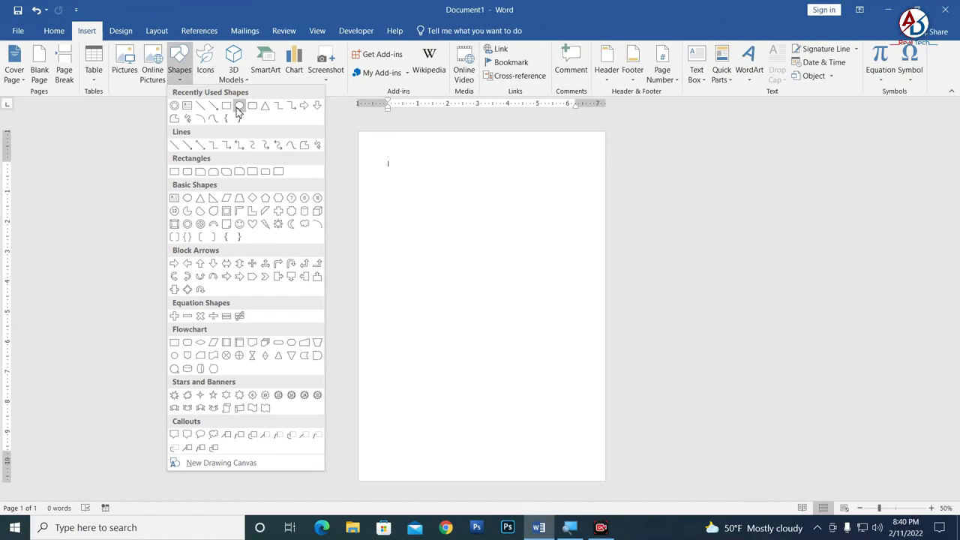
{"action": "left_click", "coordinate": [290, 137]}
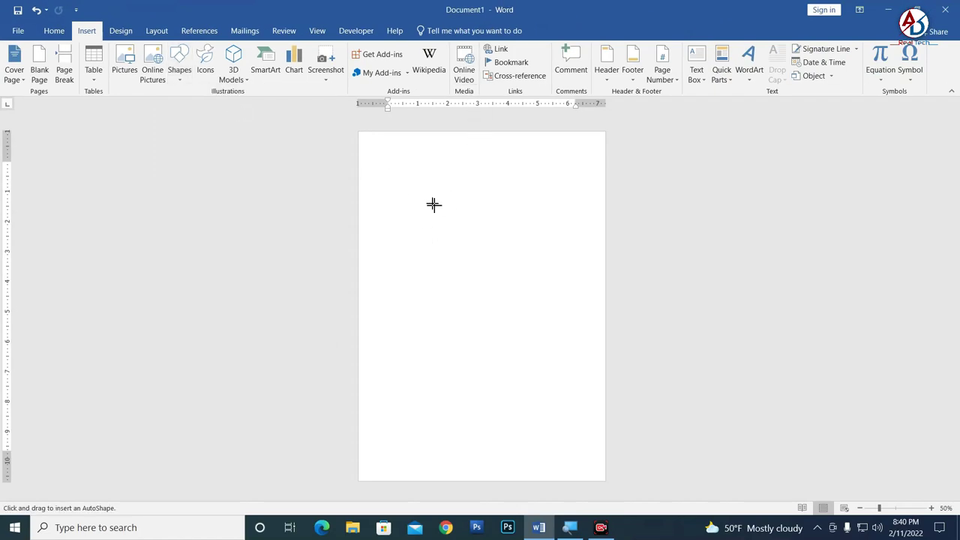
{"action": "left_click_drag", "start_coordinate": [393, 155], "coordinate": [733, 447]}
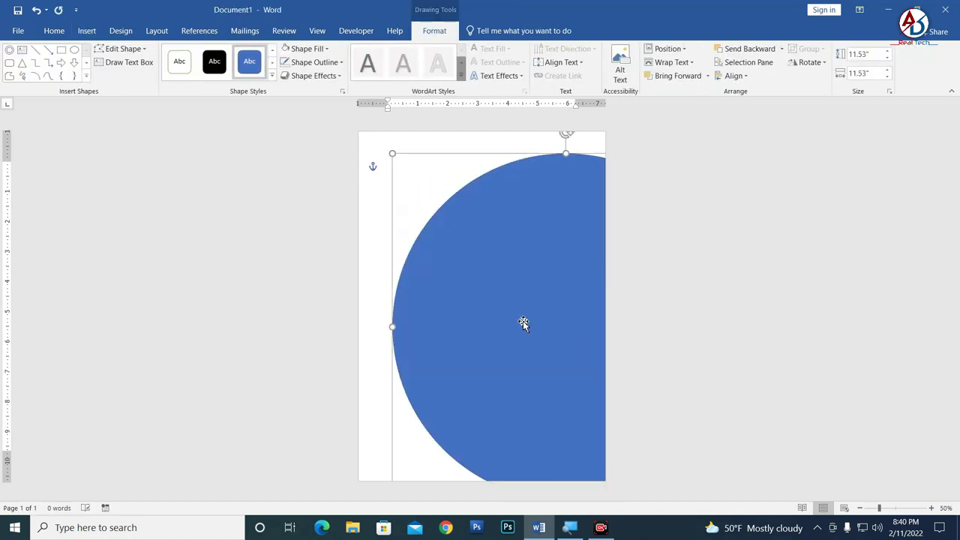
{"action": "left_click_drag", "start_coordinate": [522, 322], "coordinate": [354, 187]}
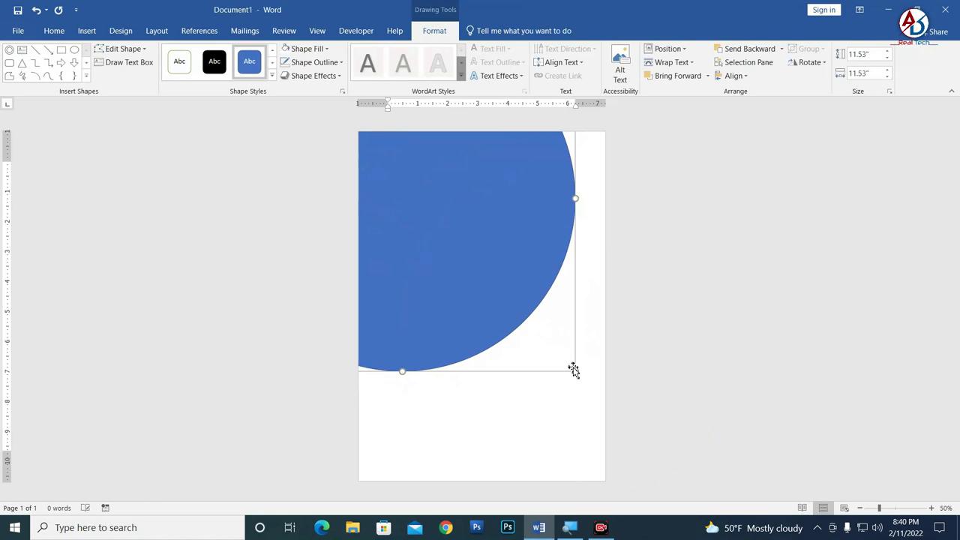
Step: Enlarge the circle to about 16.2 inches so a quarter fills the top-left corner
{"action": "left_click_drag", "start_coordinate": [574, 372], "coordinate": [658, 456]}
{"action": "left_click_drag", "start_coordinate": [545, 353], "coordinate": [454, 245]}
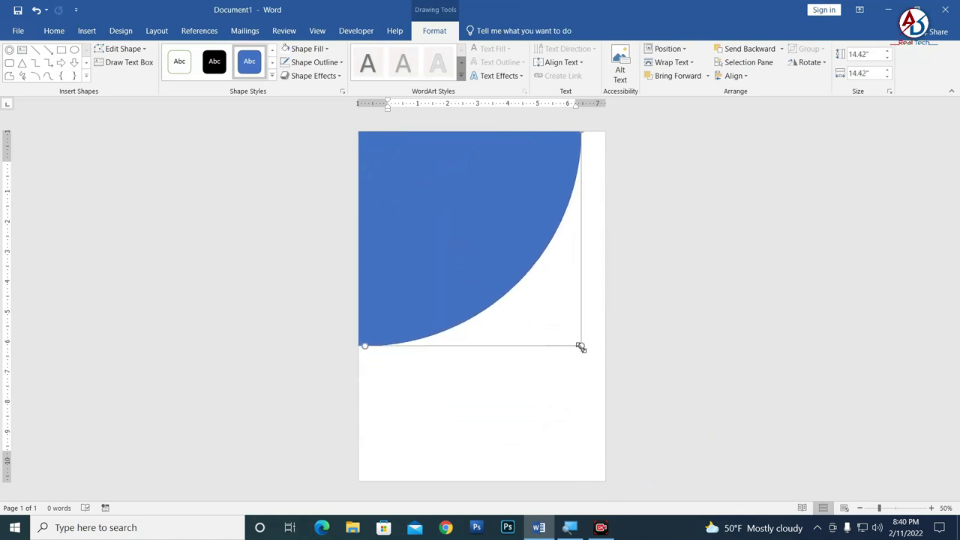
{"action": "left_click_drag", "start_coordinate": [576, 364], "coordinate": [629, 383]}
{"action": "left_click_drag", "start_coordinate": [518, 306], "coordinate": [460, 275]}
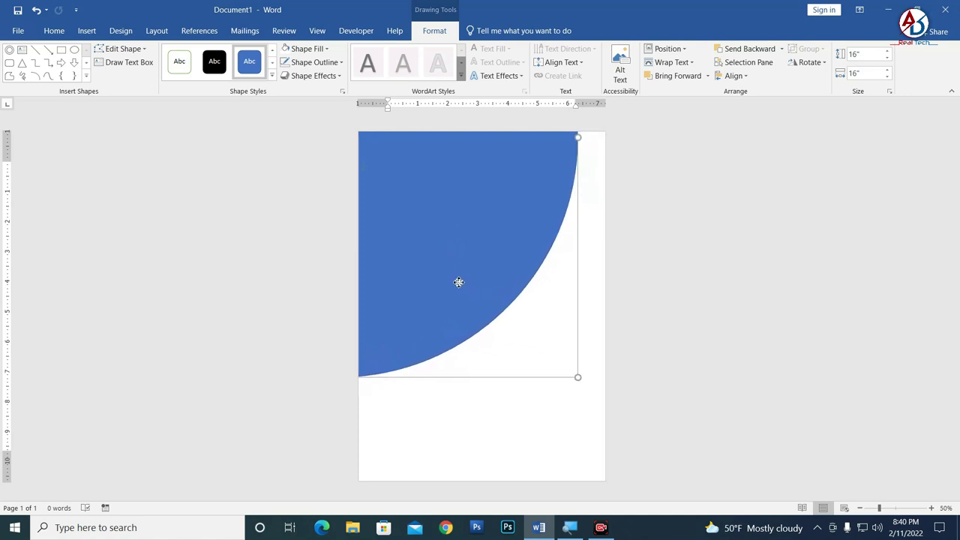
{"action": "left_click_drag", "start_coordinate": [580, 368], "coordinate": [585, 374]}
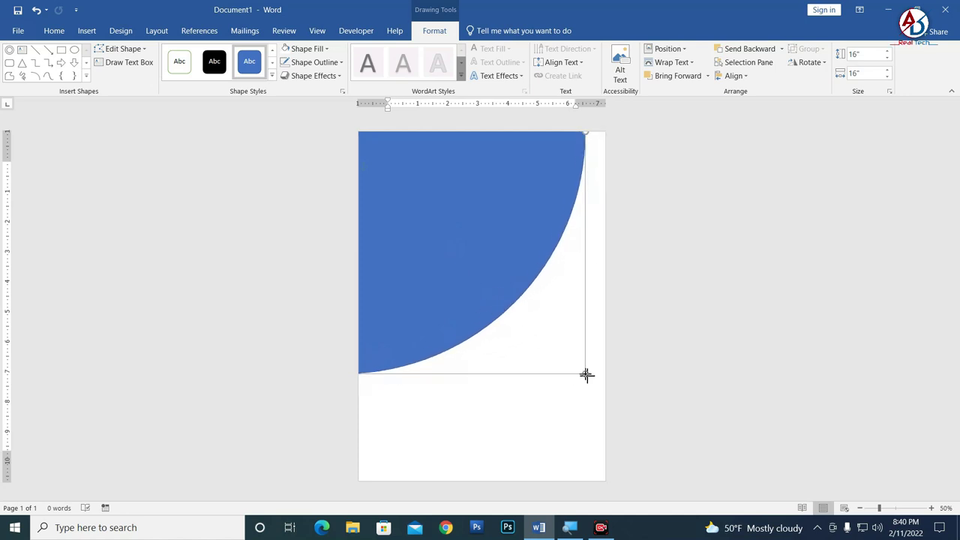
{"action": "key", "text": "Escape"}
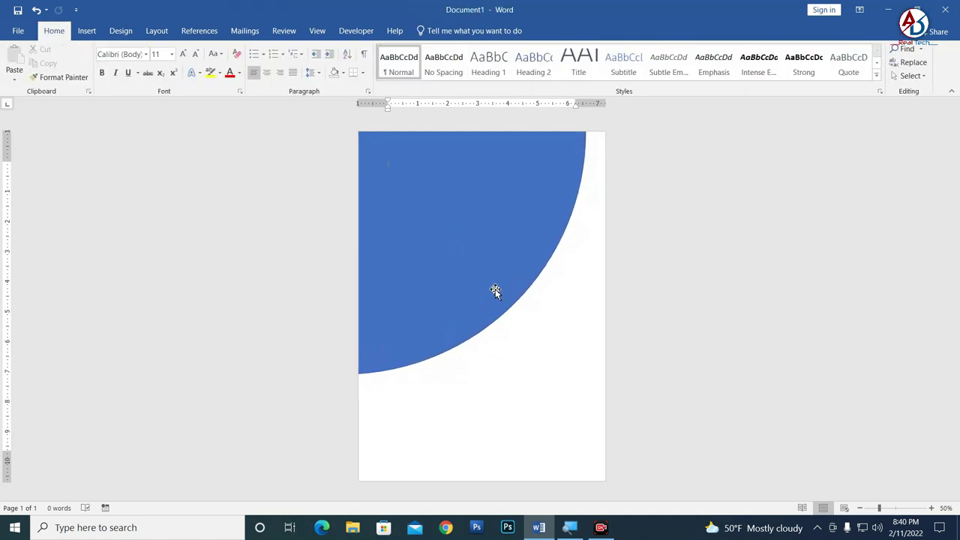
Step: Fill the large circle with light grey
{"action": "left_click", "coordinate": [493, 289]}
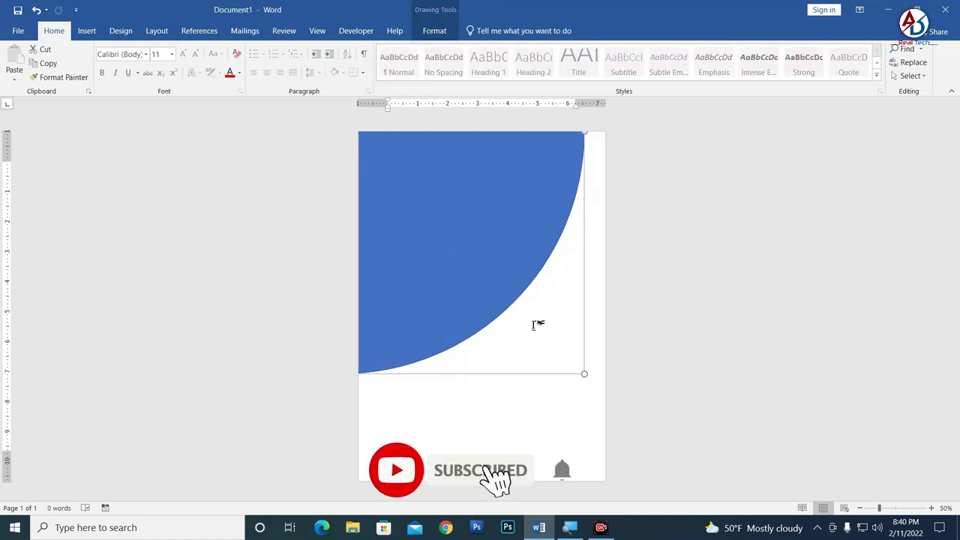
{"action": "scroll", "coordinate": [531, 329], "scroll_direction": "down", "scroll_amount": 3}
{"action": "scroll", "coordinate": [531, 327], "scroll_direction": "up", "scroll_amount": 4}
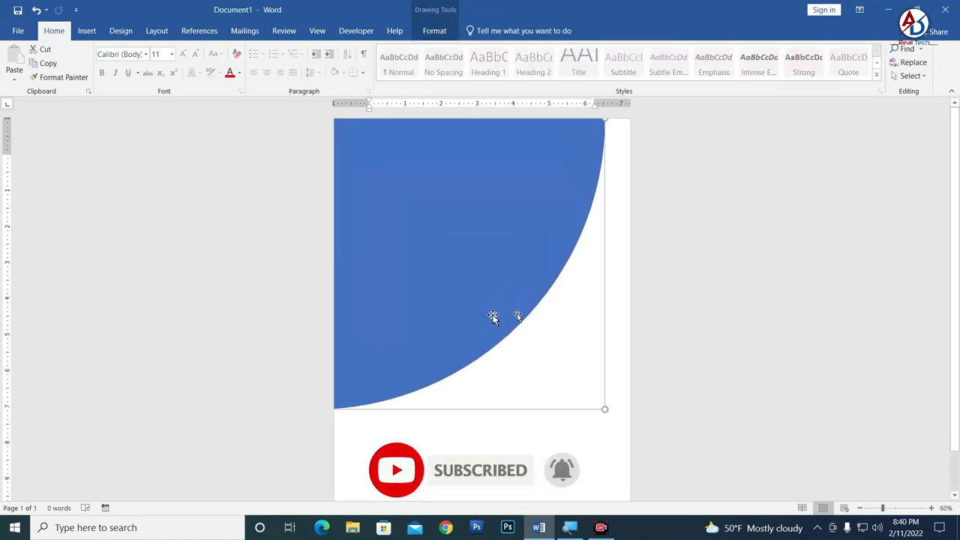
{"action": "left_click", "coordinate": [435, 31]}
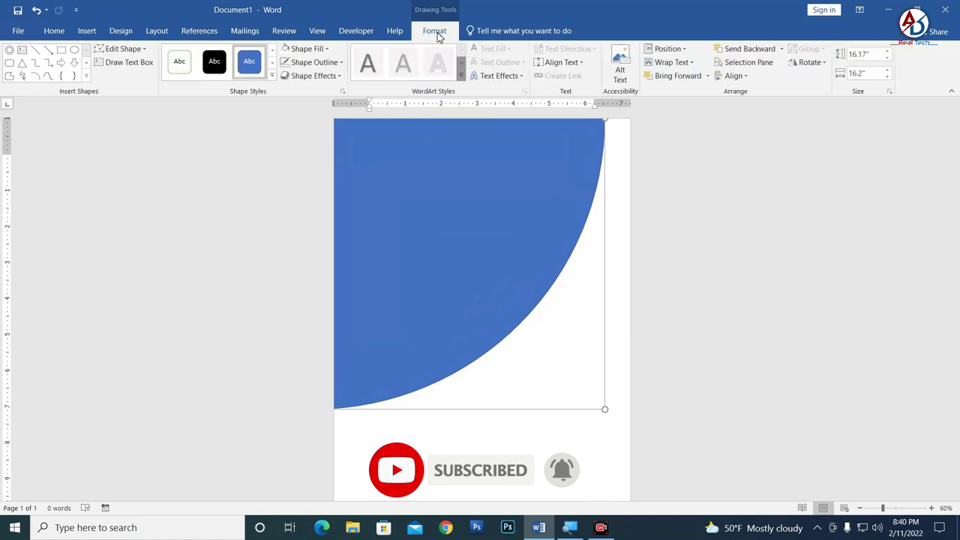
{"action": "left_click", "coordinate": [321, 49]}
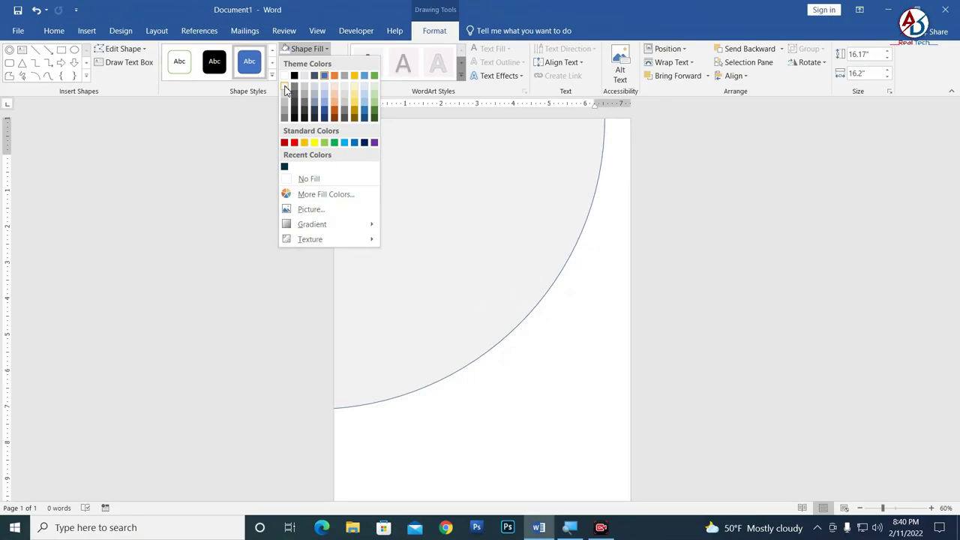
{"action": "left_click", "coordinate": [285, 89]}
Step: Give the circle a thick 6 pt outline
{"action": "left_click", "coordinate": [313, 63]}
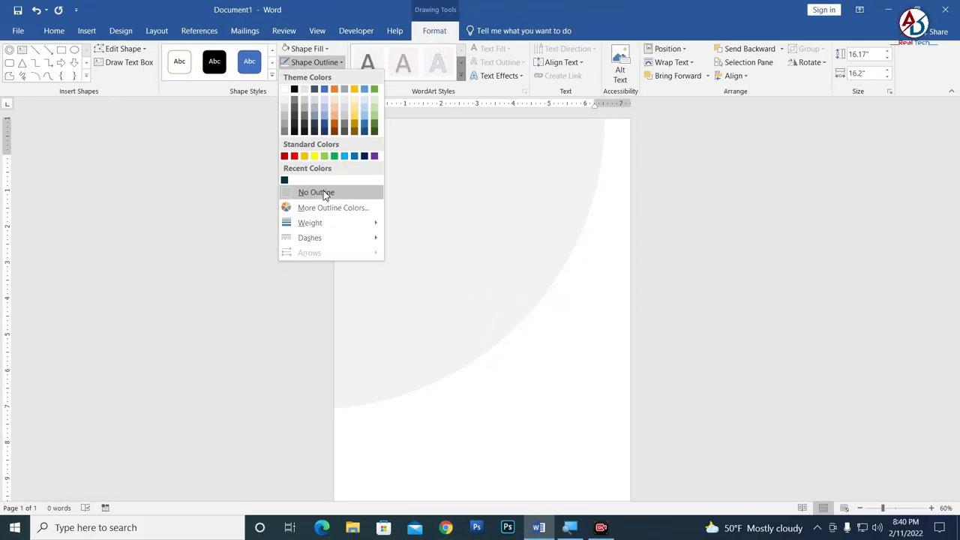
{"action": "mouse_move", "coordinate": [328, 222]}
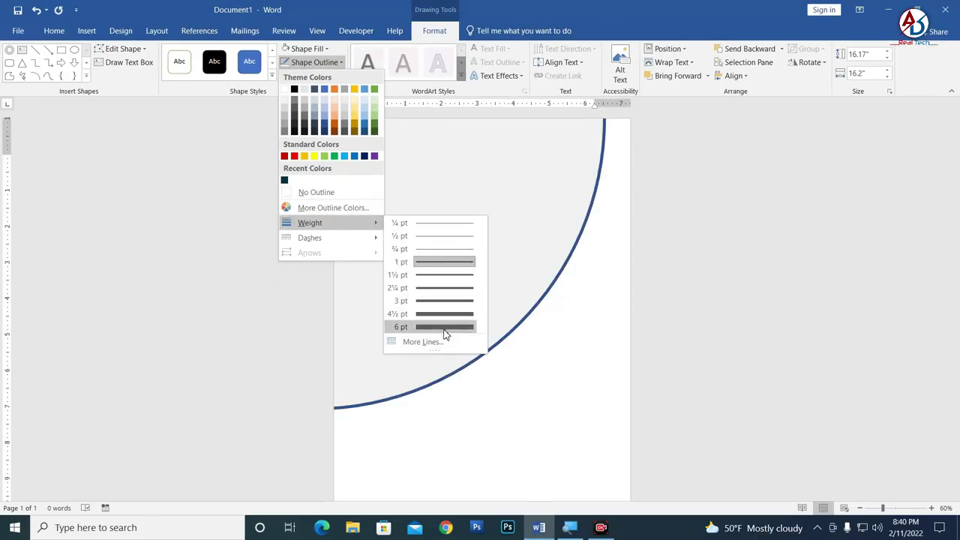
{"action": "left_click", "coordinate": [445, 327]}
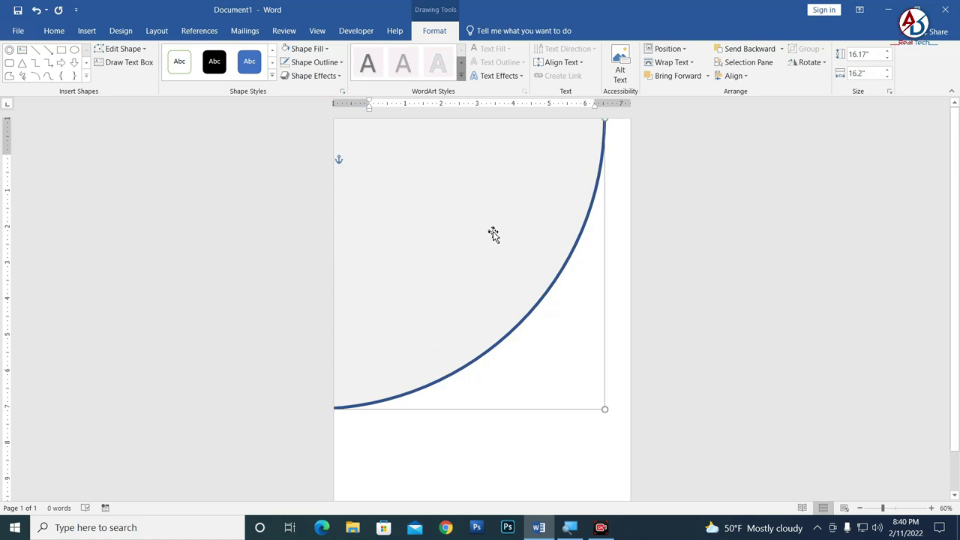
Step: Raise the circle's line width to 11 pt in the Format Shape pane
{"action": "right_click", "coordinate": [493, 234]}
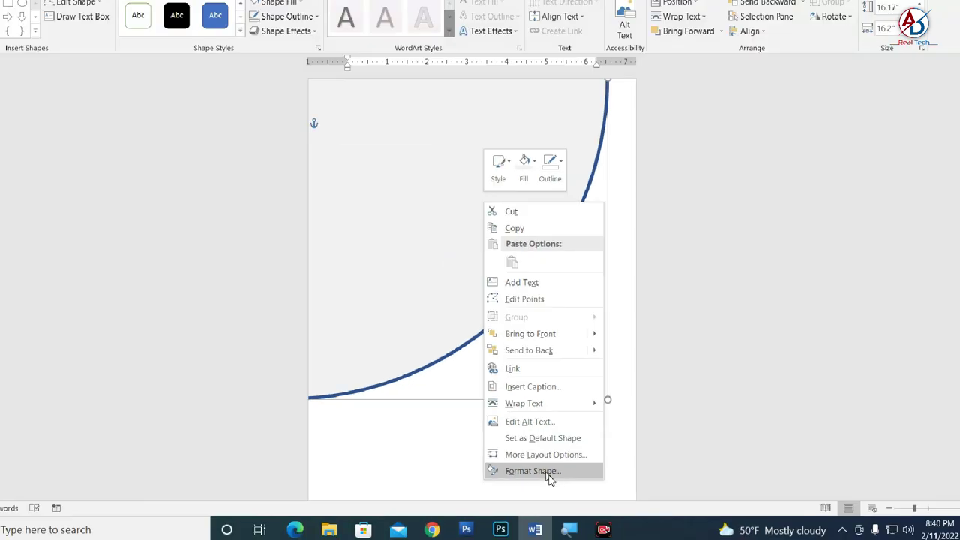
{"action": "left_click", "coordinate": [553, 477]}
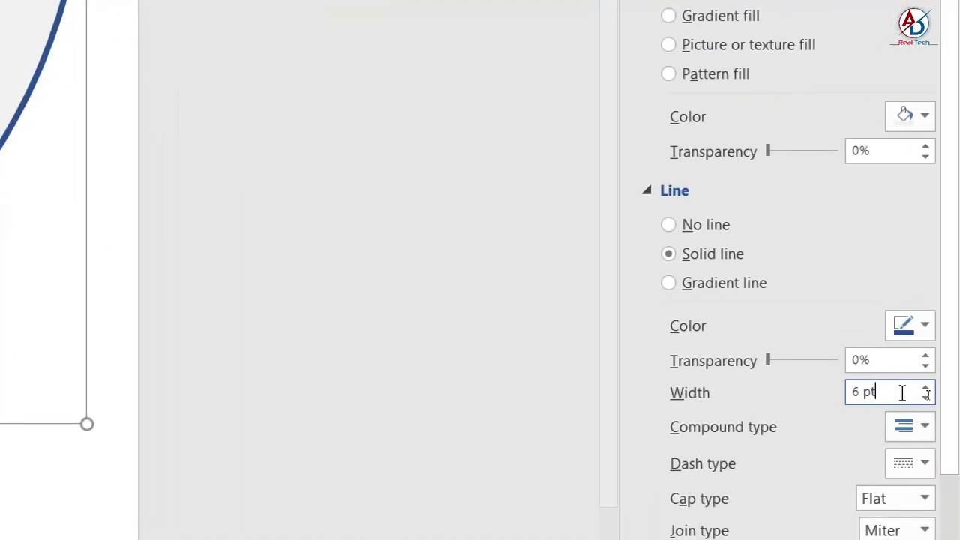
{"action": "left_click", "coordinate": [934, 390]}
{"action": "left_click", "coordinate": [926, 389]}
{"action": "left_click", "coordinate": [925, 388]}
{"action": "left_click", "coordinate": [925, 388]}
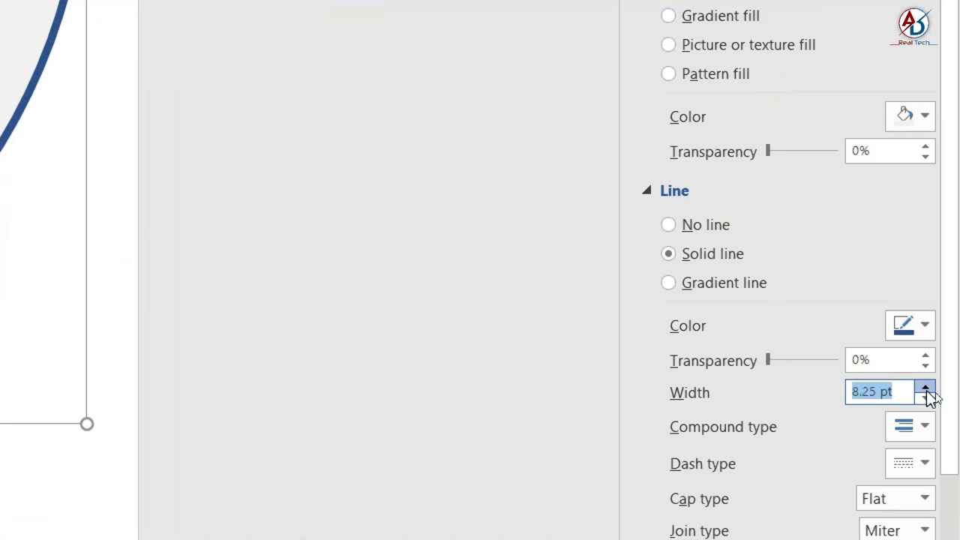
{"action": "left_click", "coordinate": [925, 389]}
{"action": "left_click", "coordinate": [926, 389]}
{"action": "left_click", "coordinate": [925, 388]}
{"action": "left_click", "coordinate": [925, 388]}
{"action": "left_click", "coordinate": [925, 388]}
{"action": "left_click", "coordinate": [925, 388]}
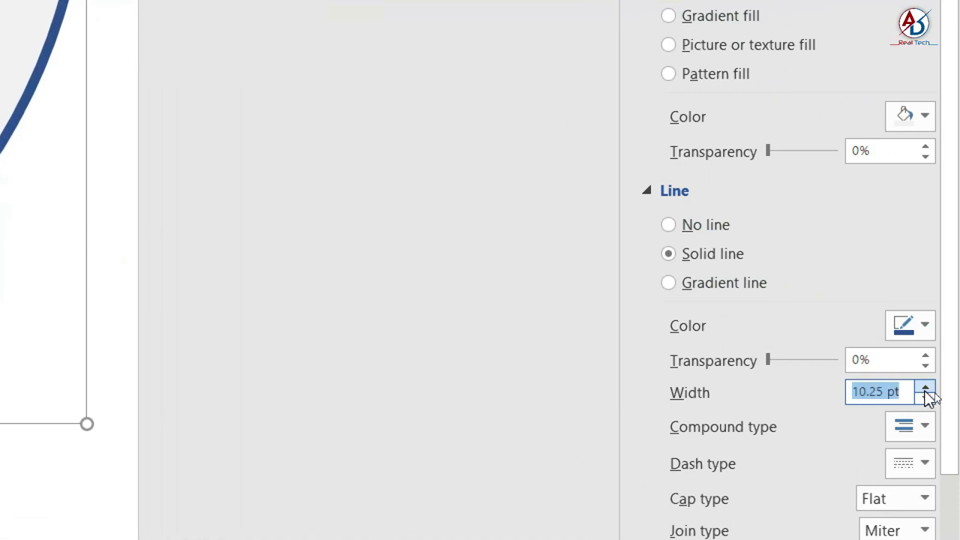
{"action": "left_click", "coordinate": [925, 388]}
{"action": "left_click", "coordinate": [925, 388]}
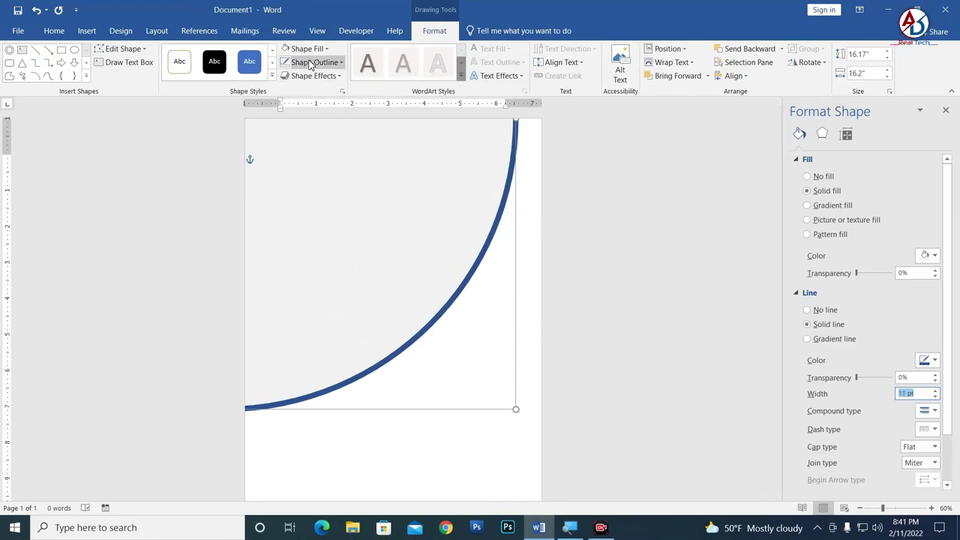
Step: Set the circle's outline to No Outline
{"action": "left_click", "coordinate": [306, 49]}
{"action": "left_click", "coordinate": [306, 48]}
{"action": "left_click", "coordinate": [309, 66]}
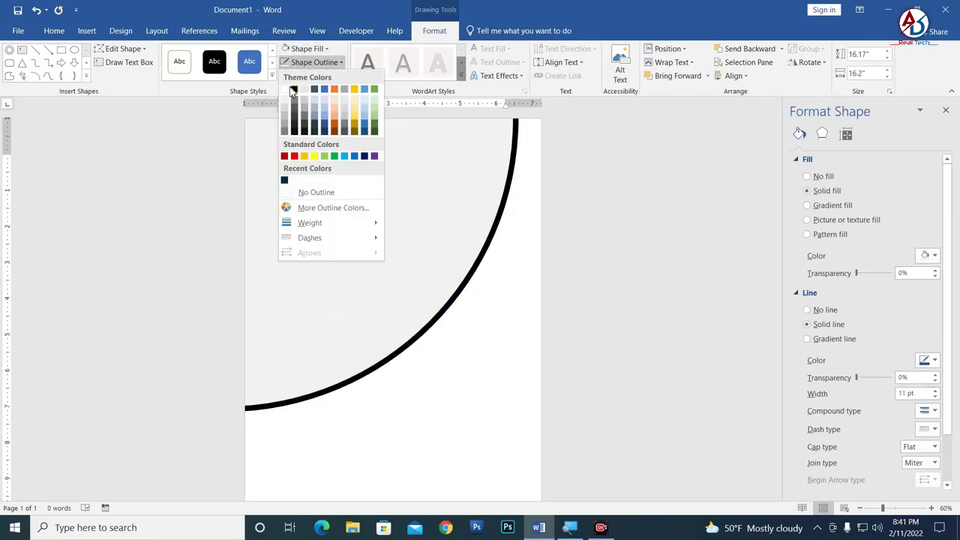
{"action": "left_click", "coordinate": [317, 190]}
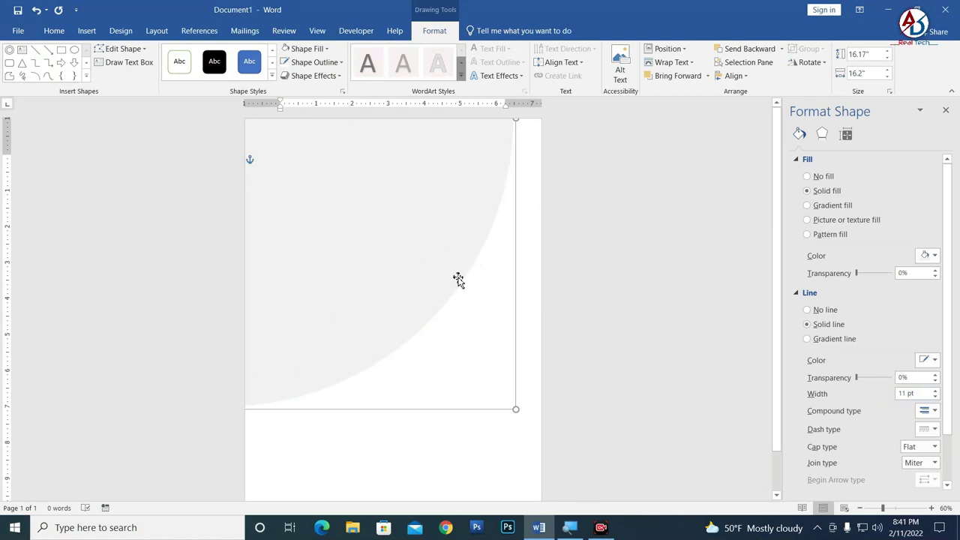
Step: Nudge the second circle slightly and fill it with Dark Teal
{"action": "key", "text": "Right"}
{"action": "key", "text": "Down"}
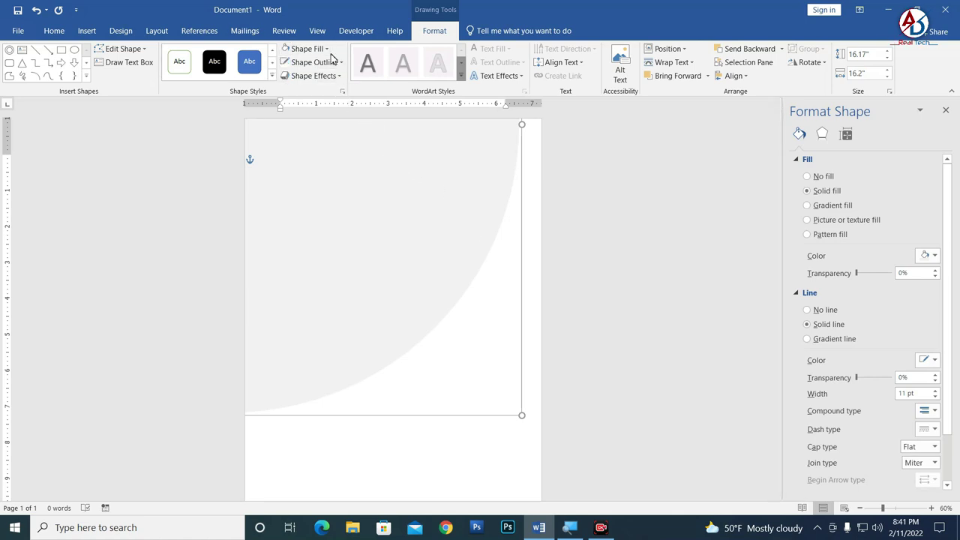
{"action": "left_click", "coordinate": [307, 49]}
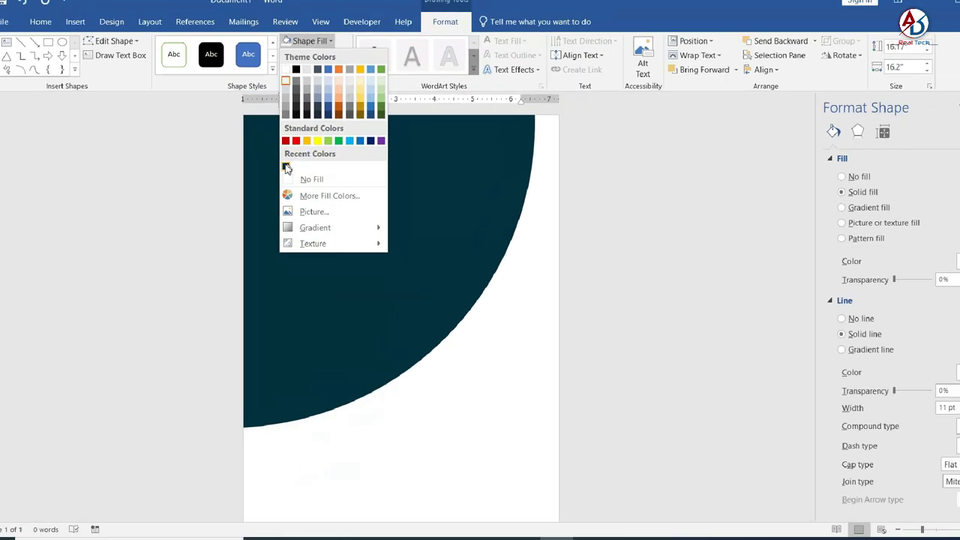
{"action": "left_click", "coordinate": [286, 168]}
Step: Remove the teal circle's outline and send it behind the light grey shape
{"action": "left_click", "coordinate": [315, 62]}
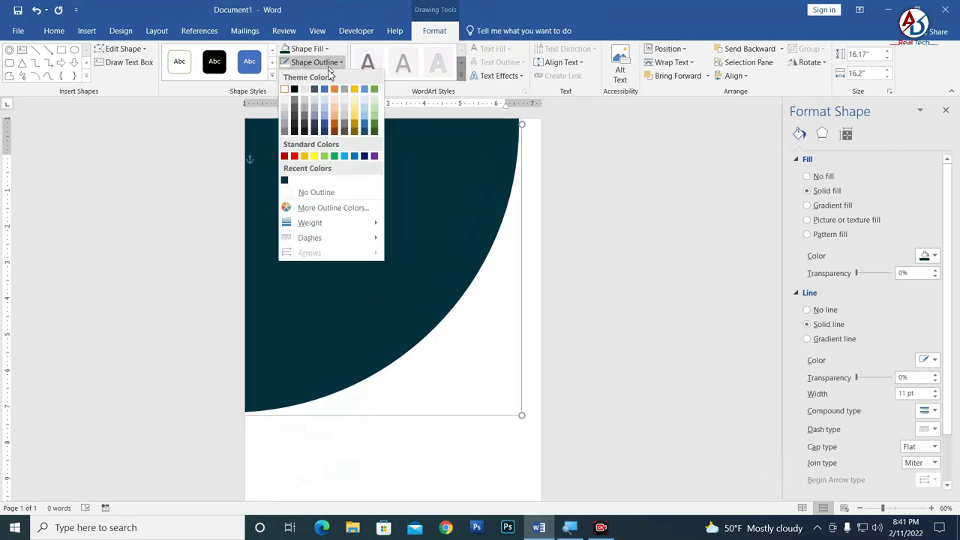
{"action": "left_click", "coordinate": [321, 192]}
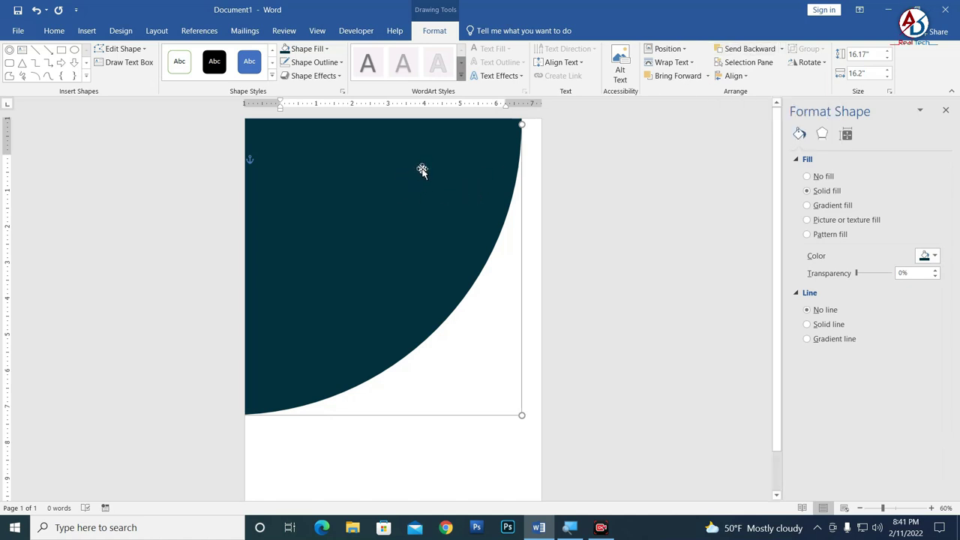
{"action": "left_click", "coordinate": [752, 50]}
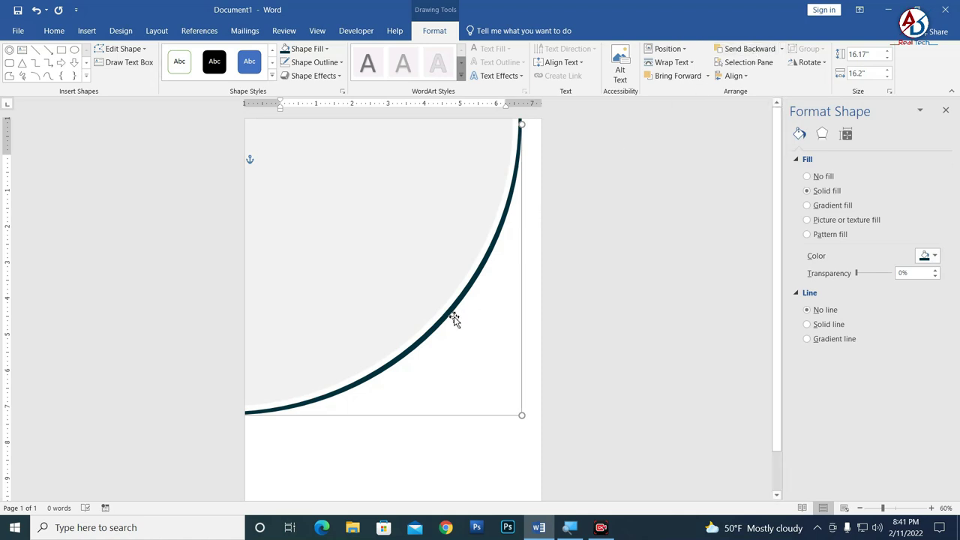
Step: Move and resize the light grey shape so a broad teal band curves beneath it
{"action": "left_click_drag", "start_coordinate": [452, 317], "coordinate": [452, 343]}
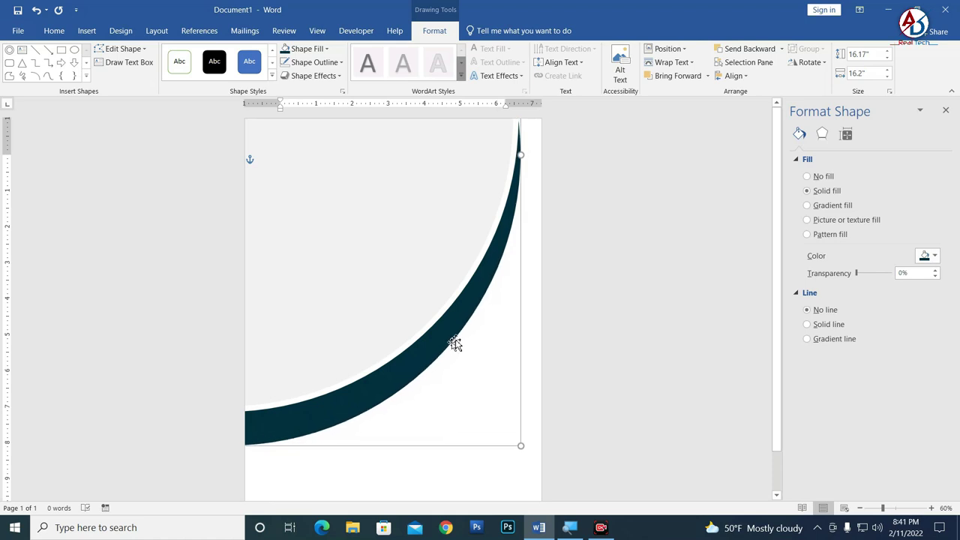
{"action": "left_click_drag", "start_coordinate": [523, 157], "coordinate": [523, 153]}
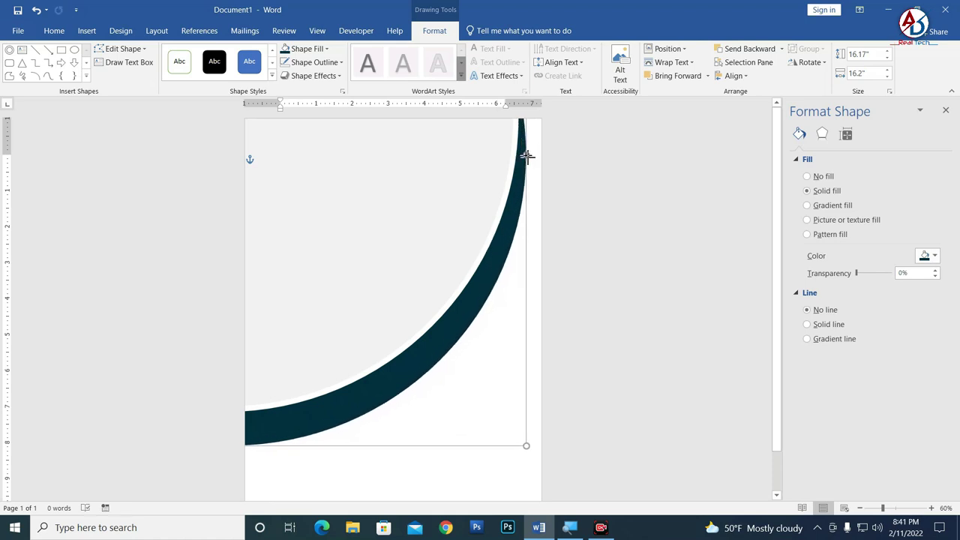
{"action": "left_click_drag", "start_coordinate": [504, 223], "coordinate": [503, 218]}
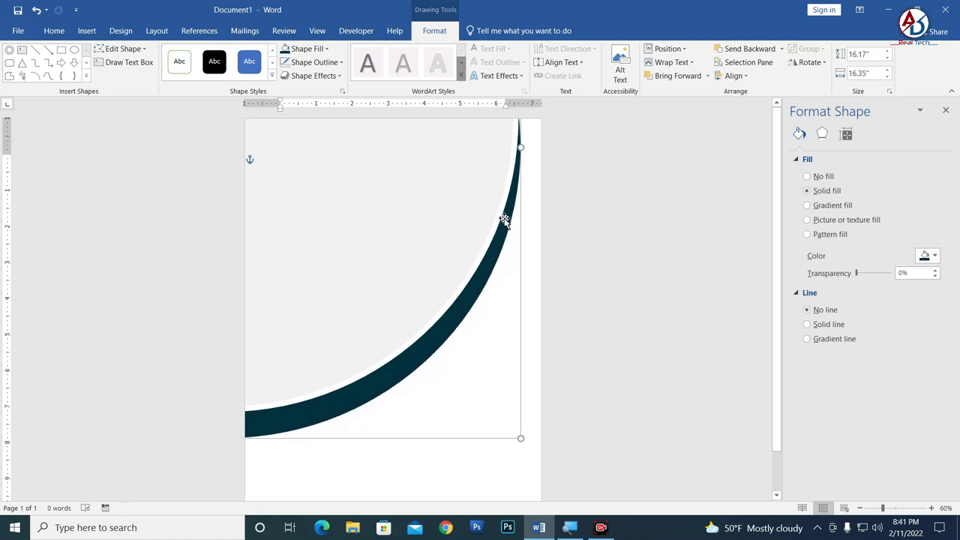
{"action": "left_click_drag", "start_coordinate": [520, 437], "coordinate": [530, 448]}
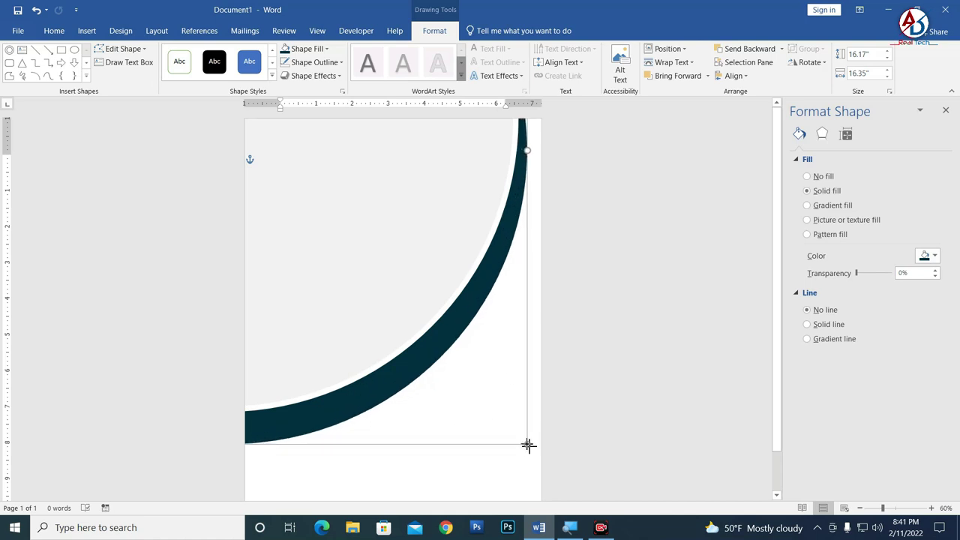
{"action": "left_click_drag", "start_coordinate": [449, 340], "coordinate": [440, 338]}
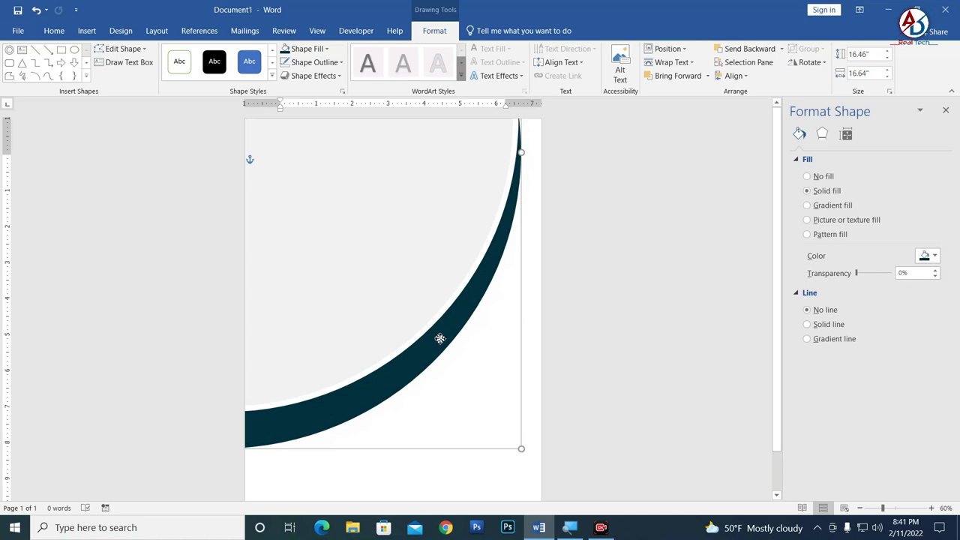
{"action": "left_click", "coordinate": [601, 369]}
{"action": "scroll", "coordinate": [490, 359], "scroll_direction": "up", "scroll_amount": 4}
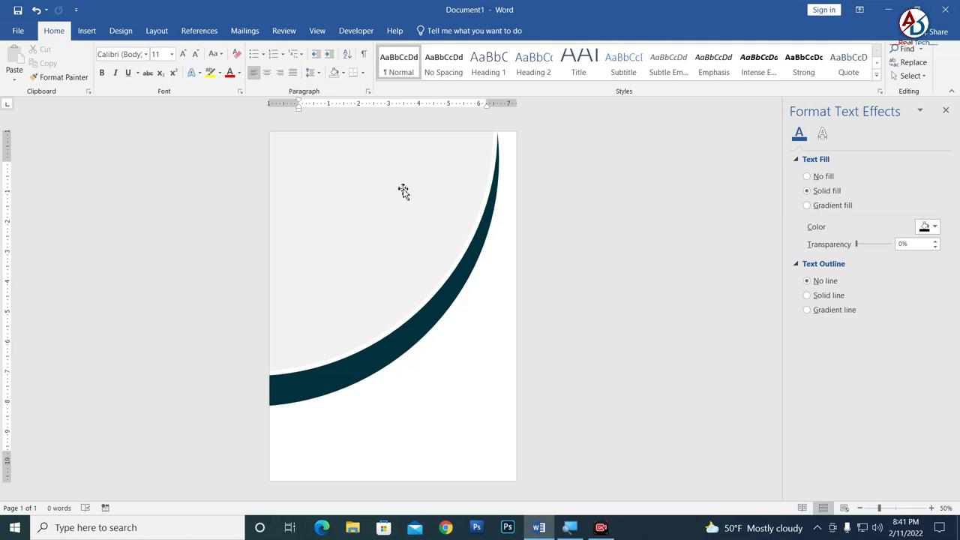
{"action": "left_click", "coordinate": [91, 36]}
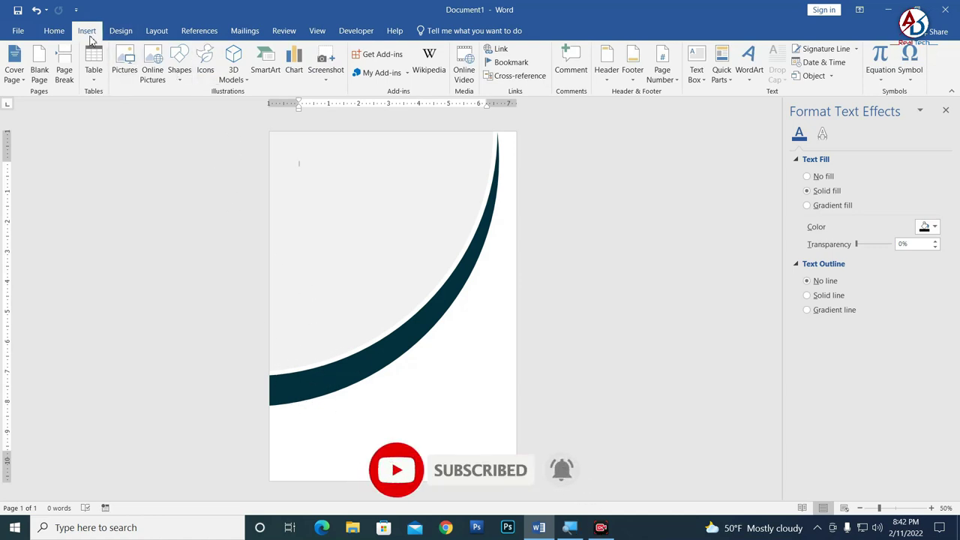
{"action": "left_click", "coordinate": [179, 66]}
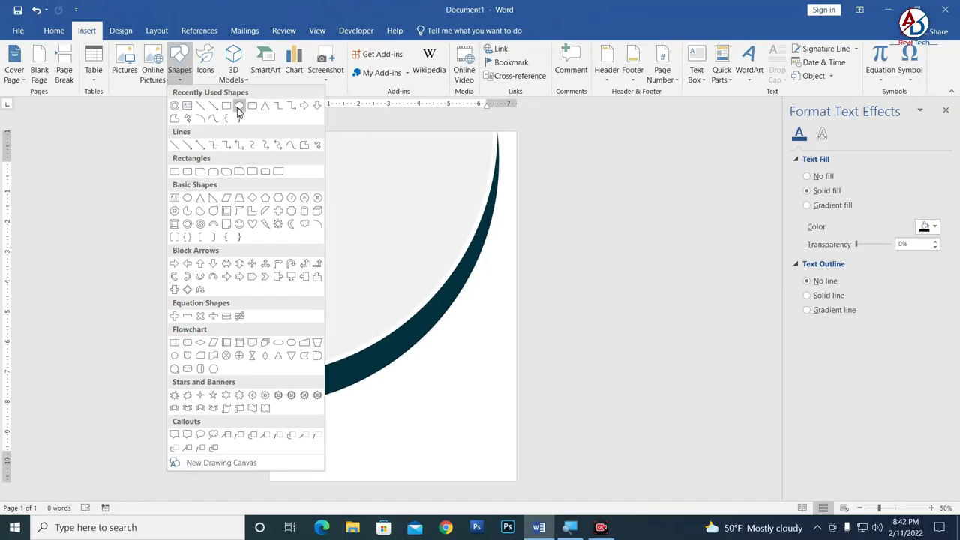
{"action": "left_click", "coordinate": [238, 106]}
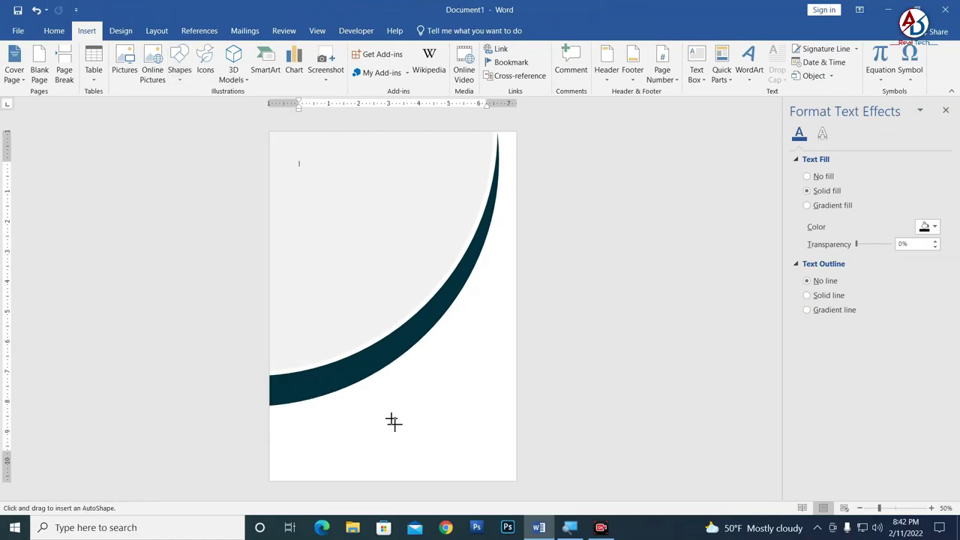
{"action": "left_click_drag", "start_coordinate": [301, 265], "coordinate": [517, 483]}
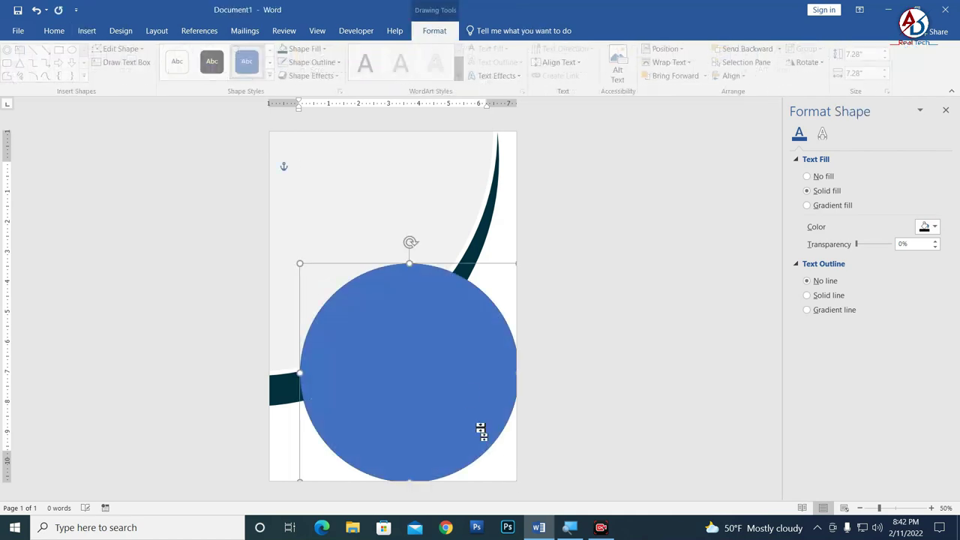
{"action": "key", "text": "Delete"}
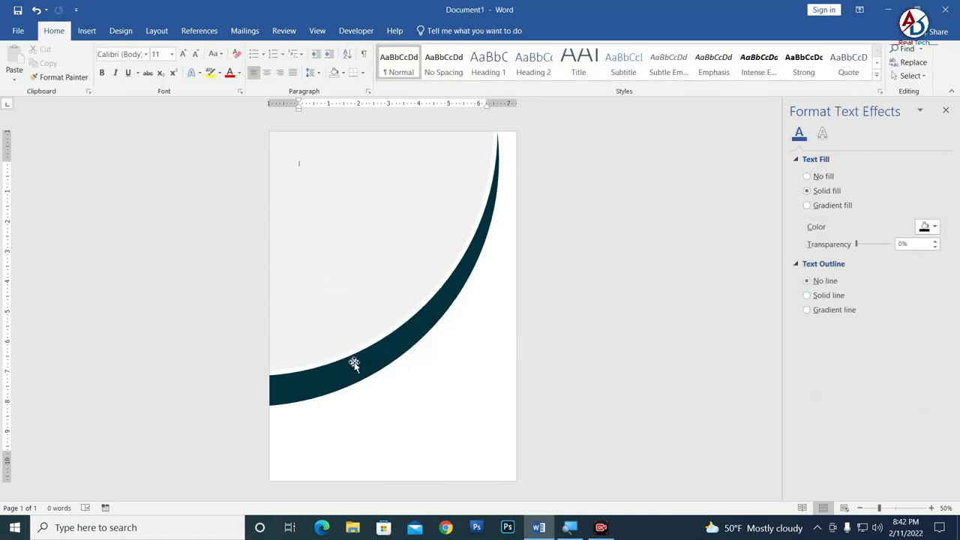
{"action": "left_click", "coordinate": [87, 31]}
Step: Draw a thin freeform wedge from the left page edge down to the page bottom
{"action": "left_click", "coordinate": [182, 72]}
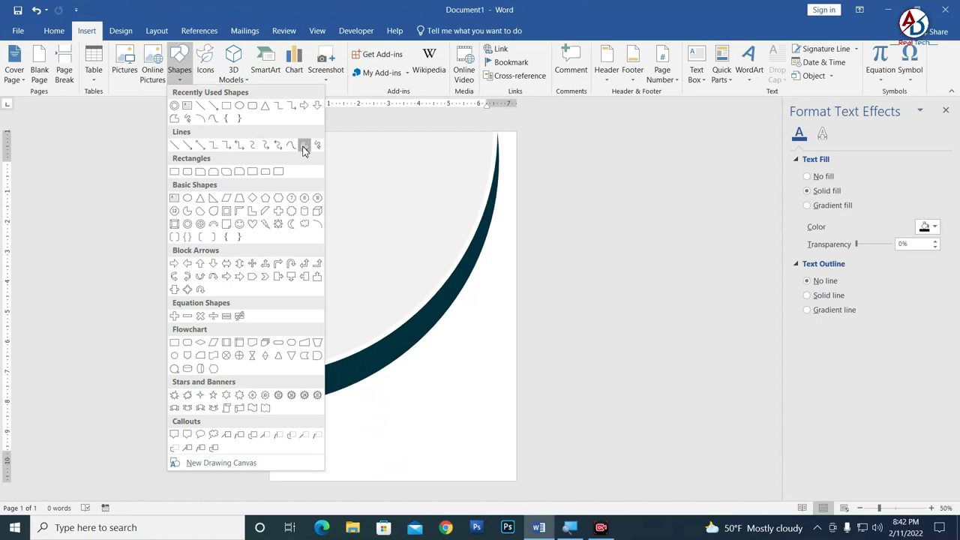
{"action": "left_click", "coordinate": [304, 146]}
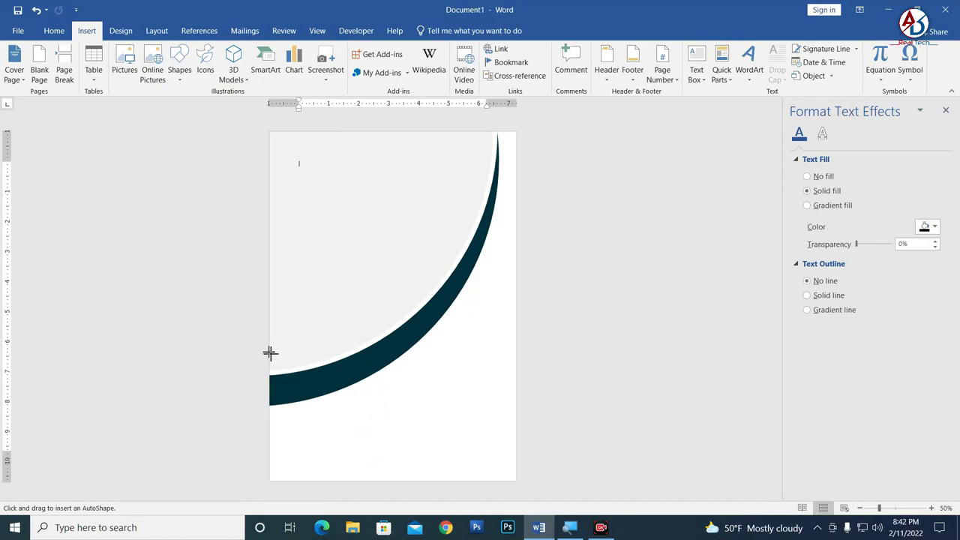
{"action": "left_click", "coordinate": [270, 352]}
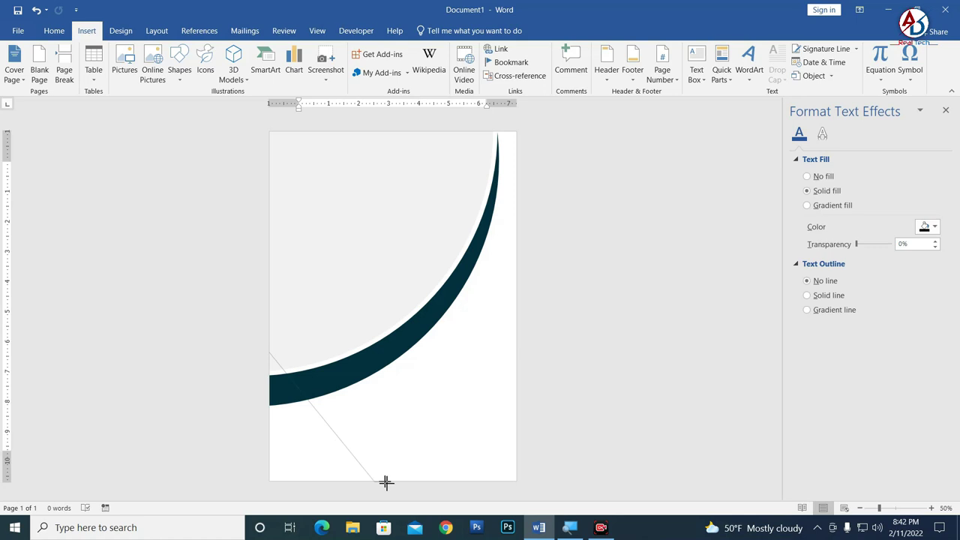
{"action": "left_click", "coordinate": [384, 481]}
{"action": "left_click", "coordinate": [374, 481]}
{"action": "left_click", "coordinate": [270, 352]}
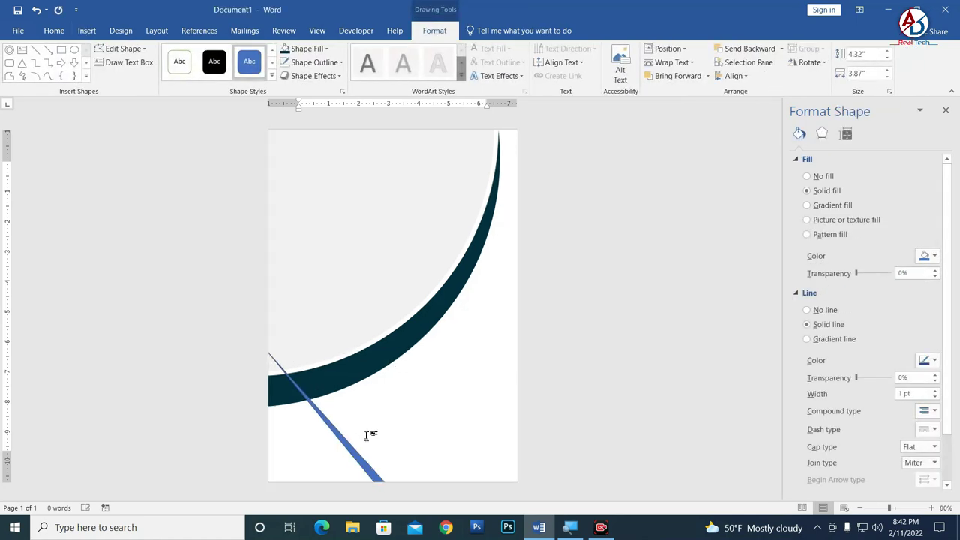
Step: Set the blue wedge's outline to No Outline
{"action": "scroll", "coordinate": [368, 435], "scroll_direction": "up", "scroll_amount": 5, "text": "ctrl"}
{"action": "scroll", "coordinate": [425, 368], "scroll_direction": "down", "scroll_amount": 2}
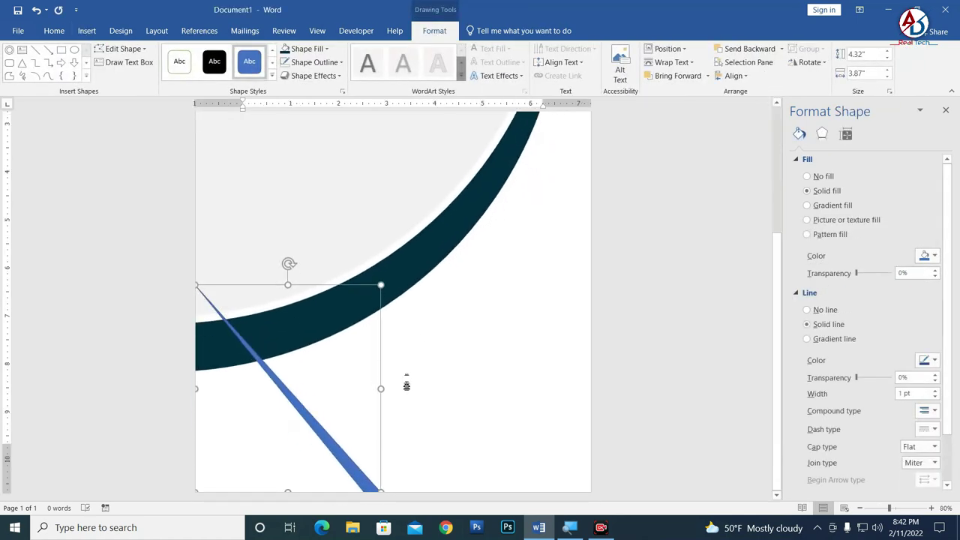
{"action": "left_click", "coordinate": [320, 63]}
{"action": "left_click", "coordinate": [319, 190]}
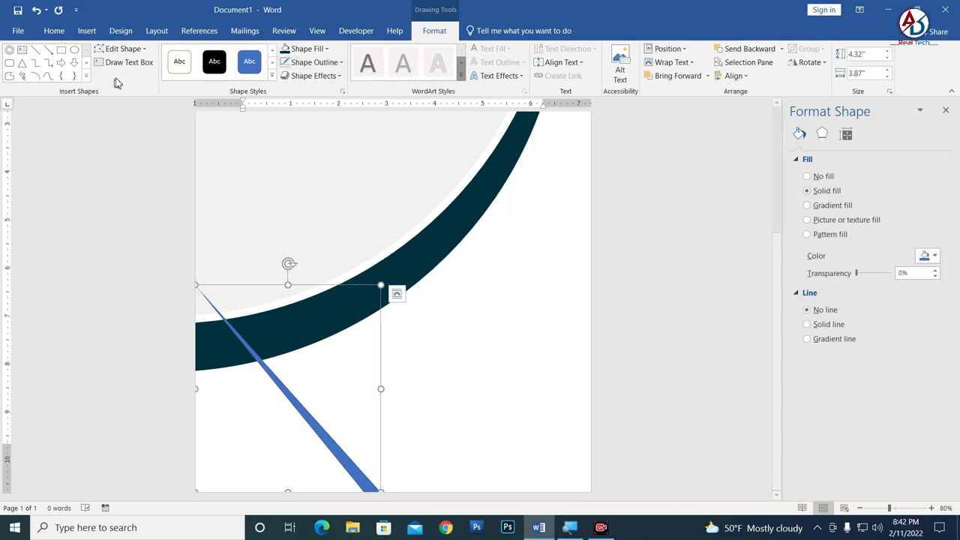
Step: Use Edit Points to bow the wedge's left and right edges into curves
{"action": "left_click", "coordinate": [125, 51]}
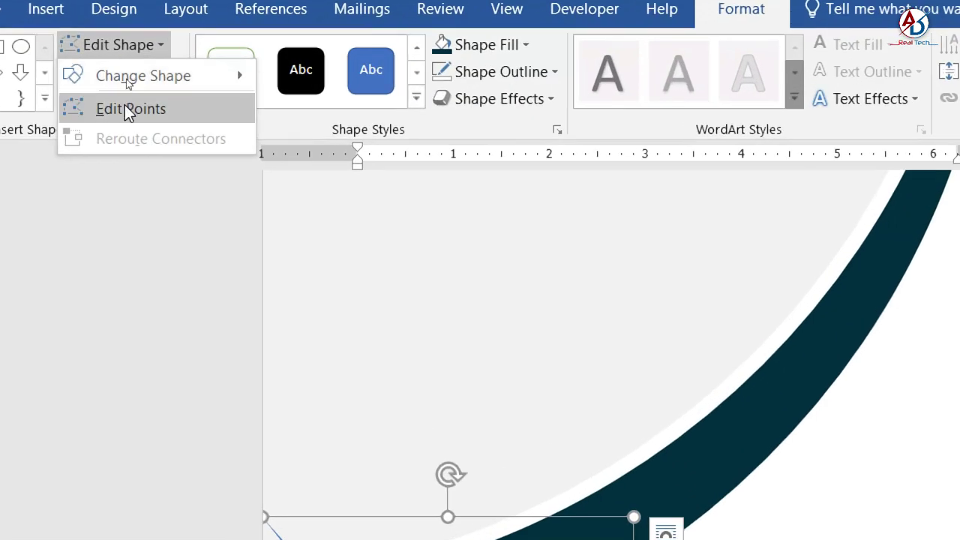
{"action": "left_click", "coordinate": [129, 80]}
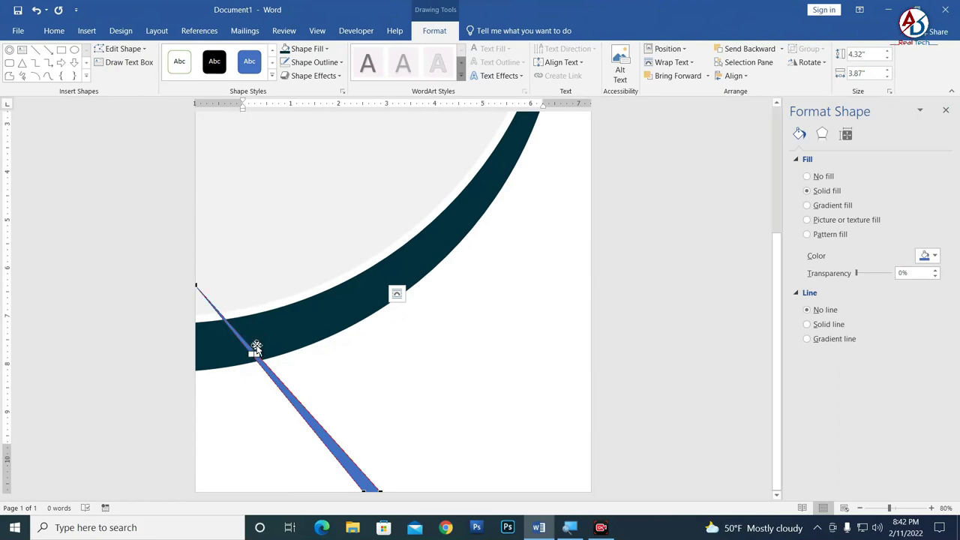
{"action": "left_click_drag", "start_coordinate": [255, 355], "coordinate": [314, 316]}
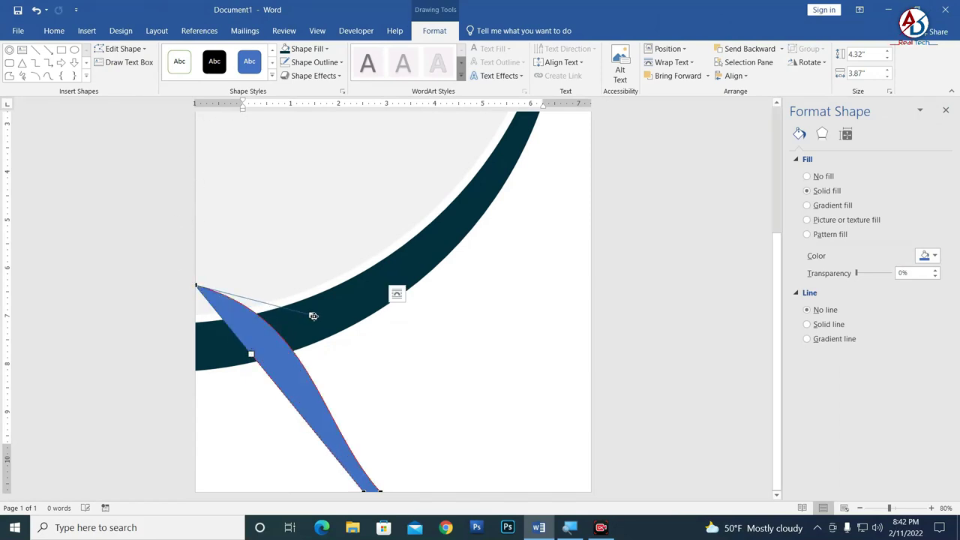
{"action": "left_click", "coordinate": [380, 490]}
{"action": "left_click_drag", "start_coordinate": [321, 423], "coordinate": [387, 399]}
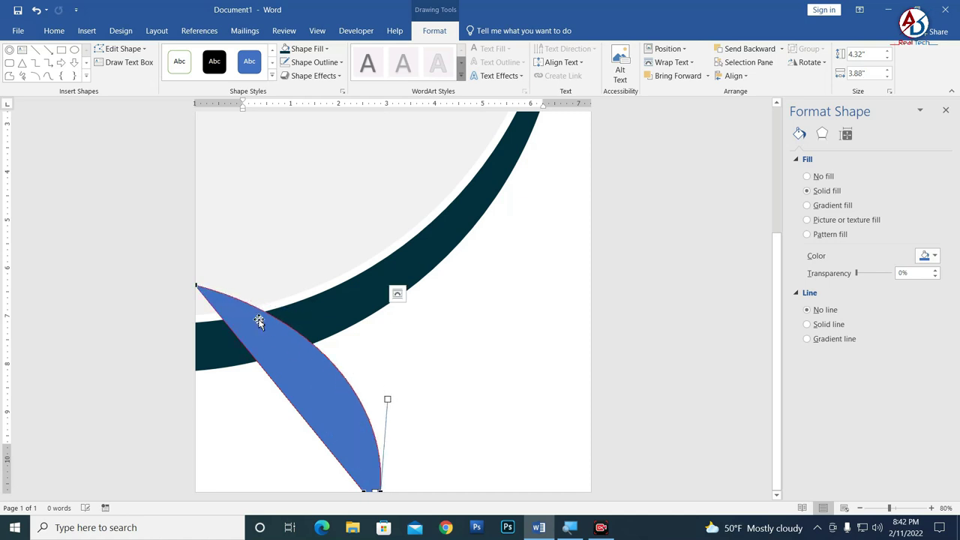
{"action": "left_click", "coordinate": [198, 285]}
{"action": "left_click_drag", "start_coordinate": [311, 315], "coordinate": [314, 294]}
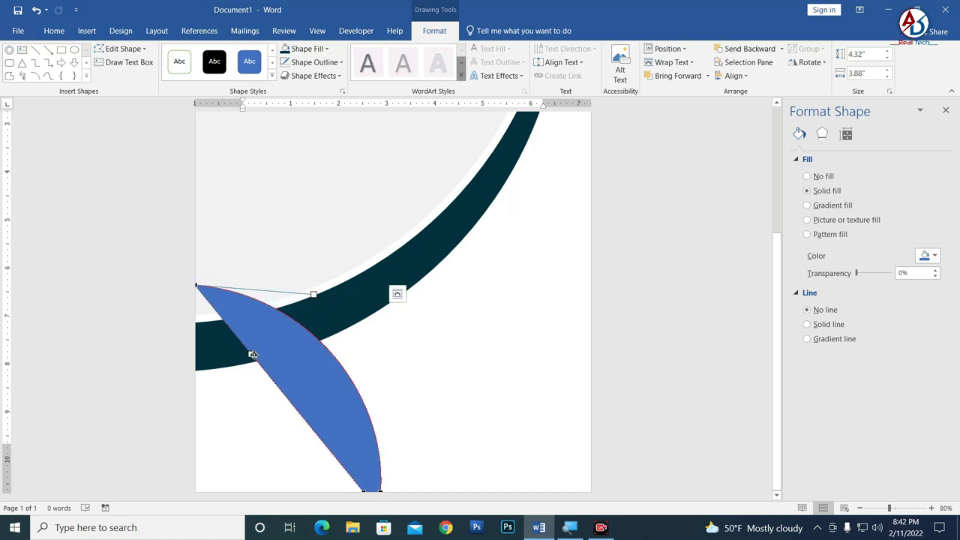
{"action": "left_click_drag", "start_coordinate": [253, 354], "coordinate": [297, 321]}
Step: Thin the curved wedge into a slim crescent and move it slightly down
{"action": "left_click", "coordinate": [369, 490]}
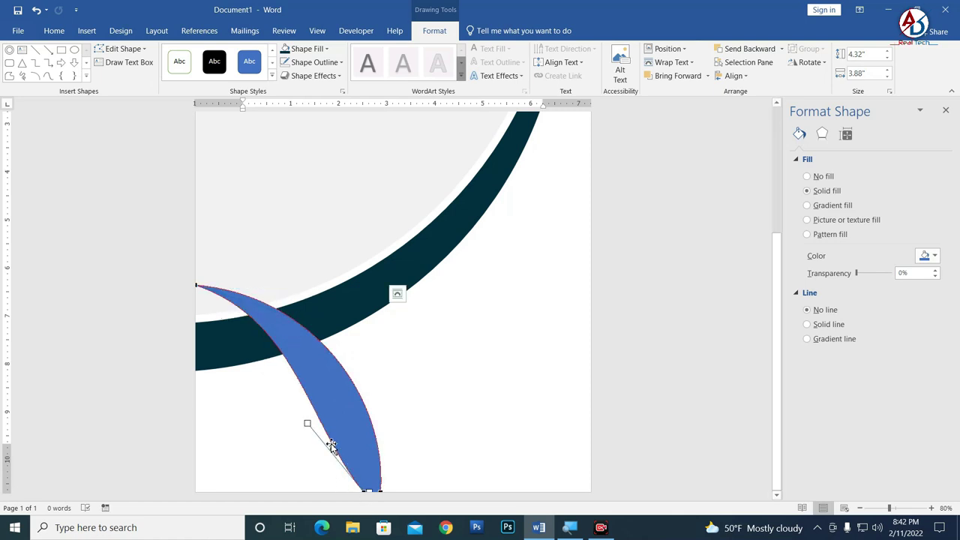
{"action": "left_click_drag", "start_coordinate": [330, 409], "coordinate": [356, 400]}
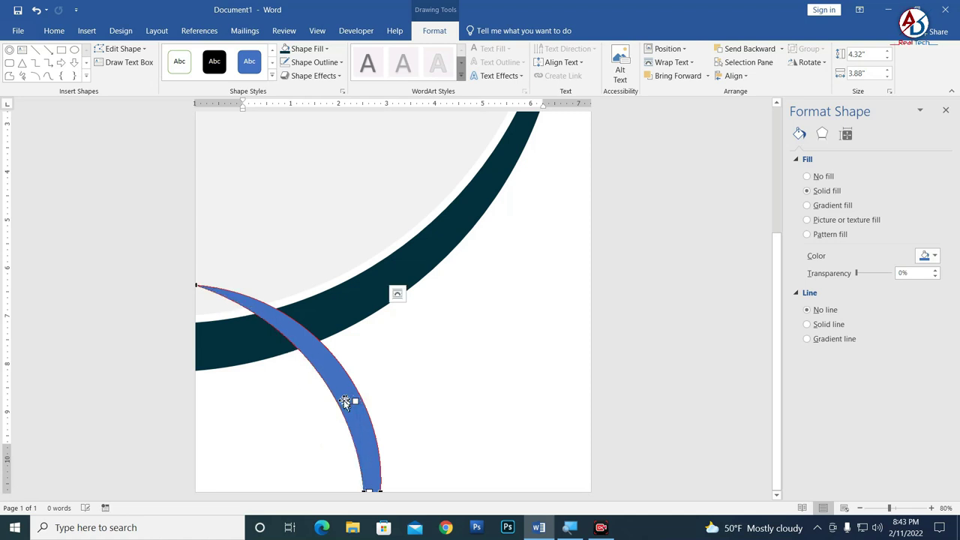
{"action": "left_click", "coordinate": [198, 285]}
{"action": "left_click_drag", "start_coordinate": [297, 320], "coordinate": [297, 306]}
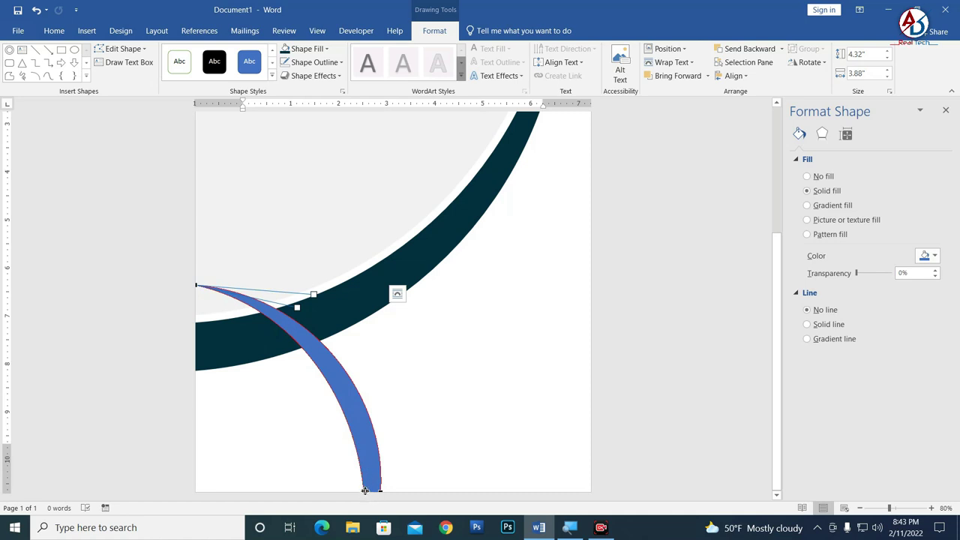
{"action": "left_click", "coordinate": [358, 407]}
{"action": "left_click_drag", "start_coordinate": [355, 402], "coordinate": [371, 405]}
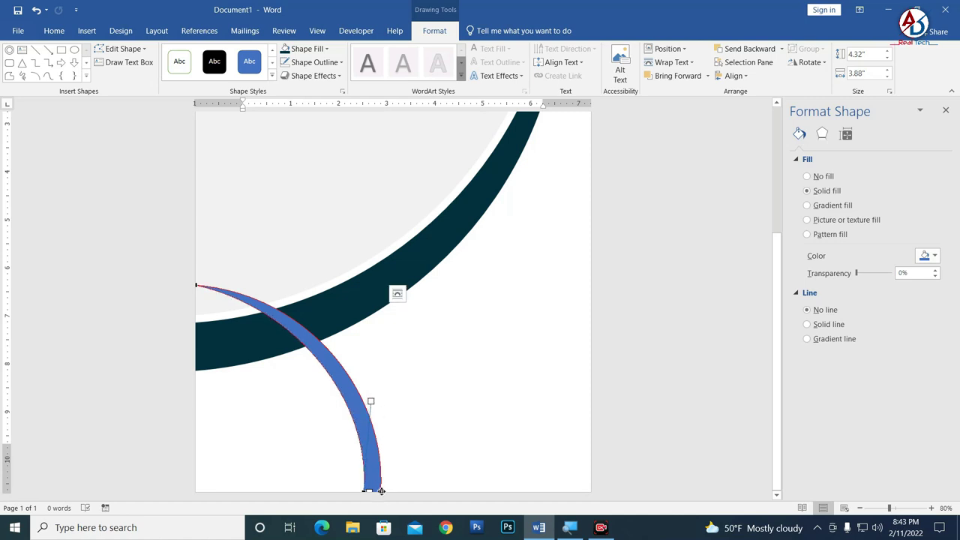
{"action": "left_click_drag", "start_coordinate": [379, 443], "coordinate": [376, 439]}
{"action": "key", "text": "ctrl+z"}
{"action": "left_click_drag", "start_coordinate": [371, 401], "coordinate": [366, 406]}
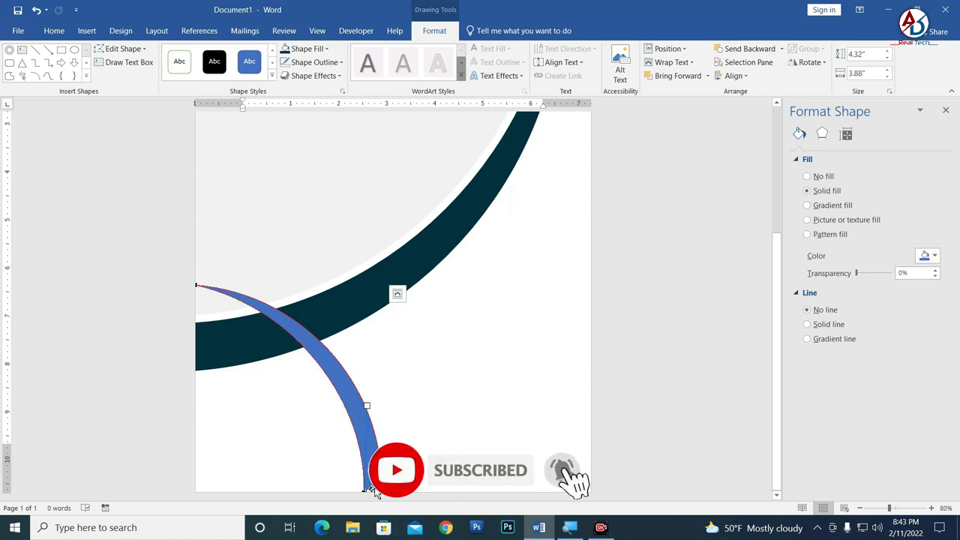
{"action": "left_click", "coordinate": [373, 429]}
{"action": "left_click_drag", "start_coordinate": [357, 416], "coordinate": [359, 429]}
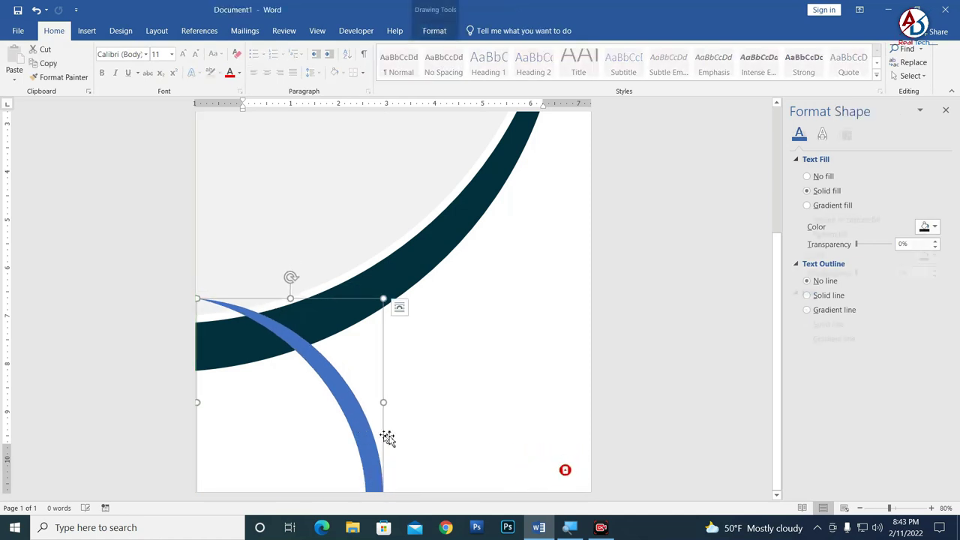
Step: Fill the blue arc with Dark Red and nudge it slightly down and right
{"action": "left_click", "coordinate": [448, 384]}
{"action": "scroll", "coordinate": [450, 394], "scroll_direction": "down", "scroll_amount": 4, "text": "ctrl"}
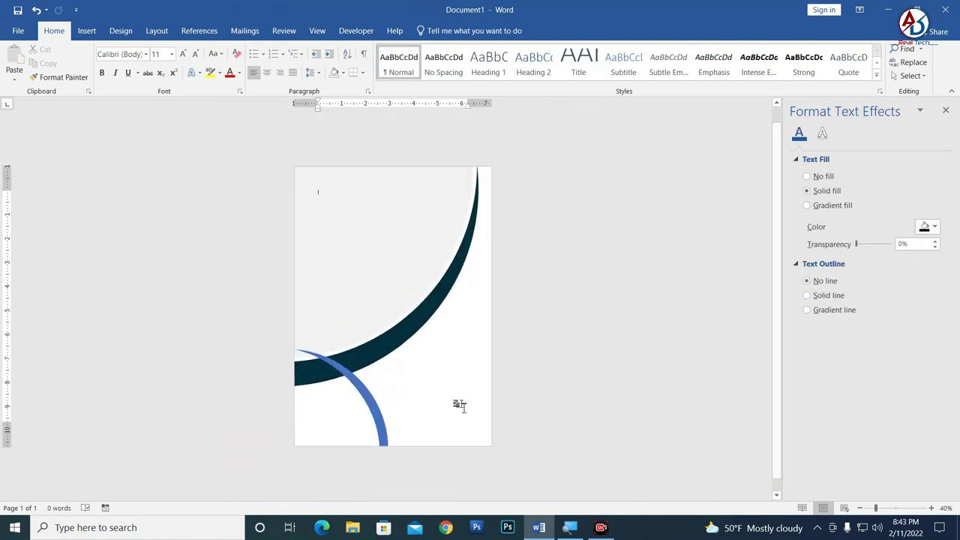
{"action": "scroll", "coordinate": [371, 424], "scroll_direction": "up", "scroll_amount": 2, "text": "ctrl"}
{"action": "left_click", "coordinate": [351, 446]}
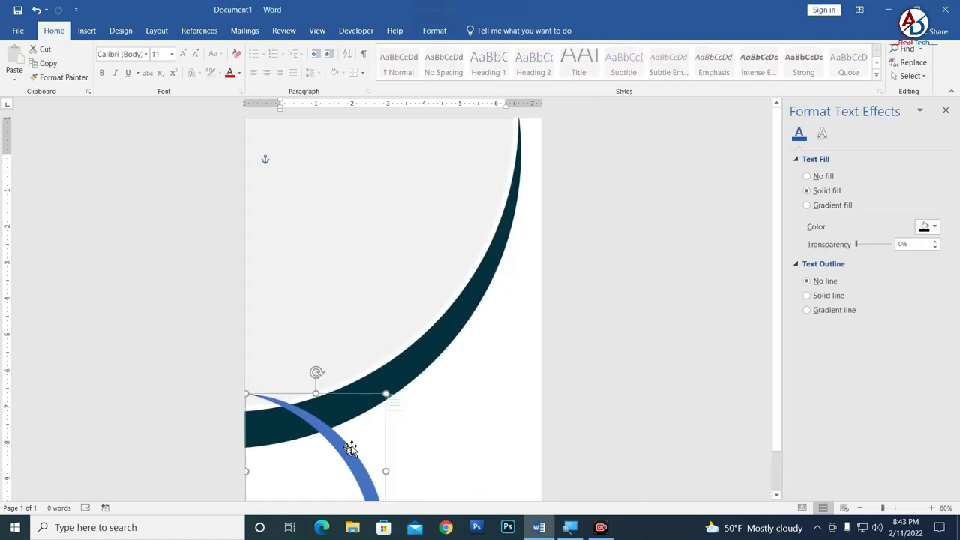
{"action": "left_click", "coordinate": [434, 30]}
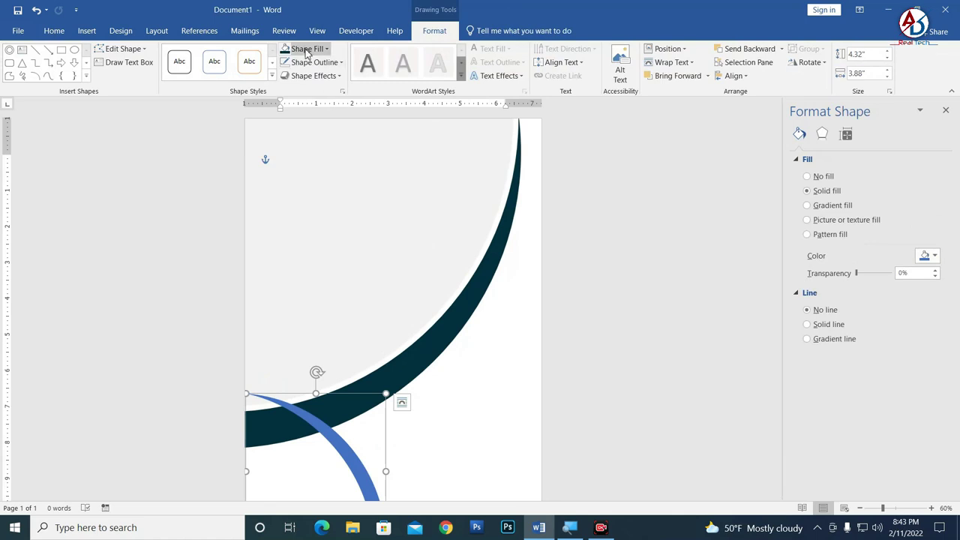
{"action": "left_click", "coordinate": [306, 49]}
{"action": "left_click", "coordinate": [295, 143]}
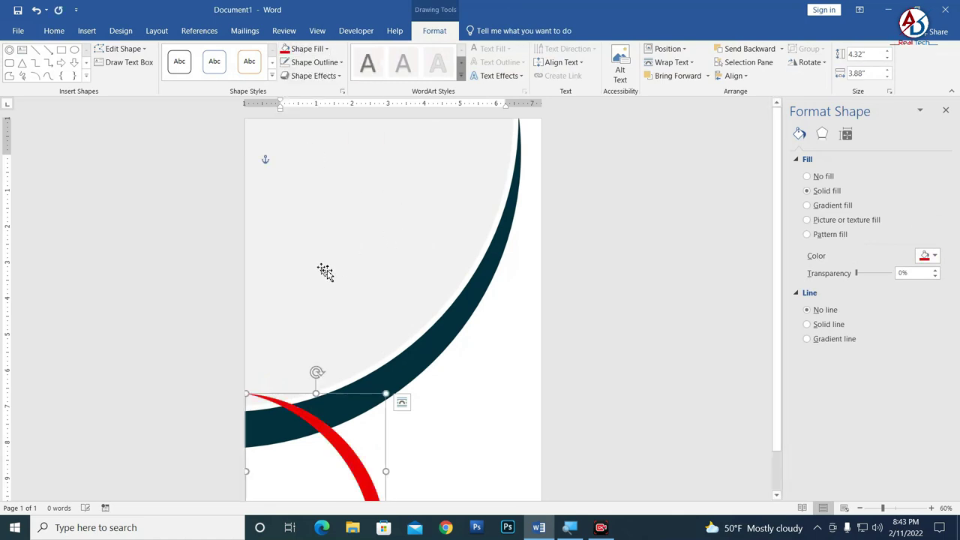
{"action": "left_click", "coordinate": [305, 48]}
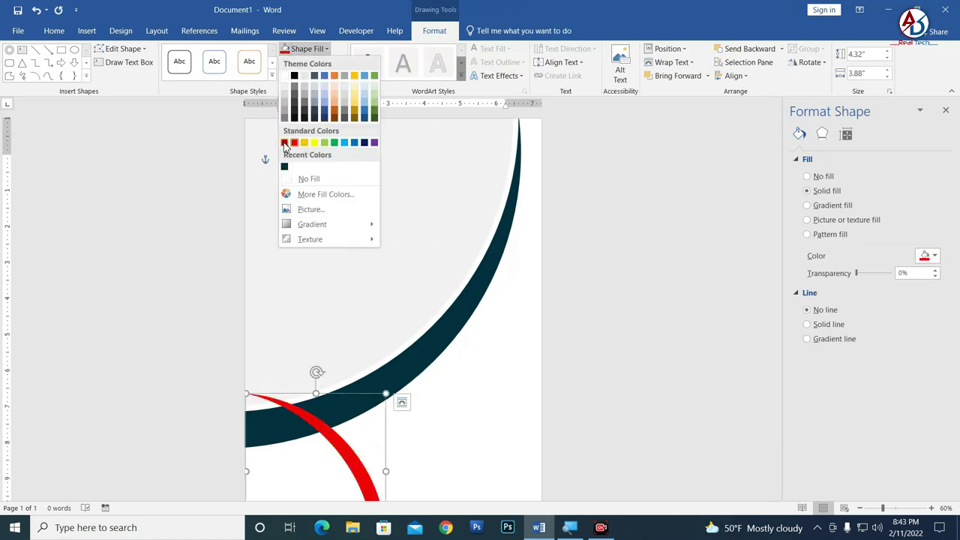
{"action": "left_click", "coordinate": [285, 143]}
{"action": "scroll", "coordinate": [413, 217], "scroll_direction": "down", "scroll_amount": 2}
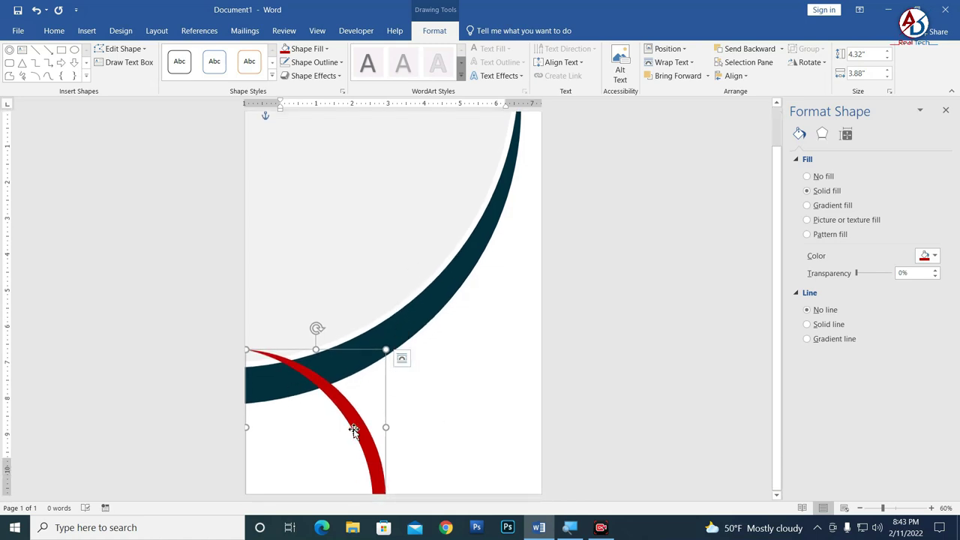
{"action": "left_click_drag", "start_coordinate": [361, 428], "coordinate": [375, 408]}
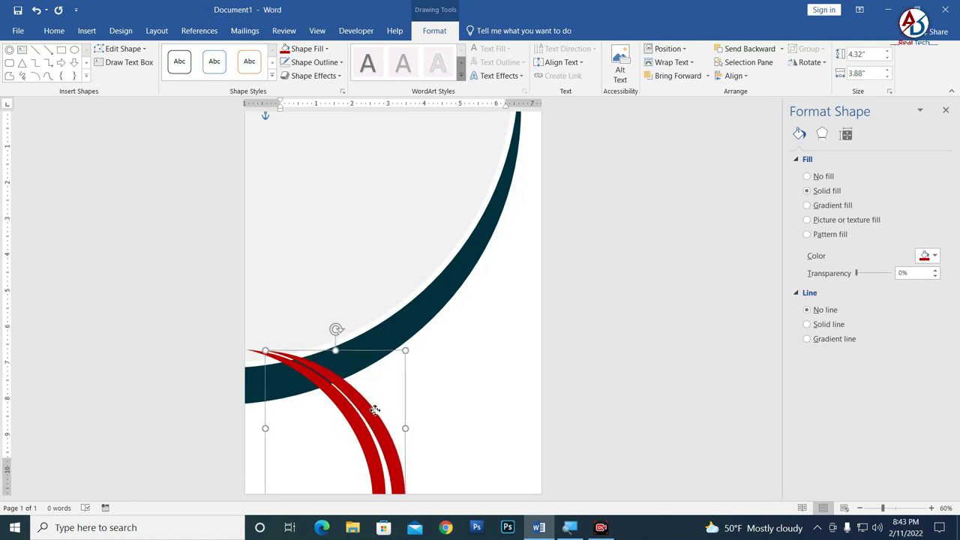
Step: Fill the duplicate arc with white and nudge it slightly up and left
{"action": "left_click", "coordinate": [318, 54]}
{"action": "left_click", "coordinate": [289, 72]}
{"action": "scroll", "coordinate": [424, 335], "scroll_direction": "up", "scroll_amount": 4}
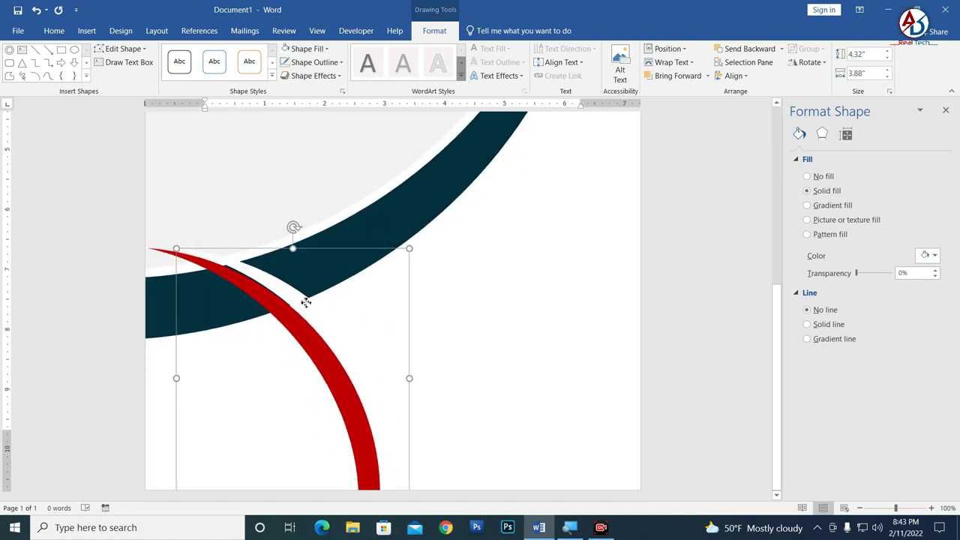
{"action": "left_click_drag", "start_coordinate": [305, 302], "coordinate": [302, 300]}
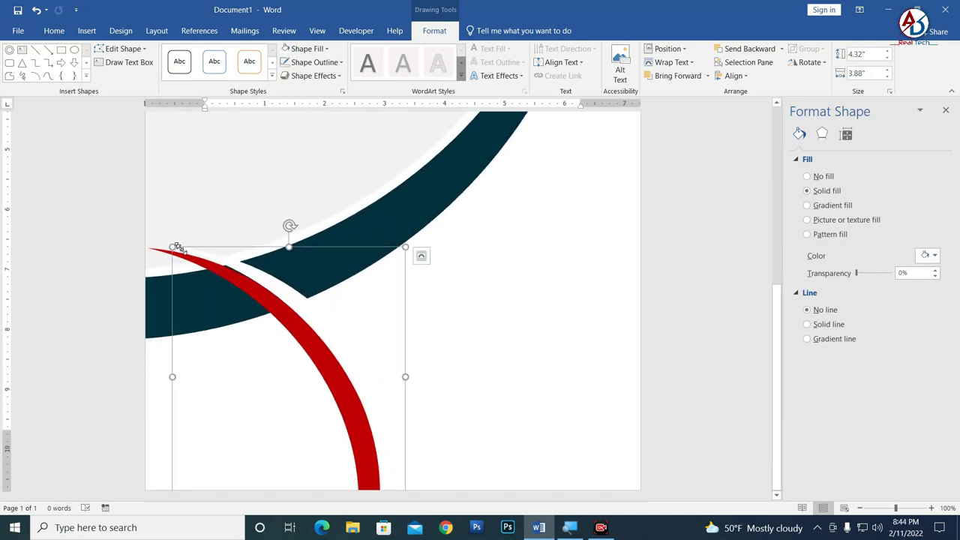
{"action": "mouse_move", "coordinate": [177, 248]}
{"action": "left_mouse_down"}
{"action": "mouse_move", "coordinate": [253, 293]}
{"action": "mouse_move", "coordinate": [306, 306]}
{"action": "left_mouse_up"}
{"action": "key", "text": "ctrl+z"}
{"action": "key", "text": "ctrl+z"}
{"action": "left_click_drag", "start_coordinate": [336, 347], "coordinate": [332, 337]}
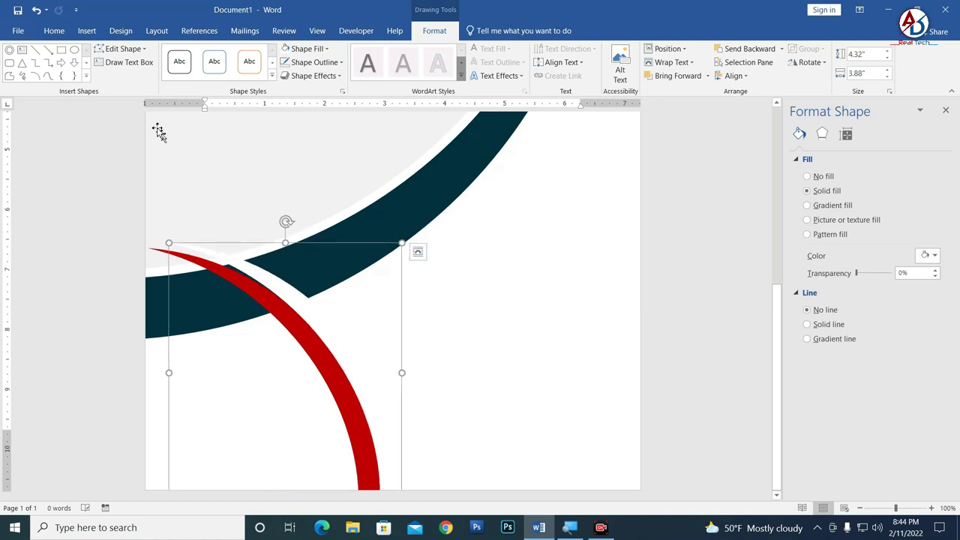
Step: Edit the white arc's points to reshape its tip, then reposition the arc
{"action": "left_click", "coordinate": [121, 49]}
{"action": "left_click", "coordinate": [125, 81]}
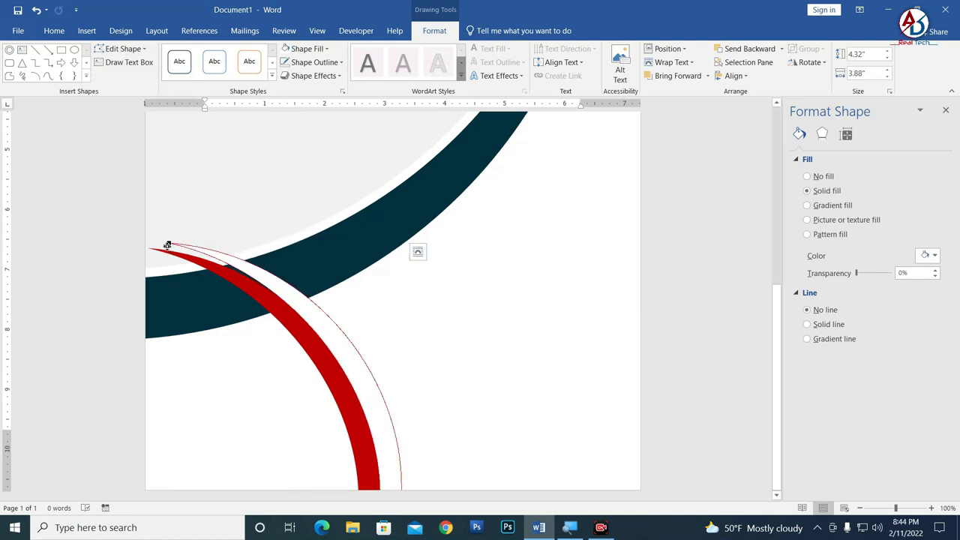
{"action": "left_click_drag", "start_coordinate": [169, 243], "coordinate": [165, 246]}
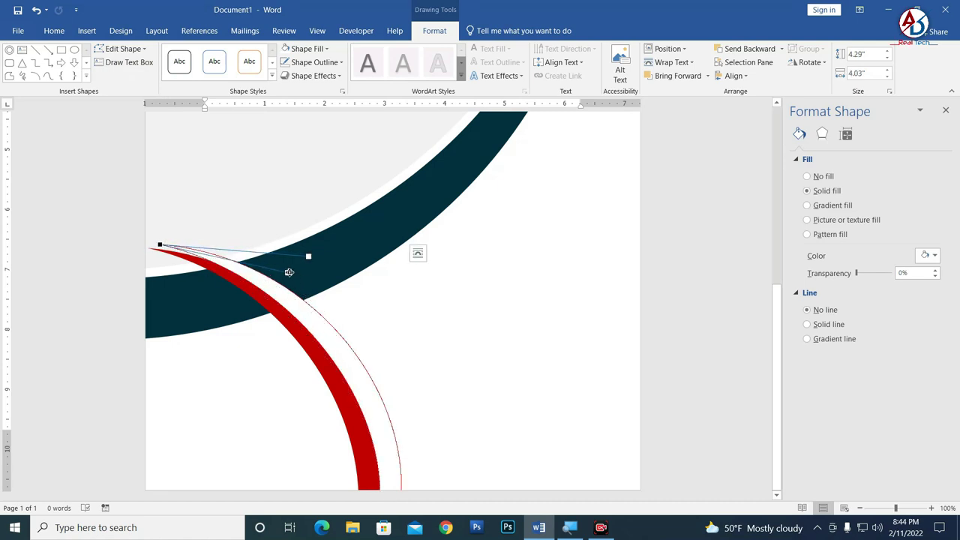
{"action": "left_click_drag", "start_coordinate": [289, 272], "coordinate": [310, 252]}
{"action": "left_click", "coordinate": [365, 403]}
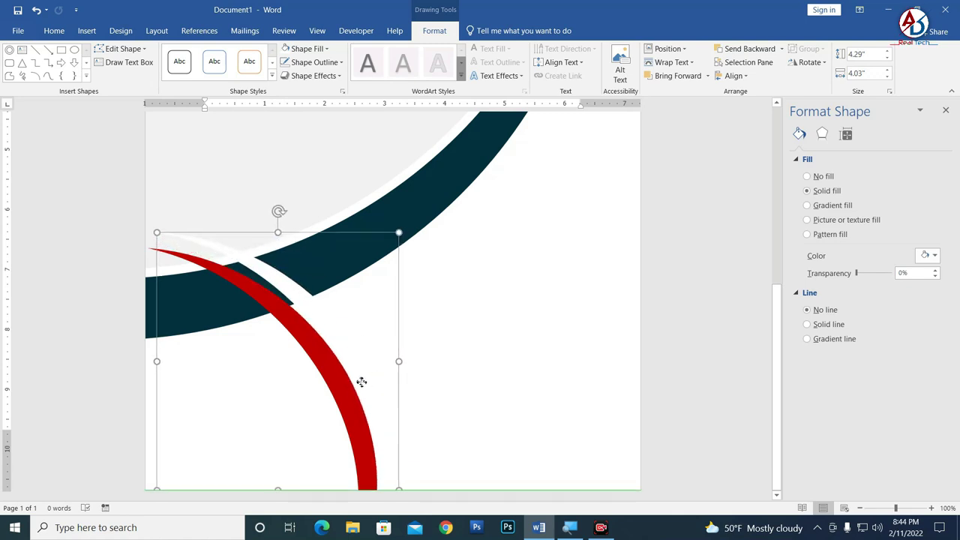
{"action": "mouse_move", "coordinate": [369, 400]}
{"action": "left_mouse_down"}
{"action": "mouse_move", "coordinate": [376, 392]}
{"action": "mouse_move", "coordinate": [370, 404]}
{"action": "left_mouse_up"}
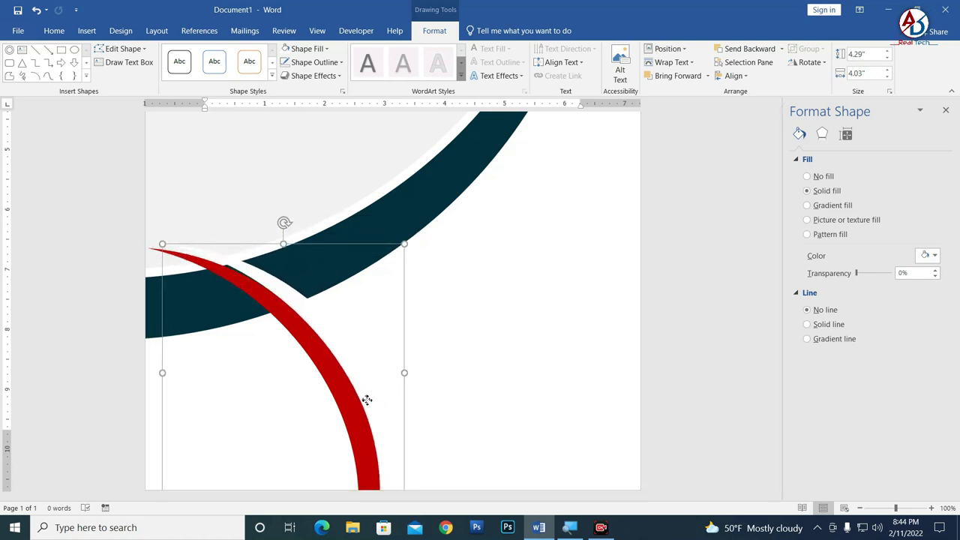
{"action": "left_click_drag", "start_coordinate": [369, 404], "coordinate": [344, 384]}
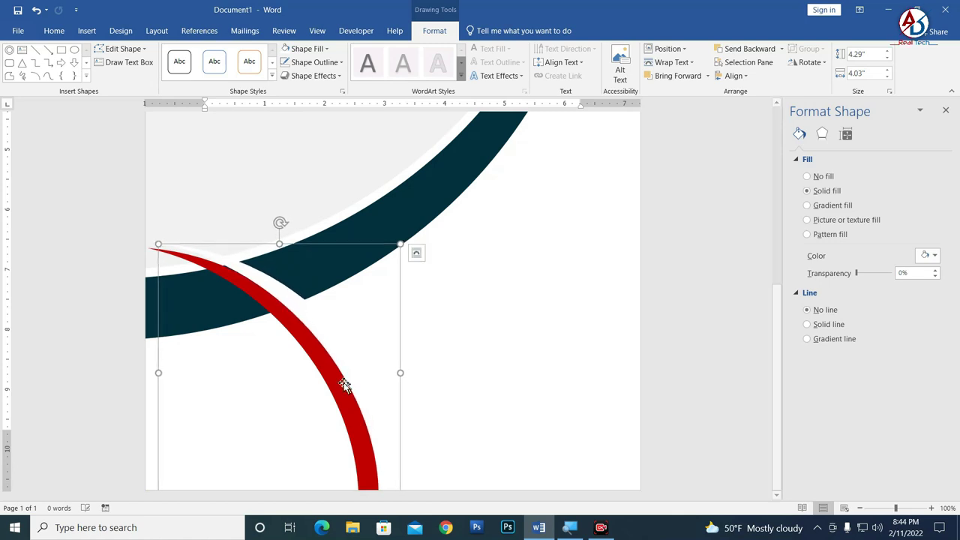
Step: Revisit the white arc's top point, then deselect it to review the result
{"action": "left_click", "coordinate": [123, 49]}
{"action": "left_click", "coordinate": [129, 78]}
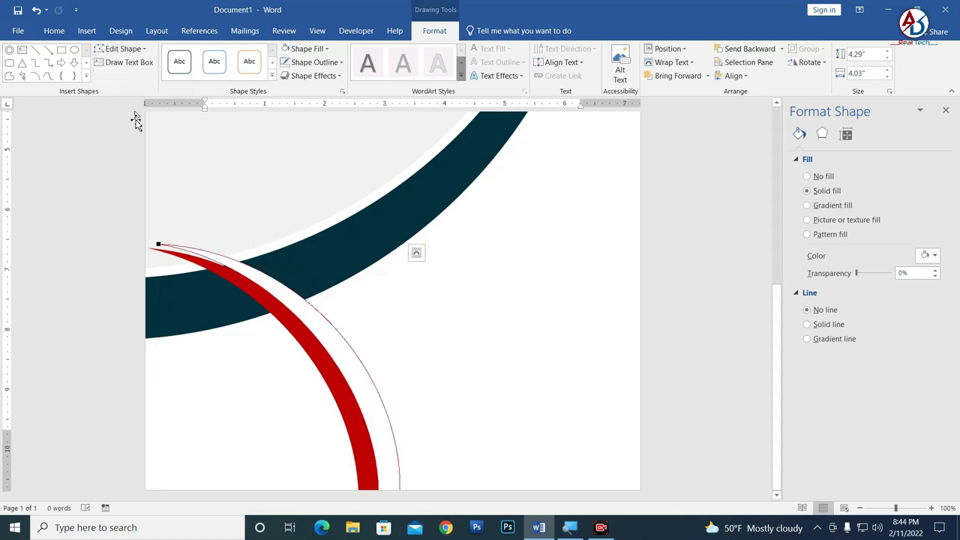
{"action": "left_click", "coordinate": [160, 243]}
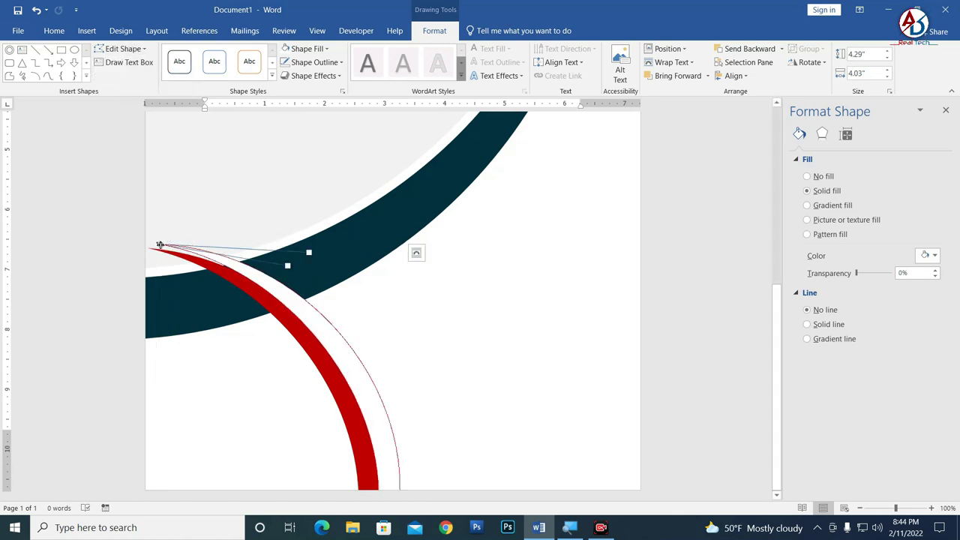
{"action": "left_click", "coordinate": [437, 340]}
{"action": "scroll", "coordinate": [393, 355], "scroll_direction": "down", "scroll_amount": 3, "text": "ctrl"}
{"action": "scroll", "coordinate": [347, 355], "scroll_direction": "down", "scroll_amount": 3, "text": "ctrl"}
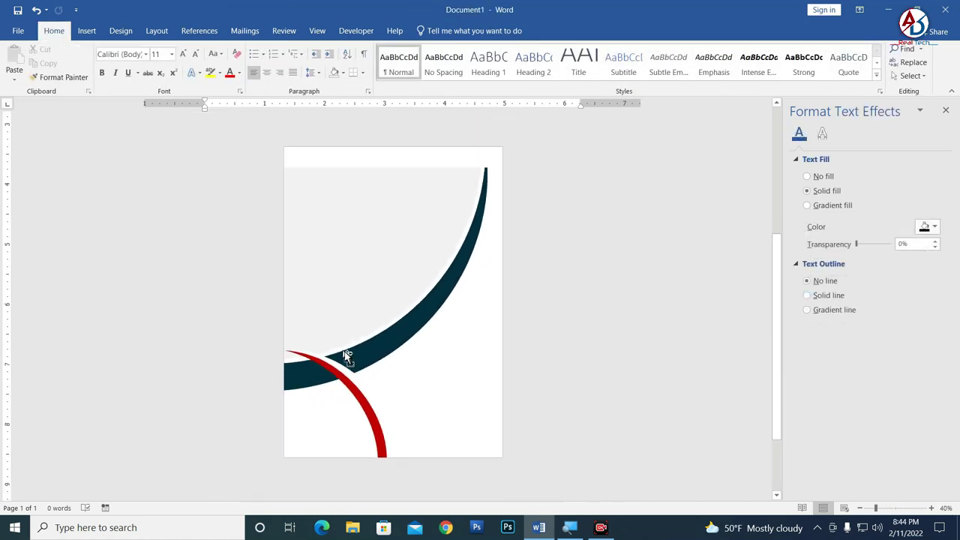
{"action": "scroll", "coordinate": [416, 367], "scroll_direction": "up", "scroll_amount": 1, "text": "ctrl"}
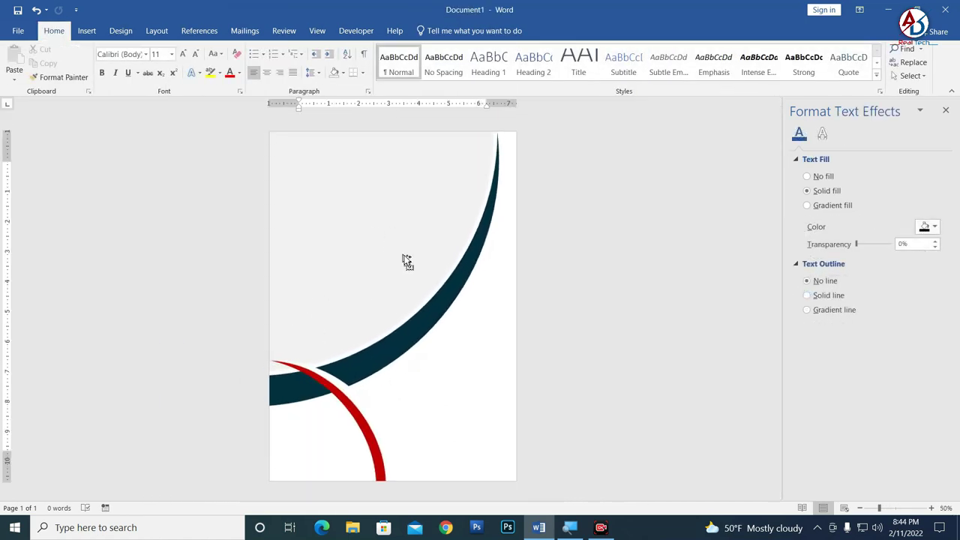
{"action": "scroll", "coordinate": [413, 295], "scroll_direction": "down", "scroll_amount": 2, "text": "ctrl"}
{"action": "scroll", "coordinate": [369, 409], "scroll_direction": "up", "scroll_amount": 2, "text": "ctrl"}
Step: Zoom in and open the Shapes gallery from the Insert tab
{"action": "scroll", "coordinate": [449, 307], "scroll_direction": "up", "scroll_amount": 2, "text": "ctrl"}
{"action": "scroll", "coordinate": [447, 296], "scroll_direction": "up", "scroll_amount": 1, "text": "ctrl"}
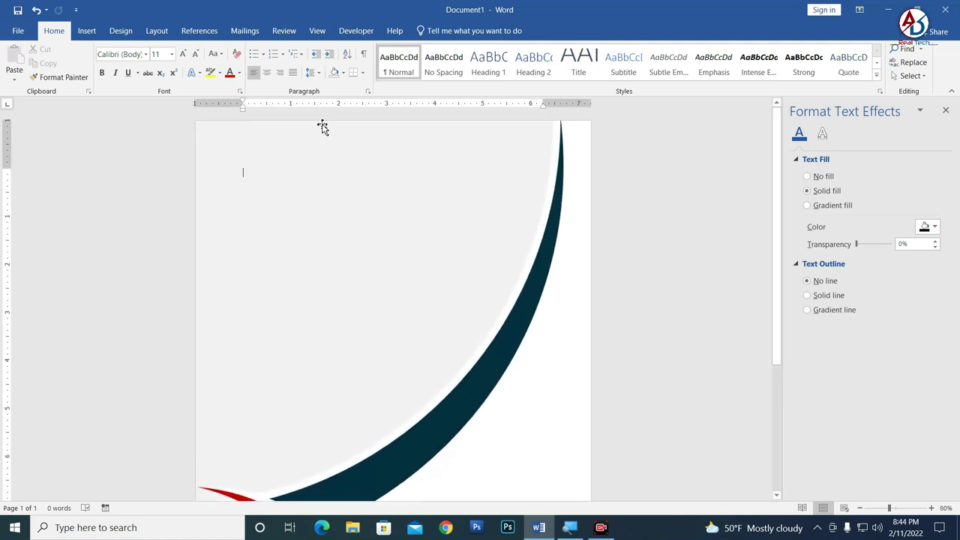
{"action": "left_click", "coordinate": [87, 31]}
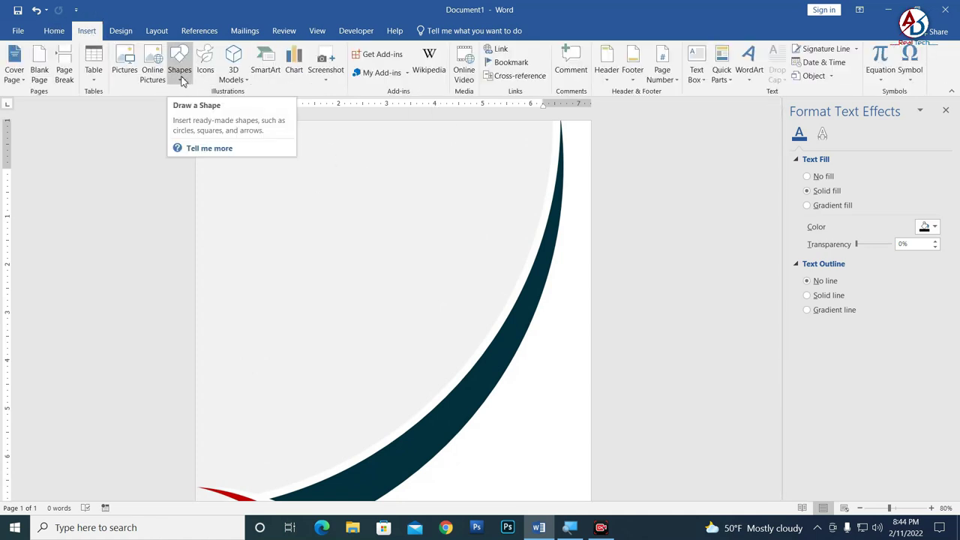
{"action": "left_click", "coordinate": [182, 80]}
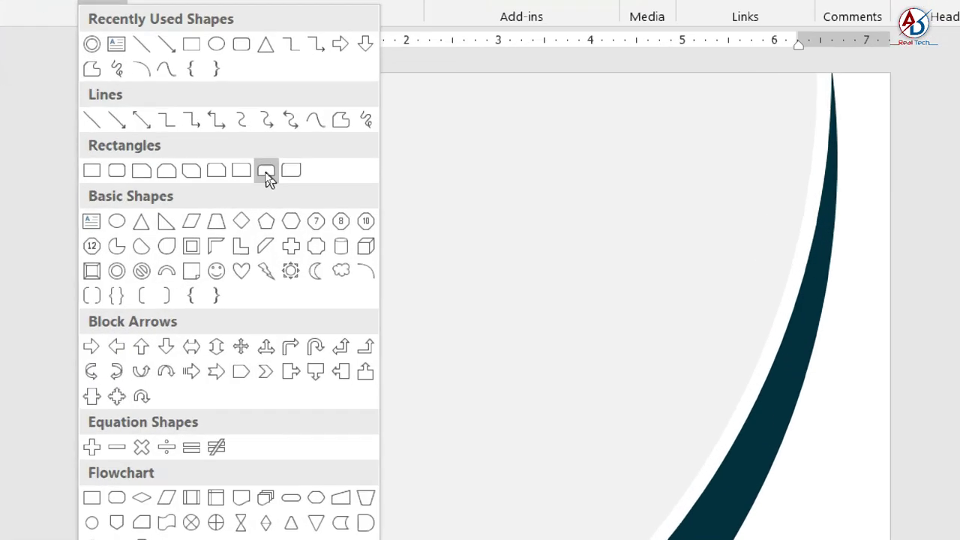
Step: Draw a wide rounded-corner rectangle flipped downward at the page top, 1.31" tall
{"action": "left_click", "coordinate": [266, 172]}
{"action": "left_click_drag", "start_coordinate": [312, 180], "coordinate": [432, 299]}
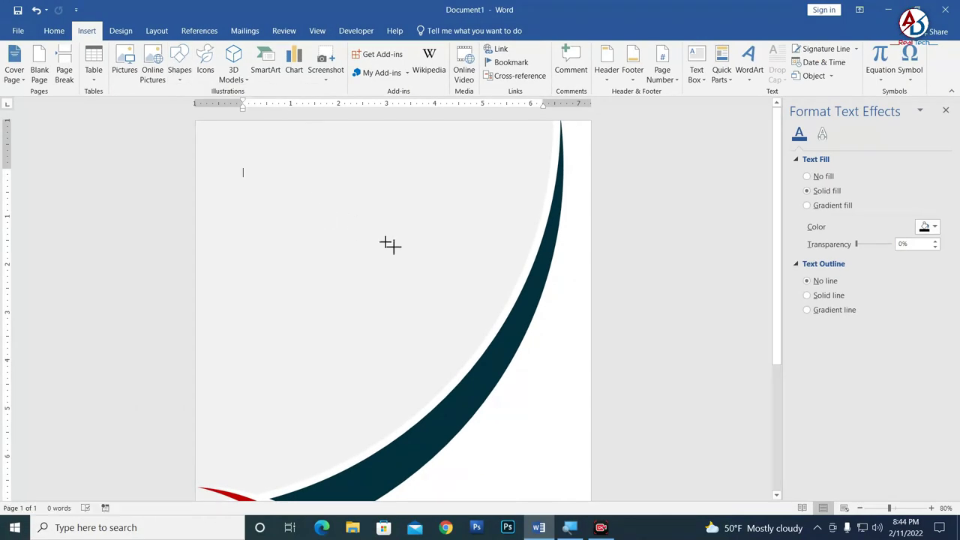
{"action": "left_click_drag", "start_coordinate": [432, 259], "coordinate": [498, 249]}
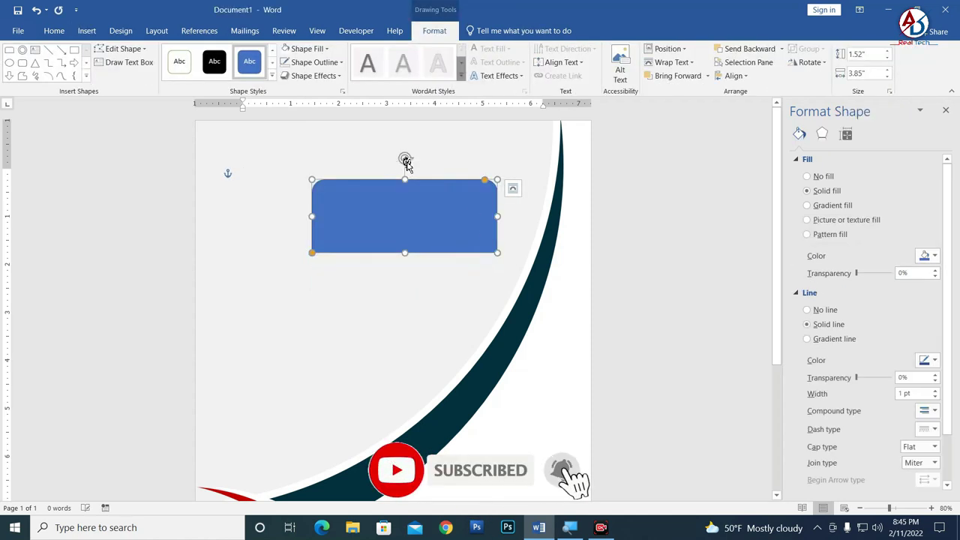
{"action": "mouse_move", "coordinate": [402, 156]}
{"action": "left_mouse_down"}
{"action": "mouse_move", "coordinate": [279, 256]}
{"action": "mouse_move", "coordinate": [398, 264]}
{"action": "left_mouse_up"}
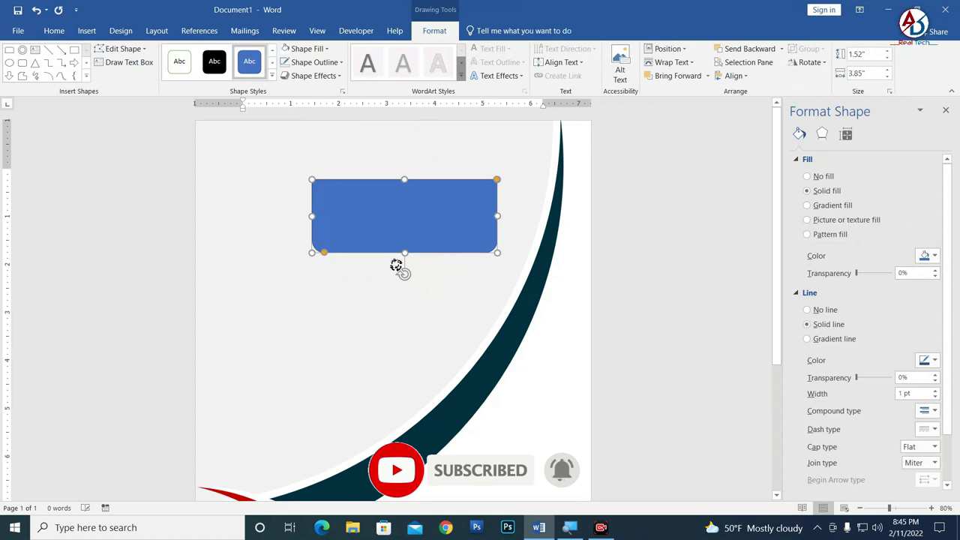
{"action": "left_click_drag", "start_coordinate": [431, 219], "coordinate": [420, 154]}
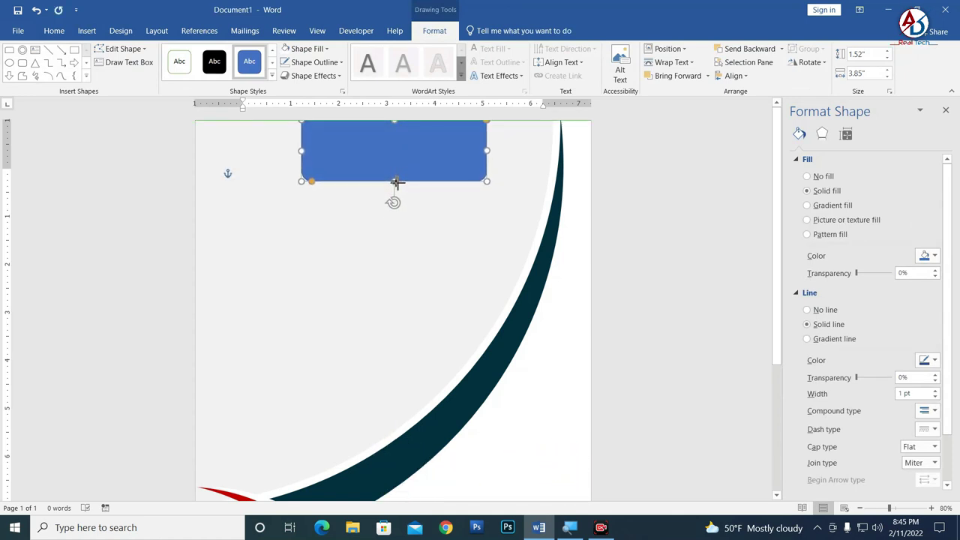
{"action": "left_click_drag", "start_coordinate": [395, 181], "coordinate": [394, 183]}
Step: Remove the rectangle's outline and fill it with dark teal
{"action": "left_click", "coordinate": [315, 63]}
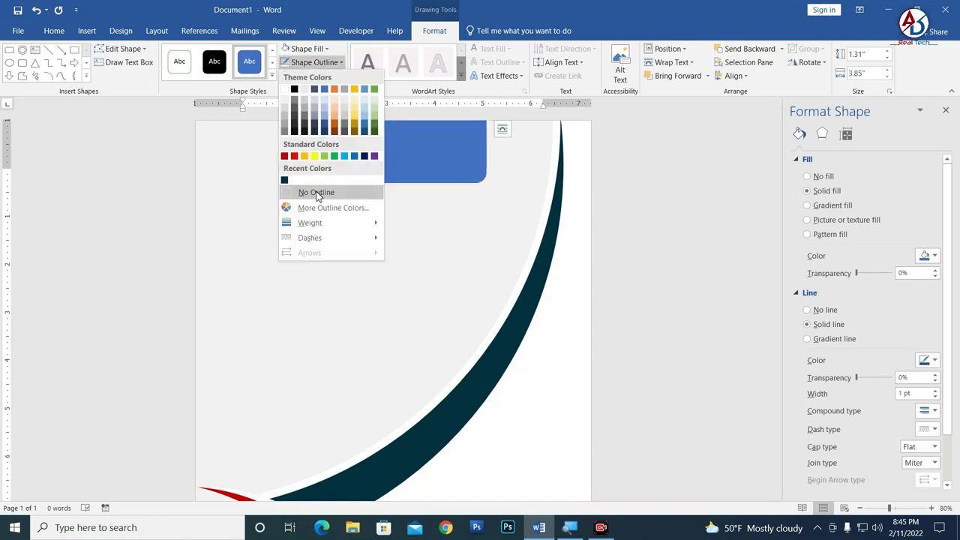
{"action": "left_click", "coordinate": [314, 191]}
{"action": "left_click", "coordinate": [303, 48]}
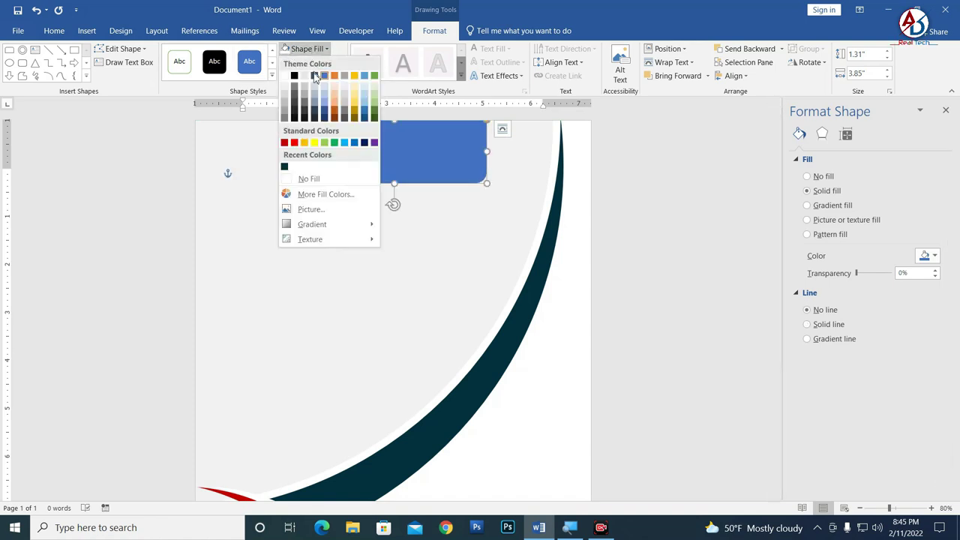
{"action": "left_click", "coordinate": [282, 165]}
{"action": "left_click", "coordinate": [437, 157]}
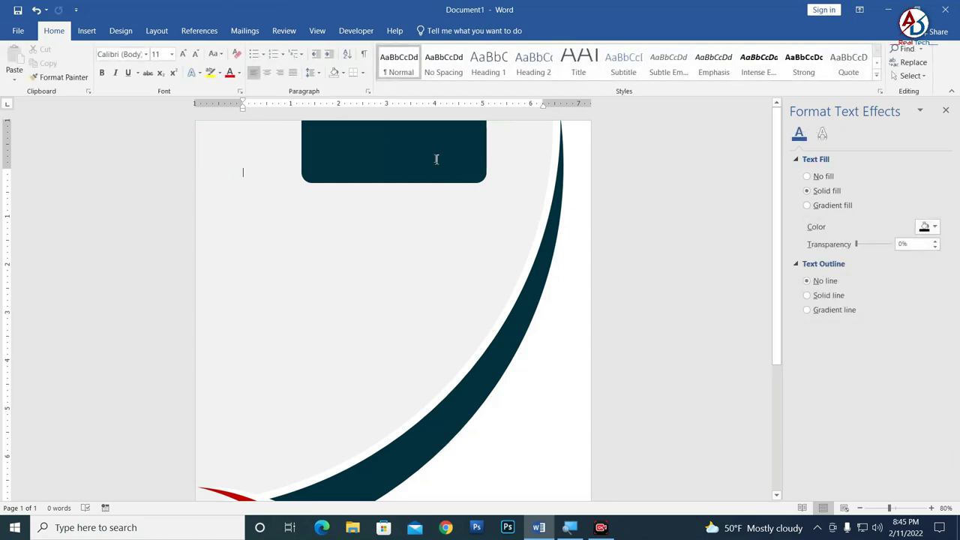
{"action": "key", "text": "Escape"}
Step: Align the teal banner to the horizontal centre of the page and deselect it
{"action": "left_click", "coordinate": [435, 31]}
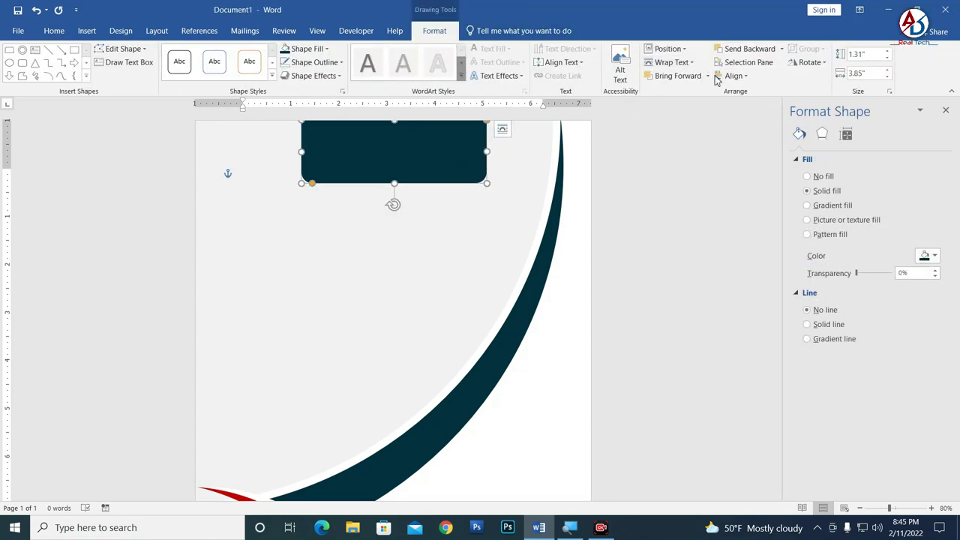
{"action": "left_click", "coordinate": [732, 76]}
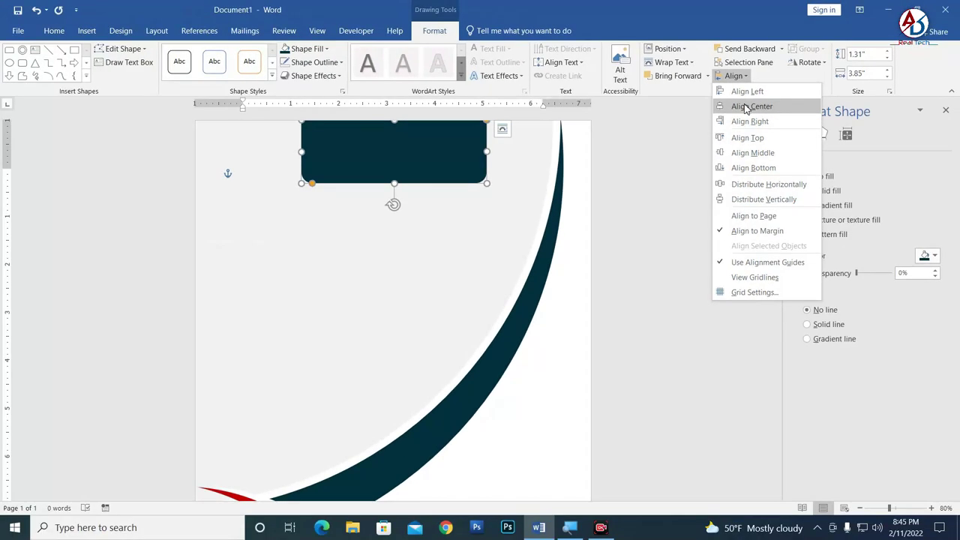
{"action": "left_click", "coordinate": [747, 107]}
{"action": "left_click", "coordinate": [418, 257]}
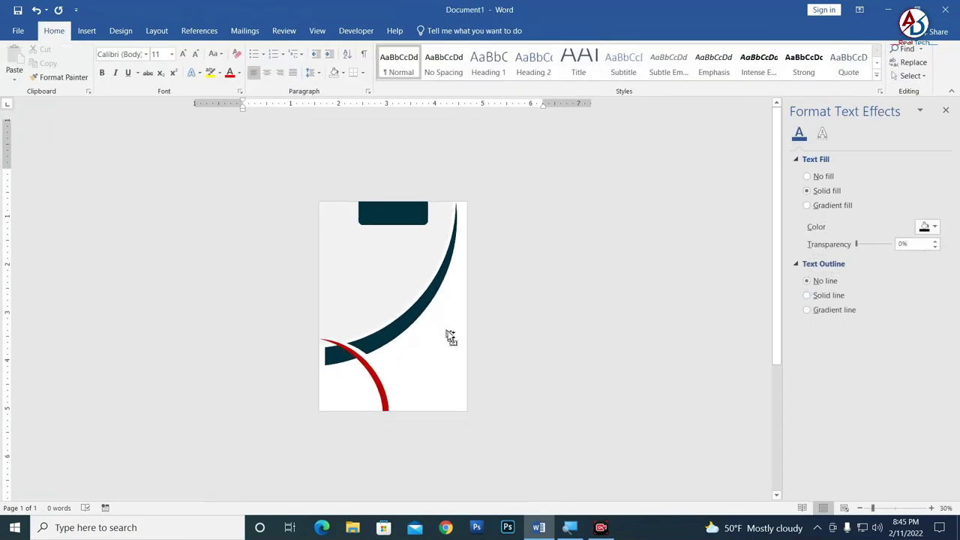
Step: Zoom in and open the WordArt style gallery from the Insert tab
{"action": "scroll", "coordinate": [480, 349], "scroll_direction": "up", "scroll_amount": 1}
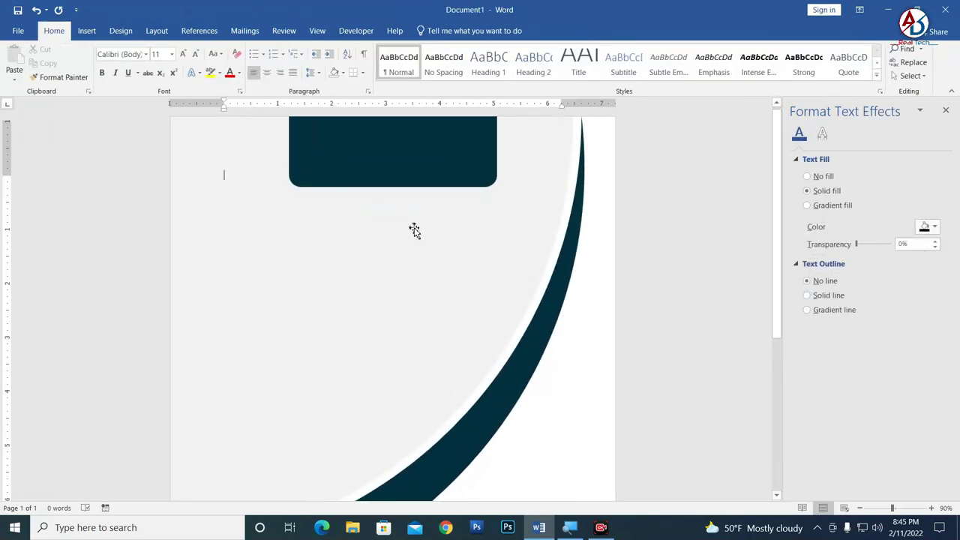
{"action": "scroll", "coordinate": [438, 248], "scroll_direction": "up", "scroll_amount": 2}
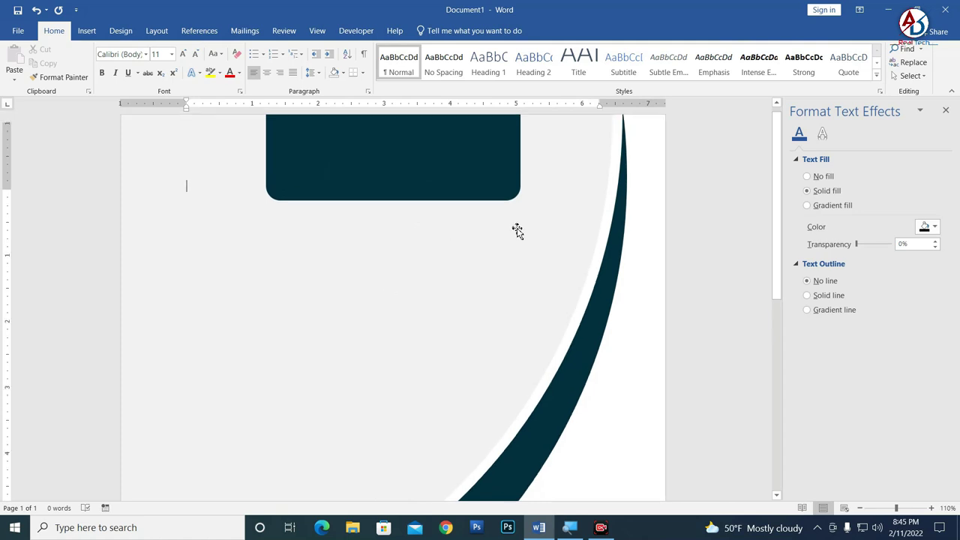
{"action": "left_click", "coordinate": [87, 31]}
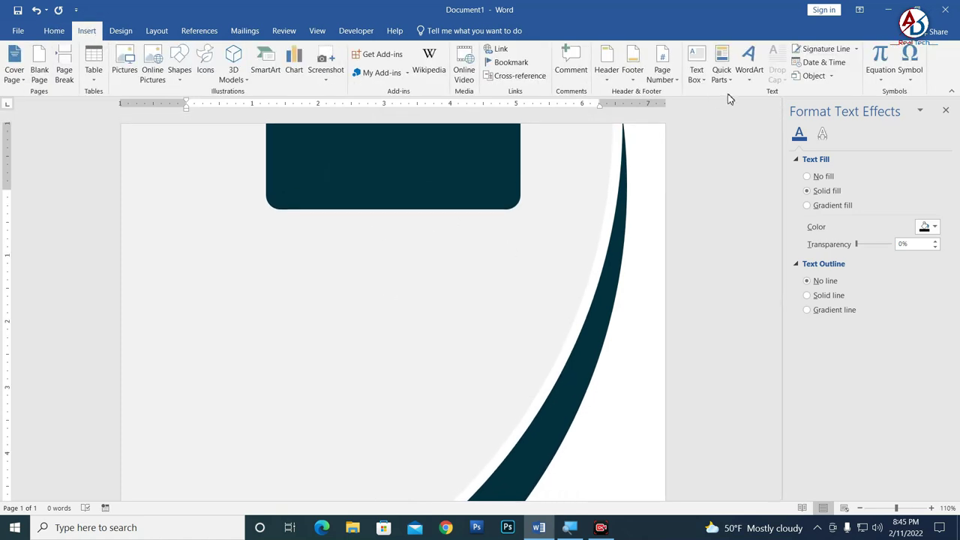
{"action": "left_click", "coordinate": [748, 74]}
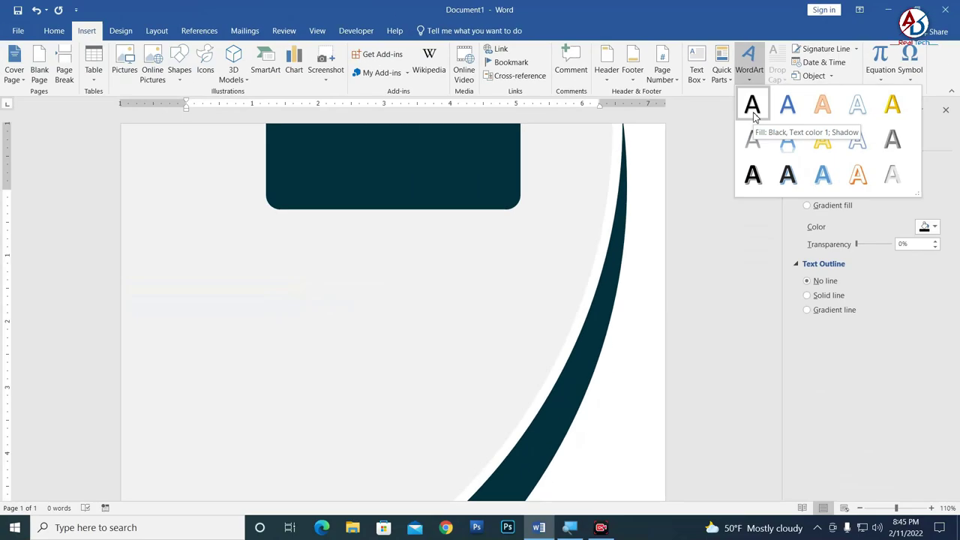
Step: Insert a plain black WordArt below the banner, clear its formatting, and apply No Spacing
{"action": "left_click", "coordinate": [742, 131]}
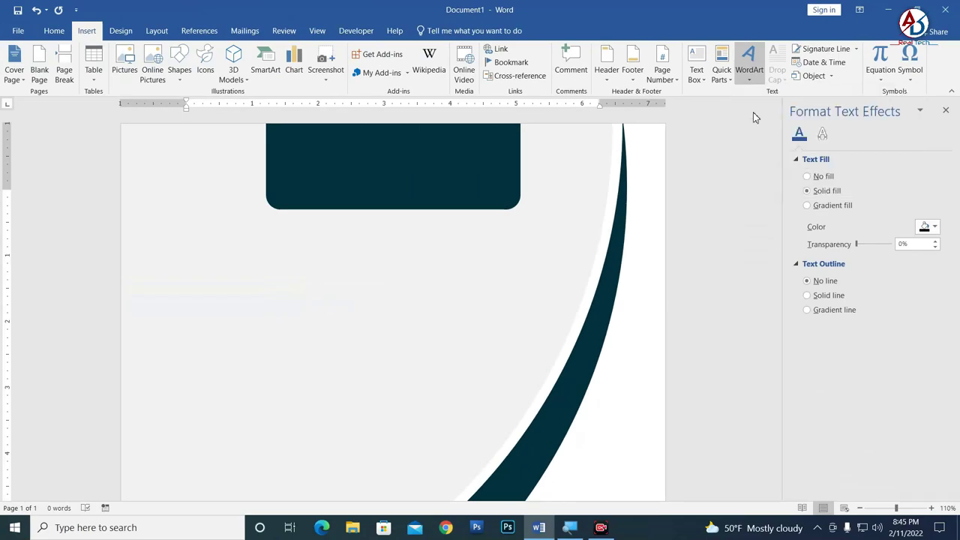
{"action": "left_click_drag", "start_coordinate": [217, 192], "coordinate": [301, 243]}
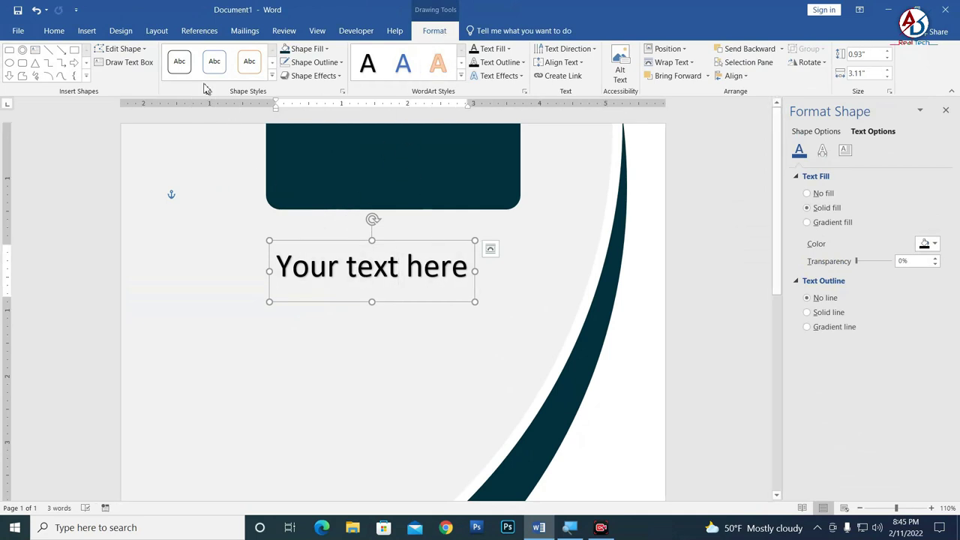
{"action": "left_click", "coordinate": [54, 31]}
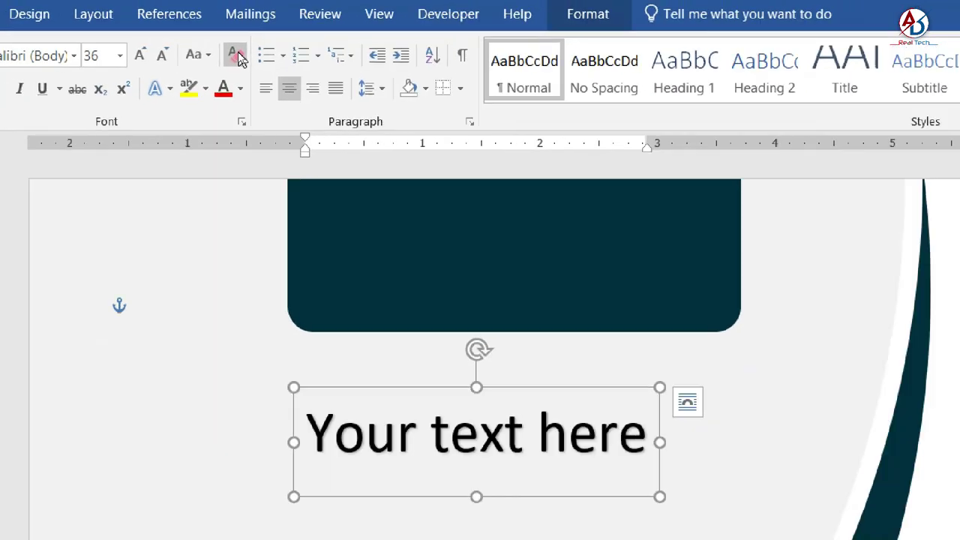
{"action": "left_click", "coordinate": [236, 54]}
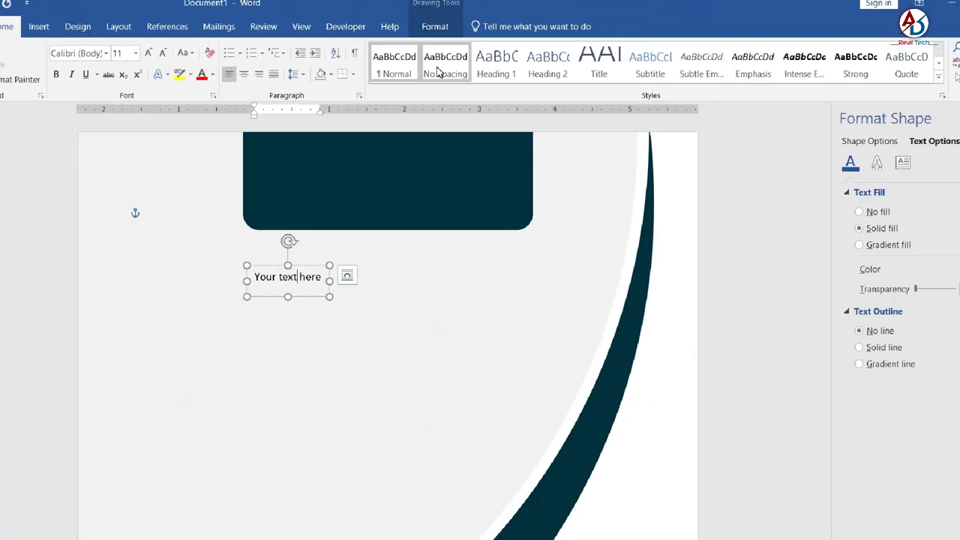
{"action": "left_click", "coordinate": [439, 71]}
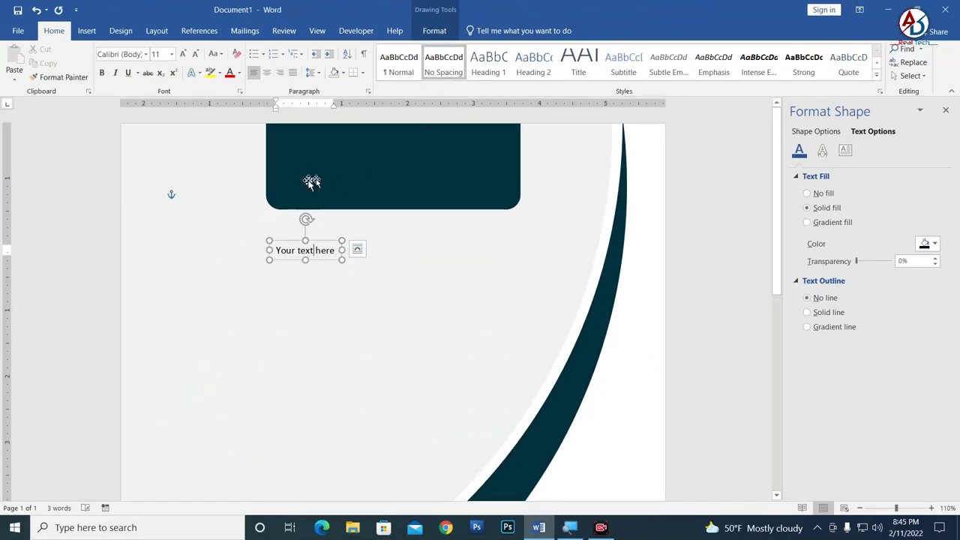
Step: Replace the placeholder with COMPANY NAME in Aku & Kamu, enlarged five size steps
{"action": "triple_click", "coordinate": [327, 249]}
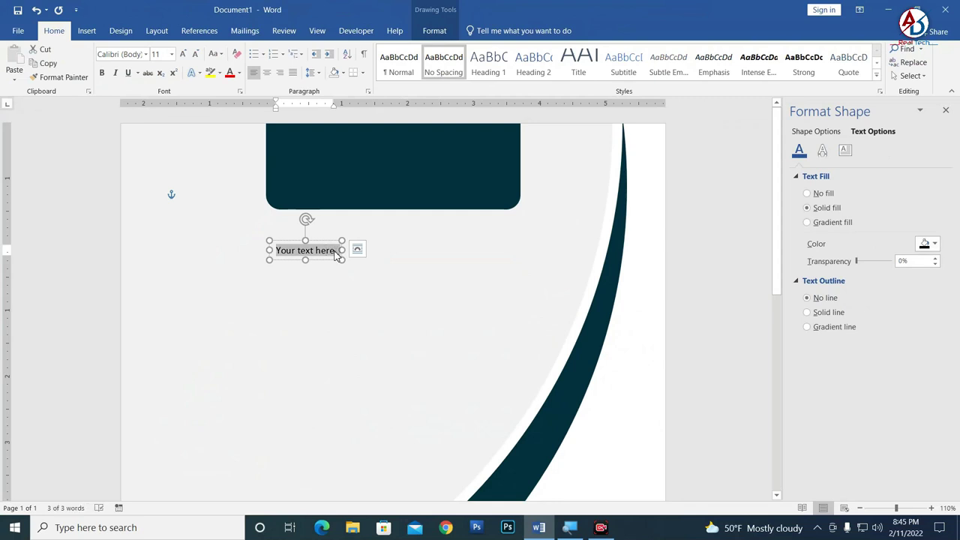
{"action": "key", "text": "BackSpace"}
{"action": "type", "text": "COMPANY NA"}
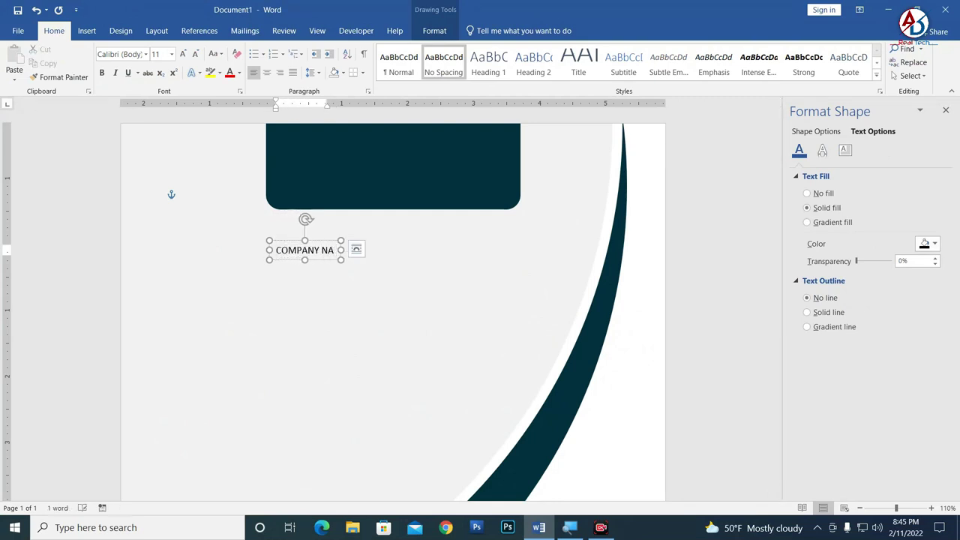
{"action": "type", "text": "ME"}
{"action": "key", "text": "ctrl+a"}
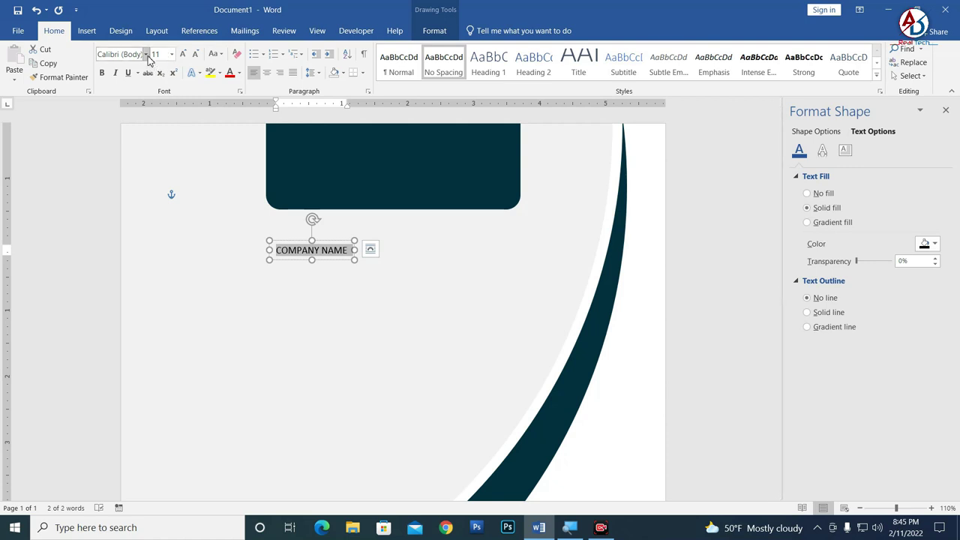
{"action": "left_click", "coordinate": [146, 54]}
{"action": "left_click", "coordinate": [142, 257]}
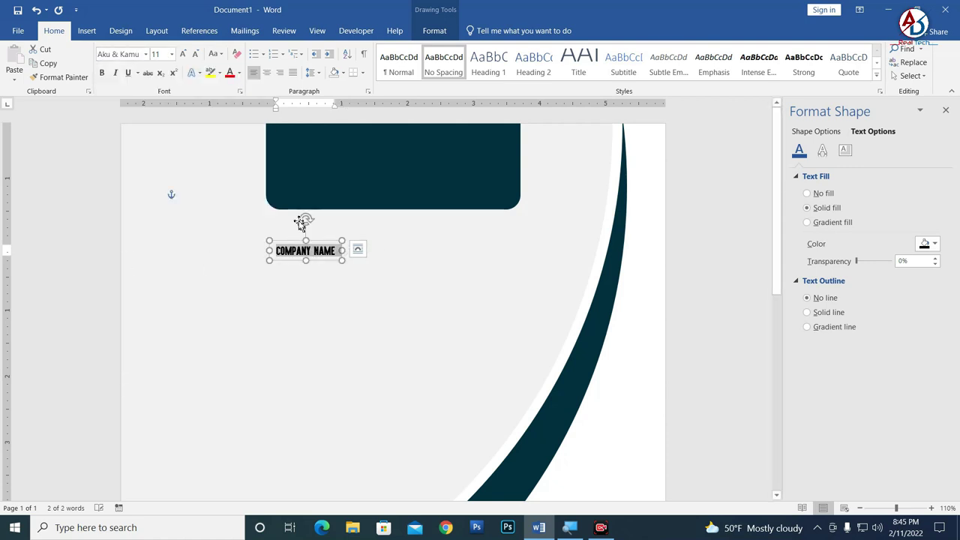
{"action": "left_click", "coordinate": [183, 54]}
{"action": "left_click", "coordinate": [183, 55]}
{"action": "left_click", "coordinate": [183, 55]}
{"action": "left_click", "coordinate": [183, 55]}
{"action": "left_click", "coordinate": [183, 55]}
{"action": "left_click", "coordinate": [183, 55]}
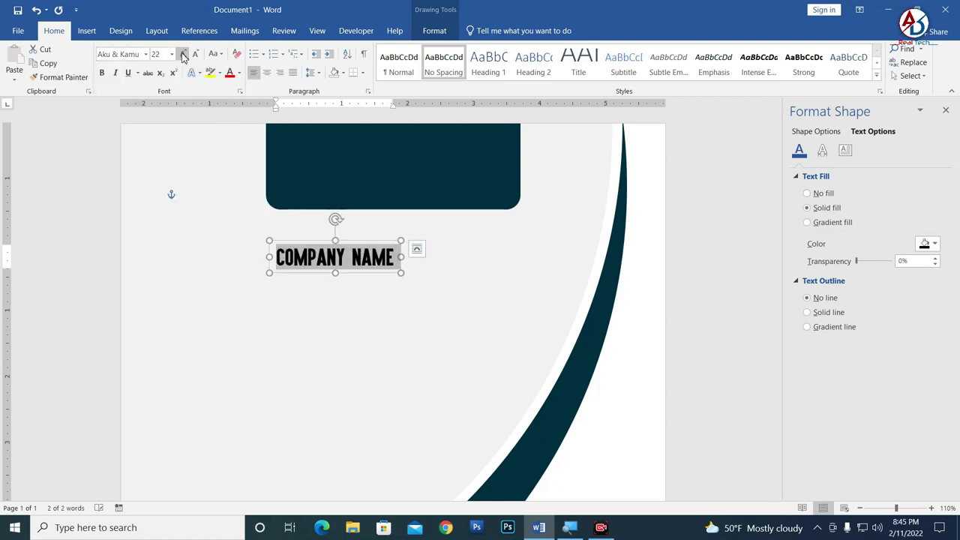
{"action": "left_click", "coordinate": [183, 55]}
{"action": "left_click", "coordinate": [183, 55]}
Step: Move COMPANY NAME into the teal banner, colour it white, and centre it horizontally
{"action": "left_click_drag", "start_coordinate": [384, 245], "coordinate": [415, 163]}
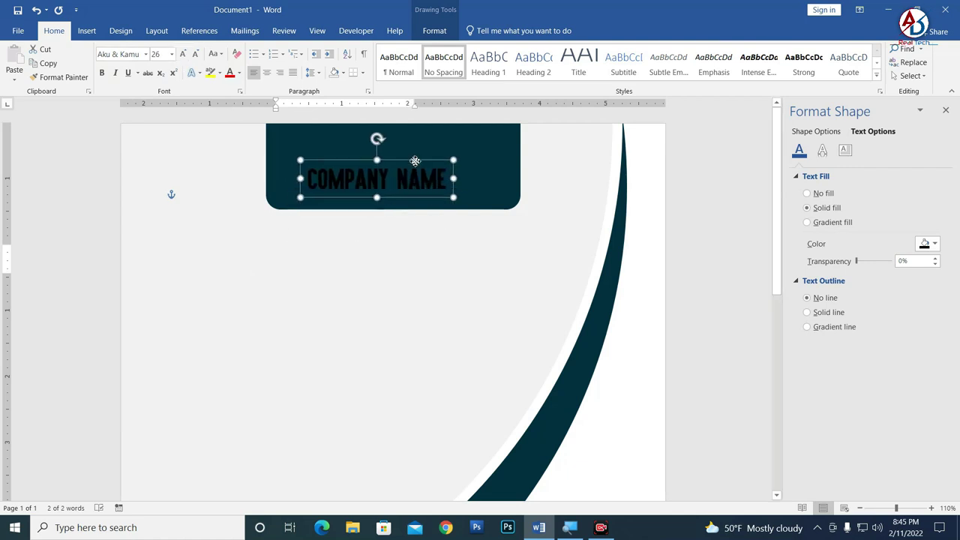
{"action": "left_click", "coordinate": [239, 73]}
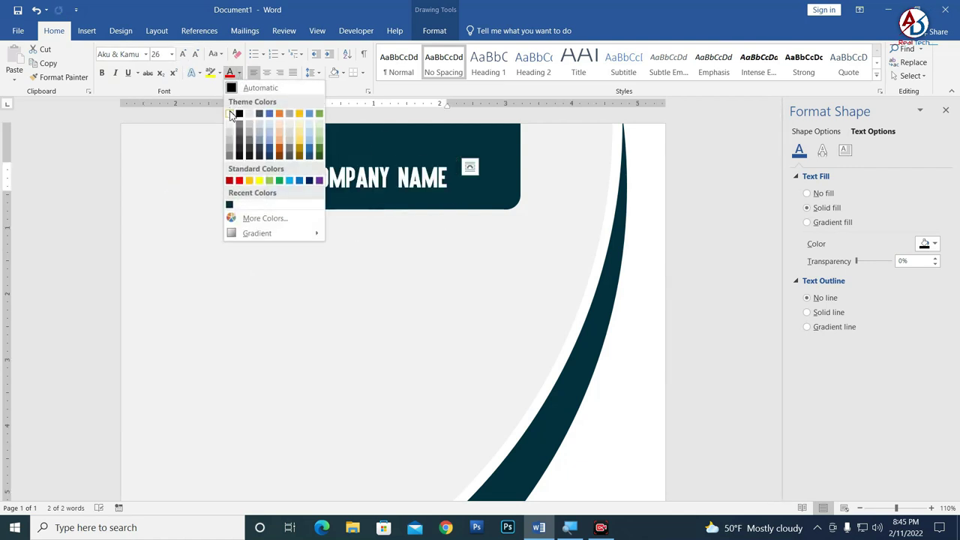
{"action": "left_click", "coordinate": [228, 113]}
{"action": "left_click_drag", "start_coordinate": [398, 159], "coordinate": [430, 146]}
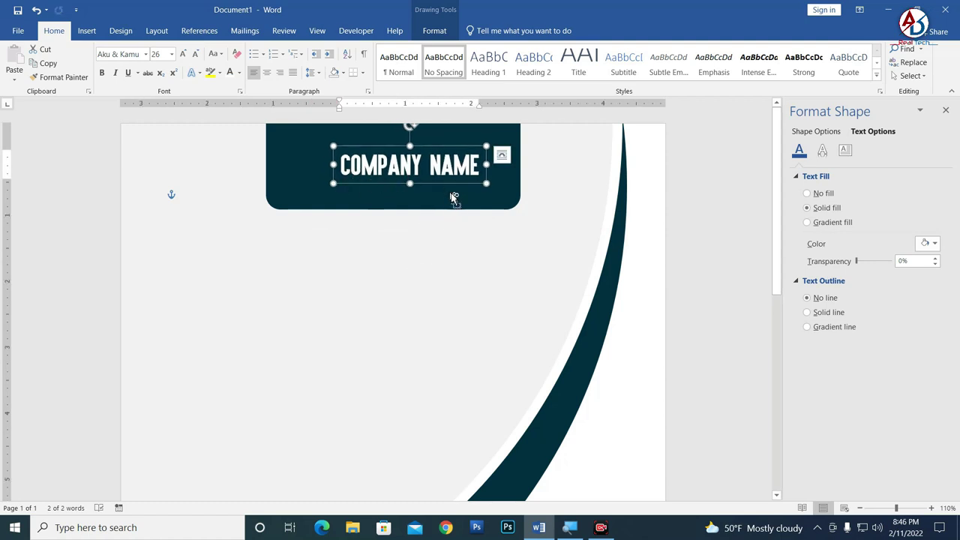
Step: Duplicate the COMPANY NAME box just below it and type the tagline text
{"action": "left_click_drag", "start_coordinate": [452, 198], "coordinate": [448, 213]}
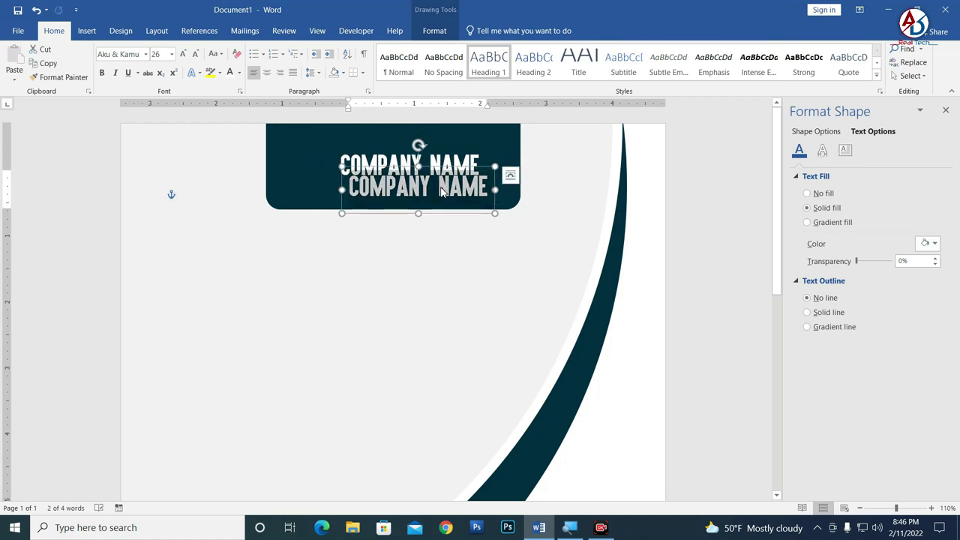
{"action": "type", "text": "TAG"}
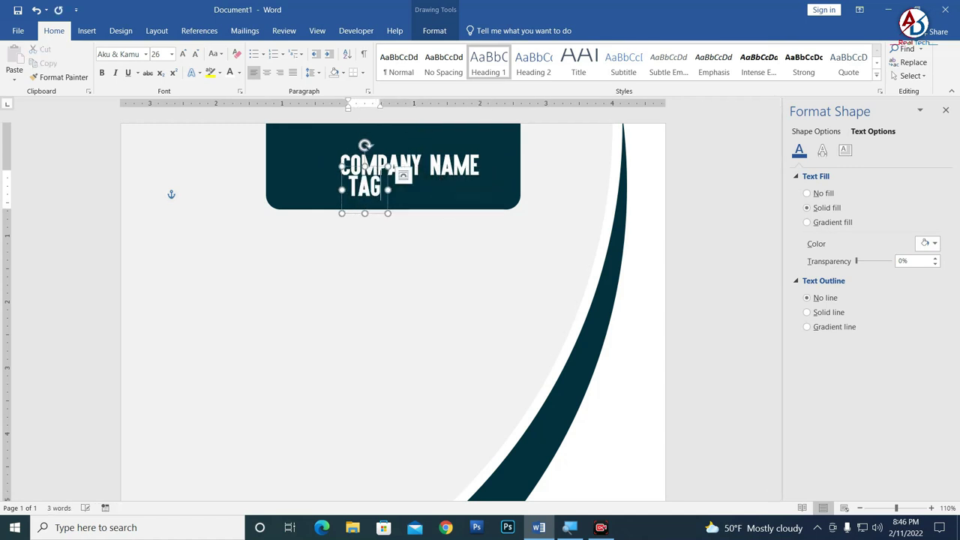
{"action": "type", "text": "LINE"}
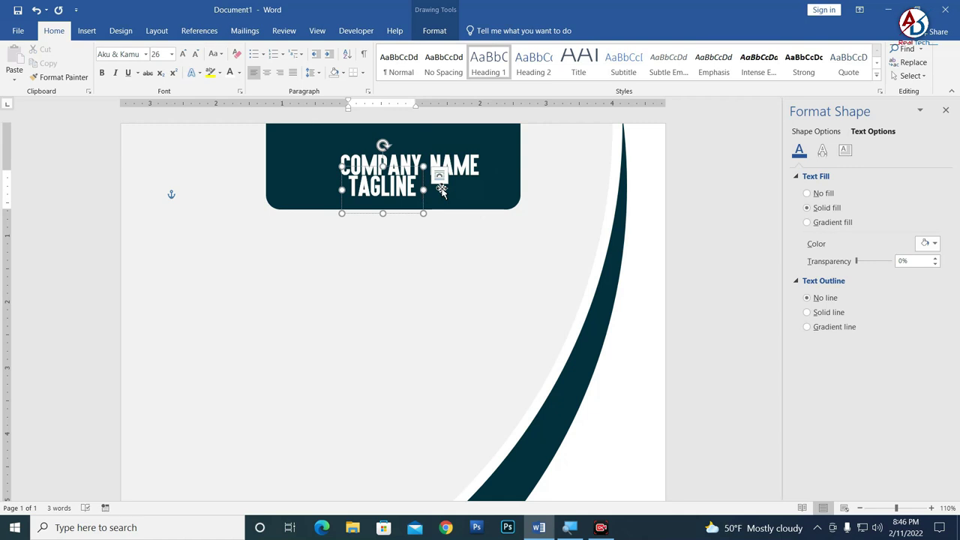
{"action": "type", "text": " HERE"}
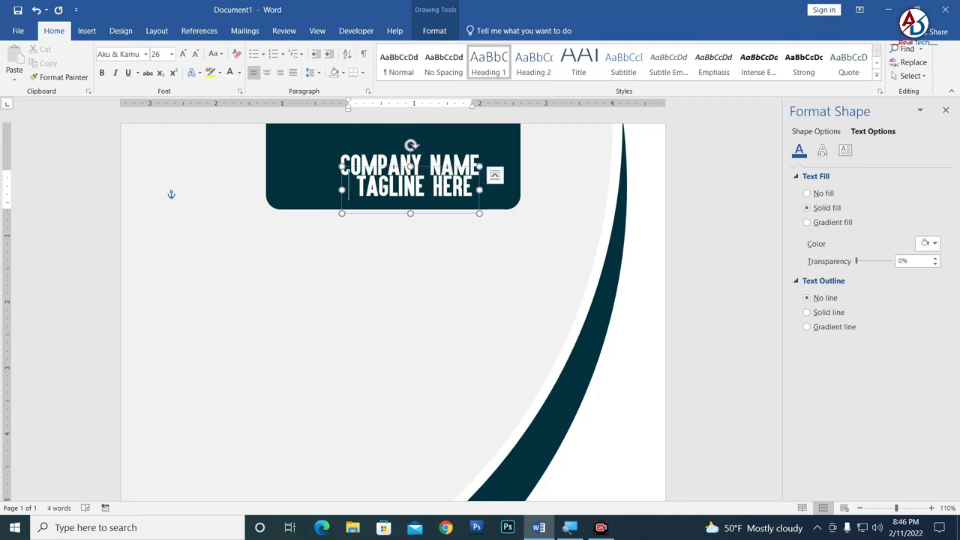
{"action": "type", "text": "YOUR"}
{"action": "left_click", "coordinate": [535, 175]}
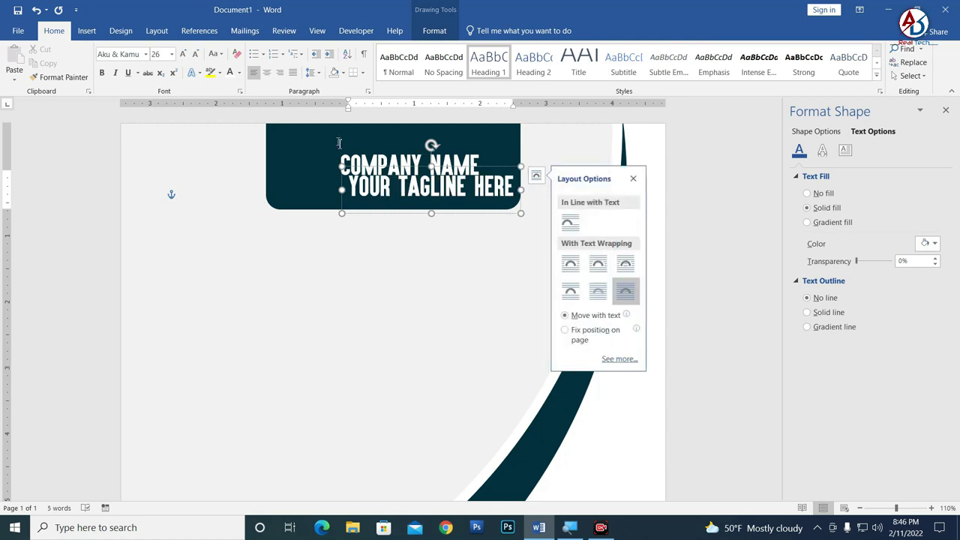
{"action": "left_click", "coordinate": [635, 179]}
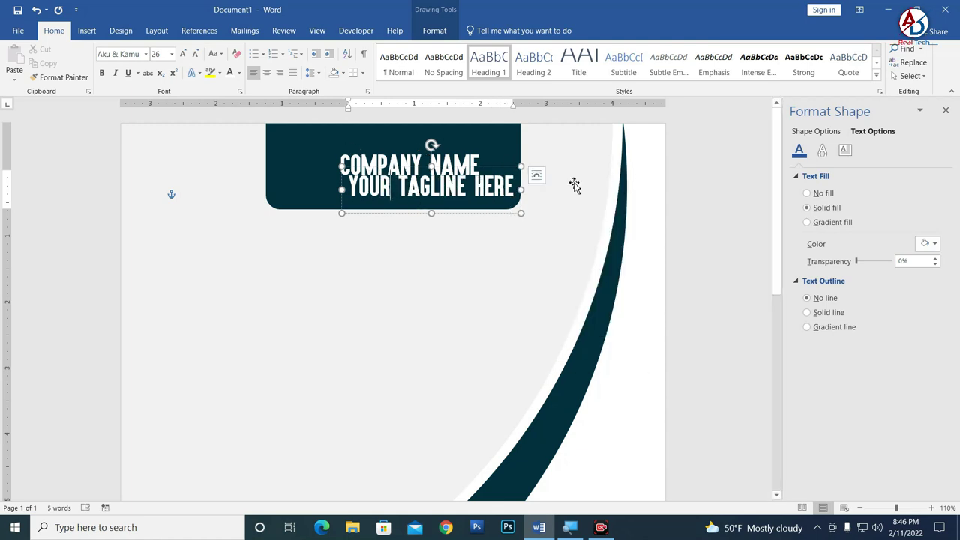
Step: Set the tagline to Adobe Fan Heiti Std B, shrunk four size steps
{"action": "triple_click", "coordinate": [448, 187]}
{"action": "left_click", "coordinate": [146, 55]}
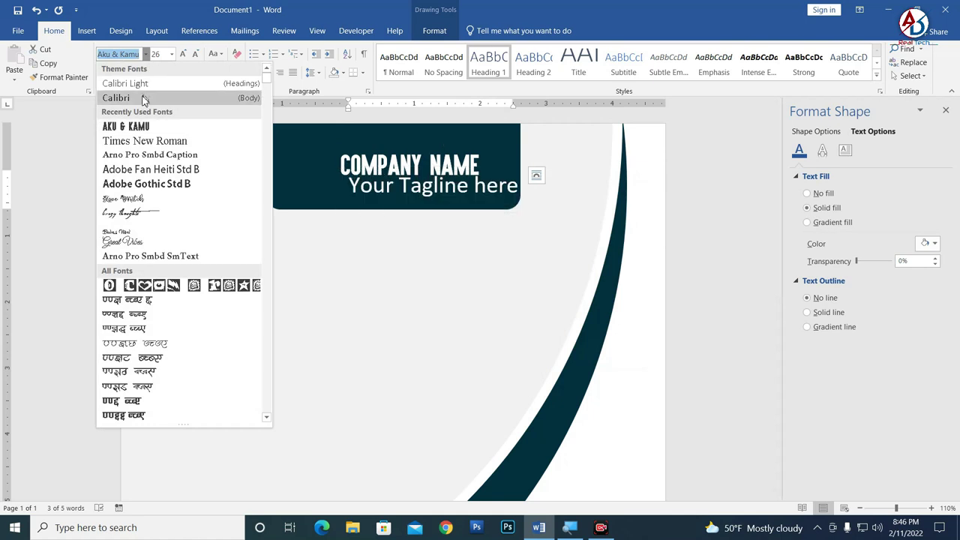
{"action": "left_click", "coordinate": [150, 169]}
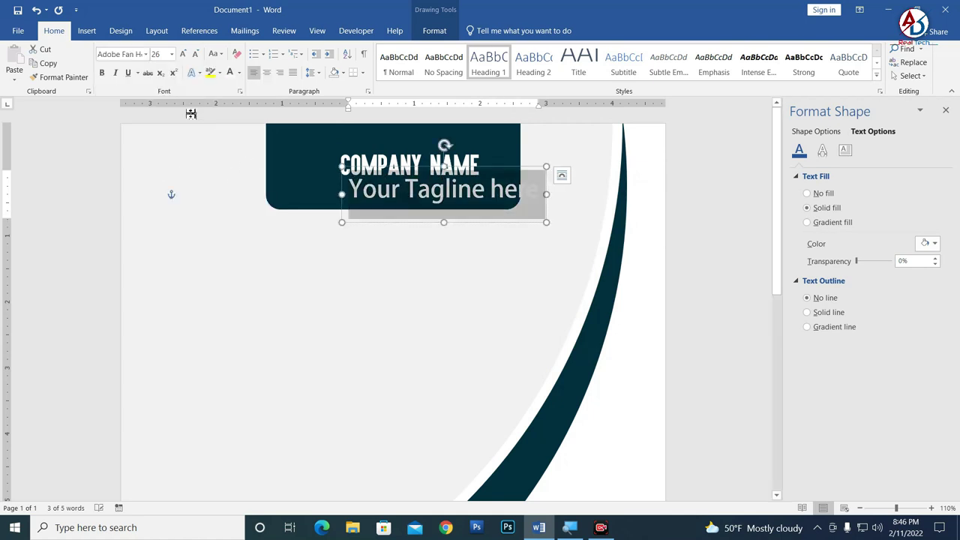
{"action": "left_click", "coordinate": [198, 54]}
{"action": "left_click", "coordinate": [198, 54]}
{"action": "left_click", "coordinate": [198, 54]}
{"action": "left_click", "coordinate": [198, 54]}
{"action": "left_click", "coordinate": [198, 54]}
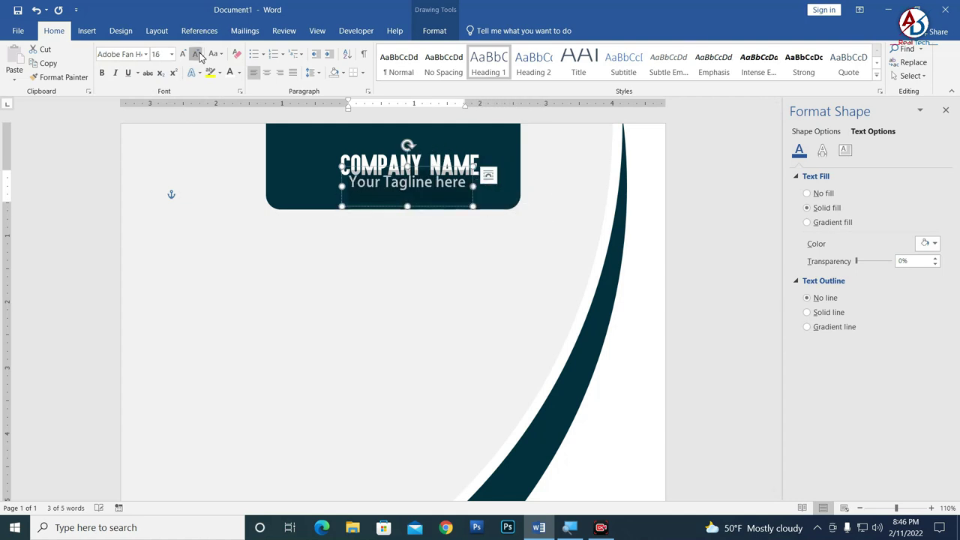
{"action": "left_click", "coordinate": [198, 54]}
Step: Shorten the tagline box to fit and centre it under COMPANY NAME
{"action": "scroll", "coordinate": [469, 281], "scroll_direction": "up", "scroll_amount": 2, "text": "ctrl"}
{"action": "scroll", "coordinate": [469, 282], "scroll_direction": "up", "scroll_amount": 2, "text": "ctrl"}
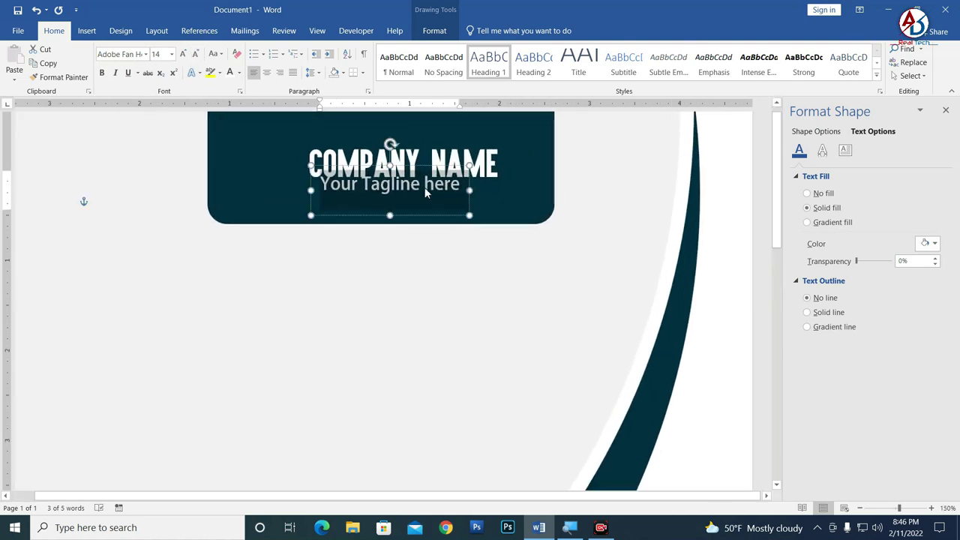
{"action": "left_click", "coordinate": [422, 174]}
{"action": "left_click_drag", "start_coordinate": [390, 215], "coordinate": [390, 205]}
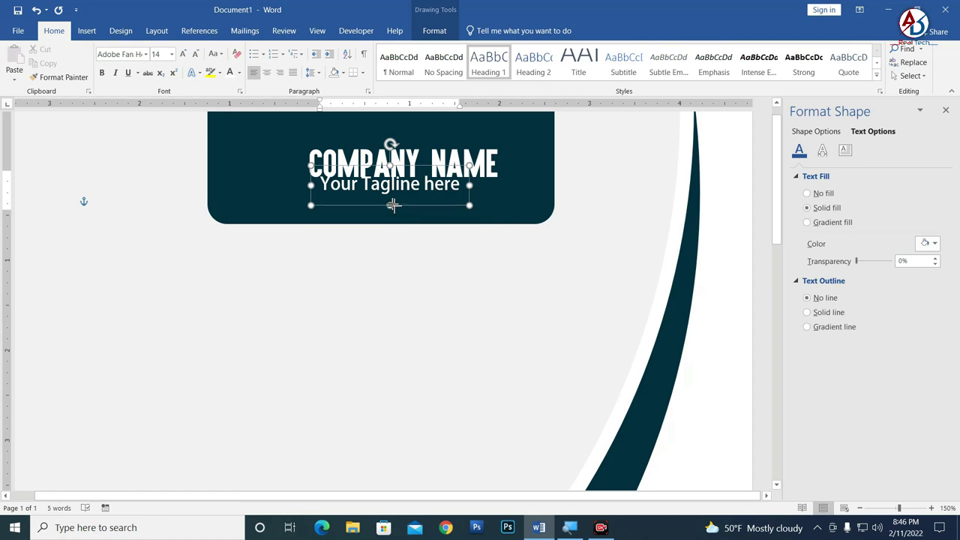
{"action": "left_click_drag", "start_coordinate": [410, 168], "coordinate": [401, 170]}
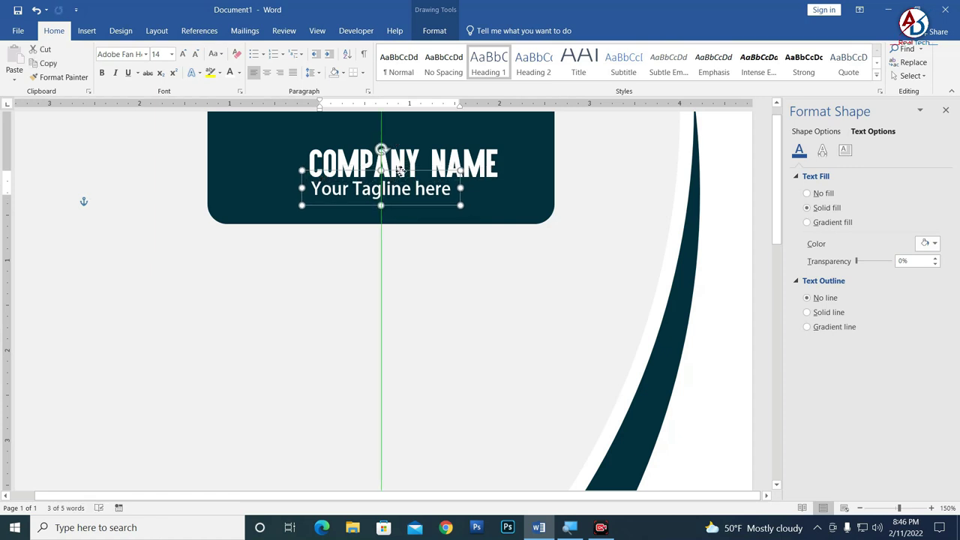
{"action": "left_click", "coordinate": [486, 265]}
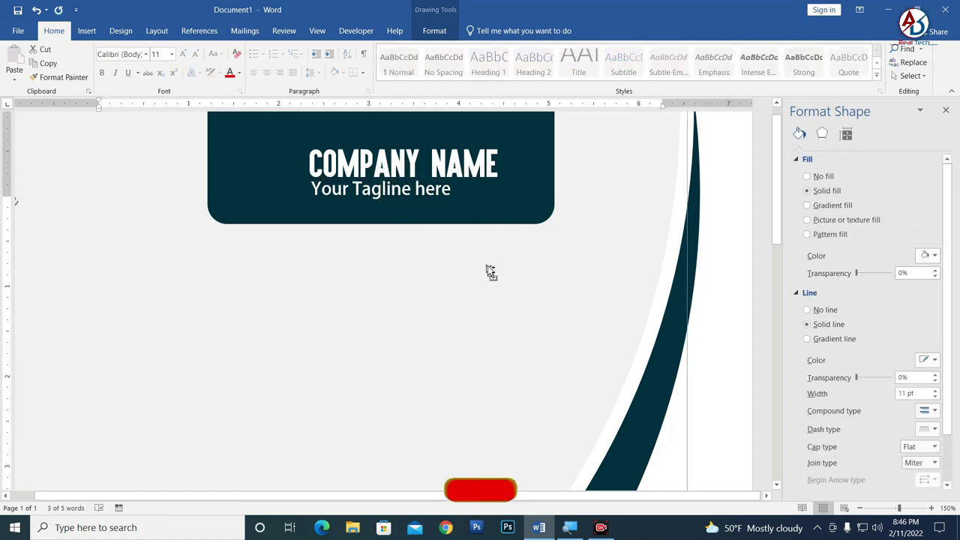
{"action": "scroll", "coordinate": [488, 266], "scroll_direction": "down", "scroll_amount": 7, "text": "ctrl"}
{"action": "scroll", "coordinate": [596, 270], "scroll_direction": "down", "scroll_amount": 3, "text": "ctrl"}
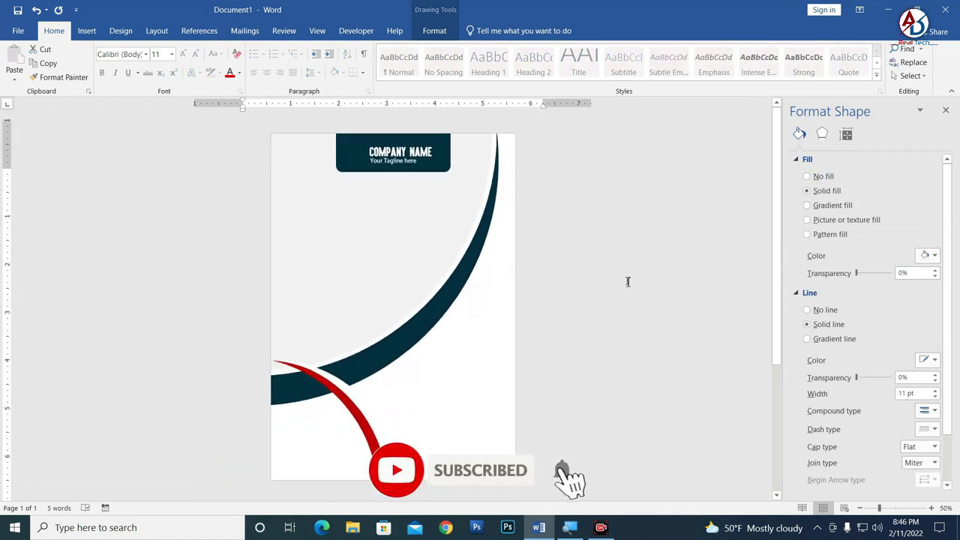
{"action": "scroll", "coordinate": [617, 288], "scroll_direction": "up", "scroll_amount": 4, "text": "ctrl"}
Step: Draw a circle at the left end of the header banner
{"action": "left_click", "coordinate": [86, 31]}
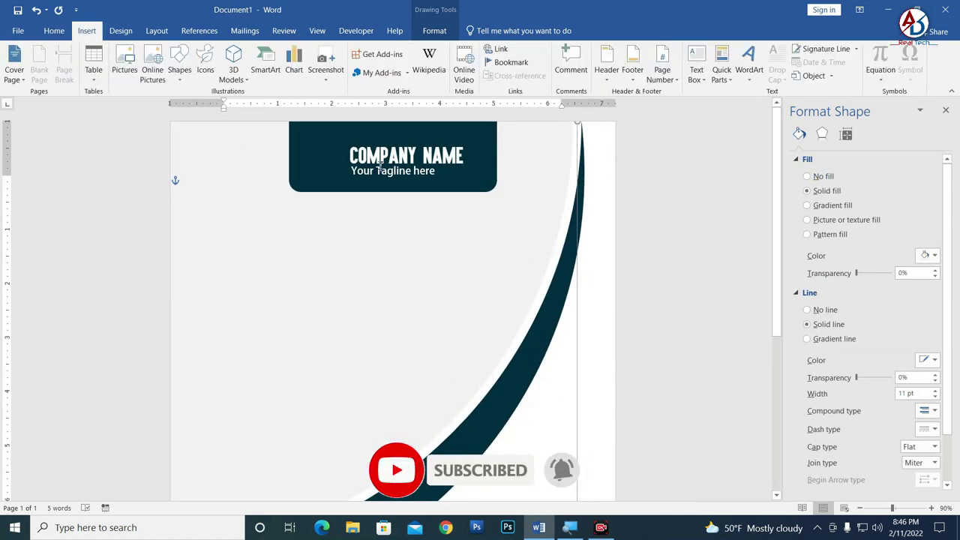
{"action": "left_click", "coordinate": [179, 72]}
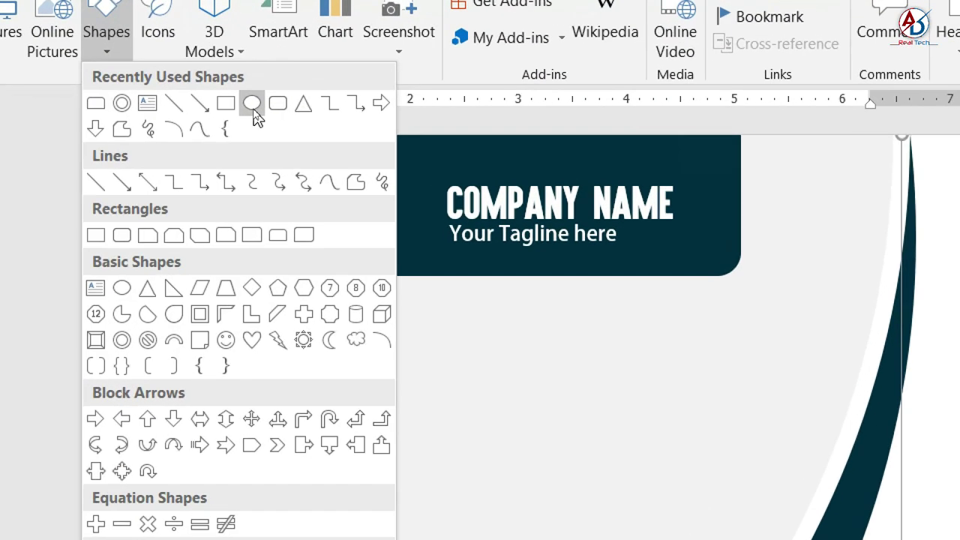
{"action": "left_click", "coordinate": [253, 107]}
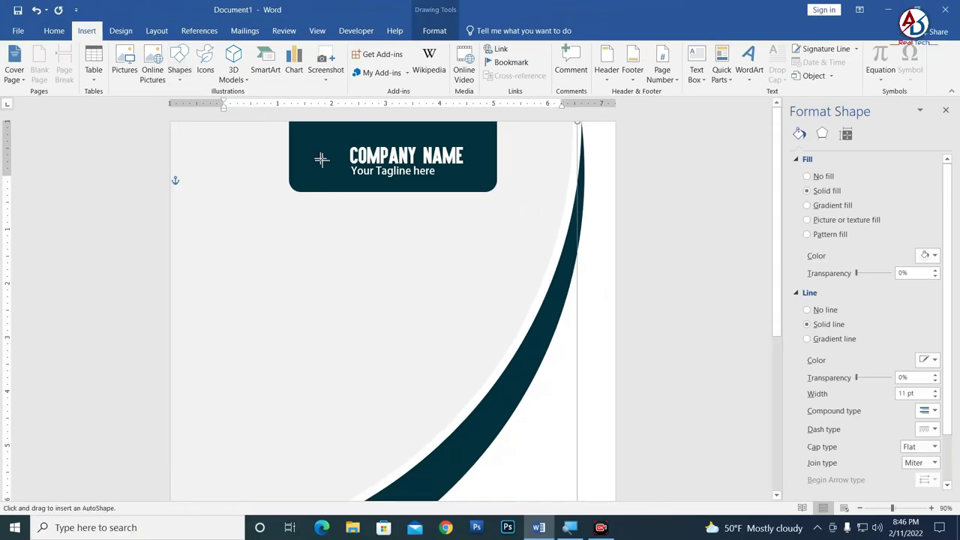
{"action": "left_click_drag", "start_coordinate": [299, 136], "coordinate": [345, 184]}
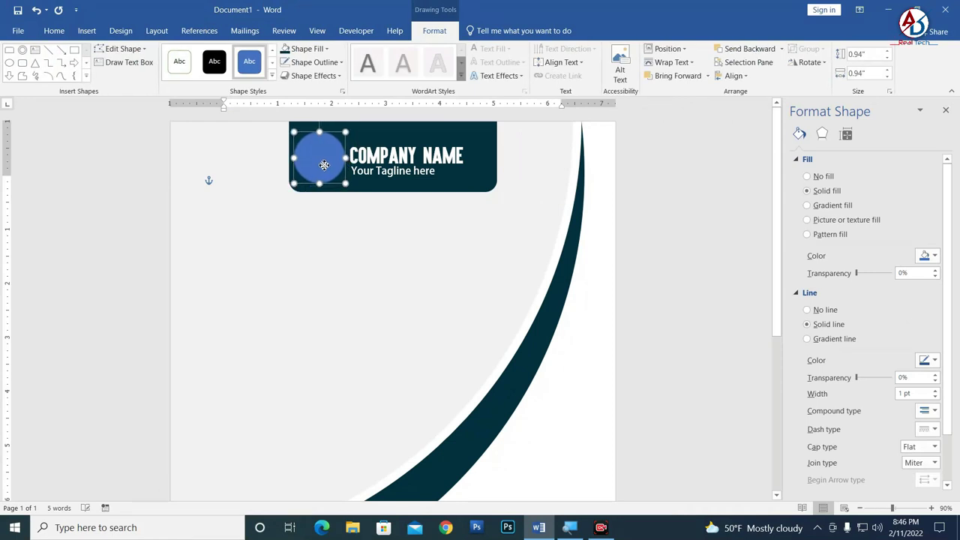
Step: Give the circle a white fill and no outline
{"action": "left_click", "coordinate": [307, 49]}
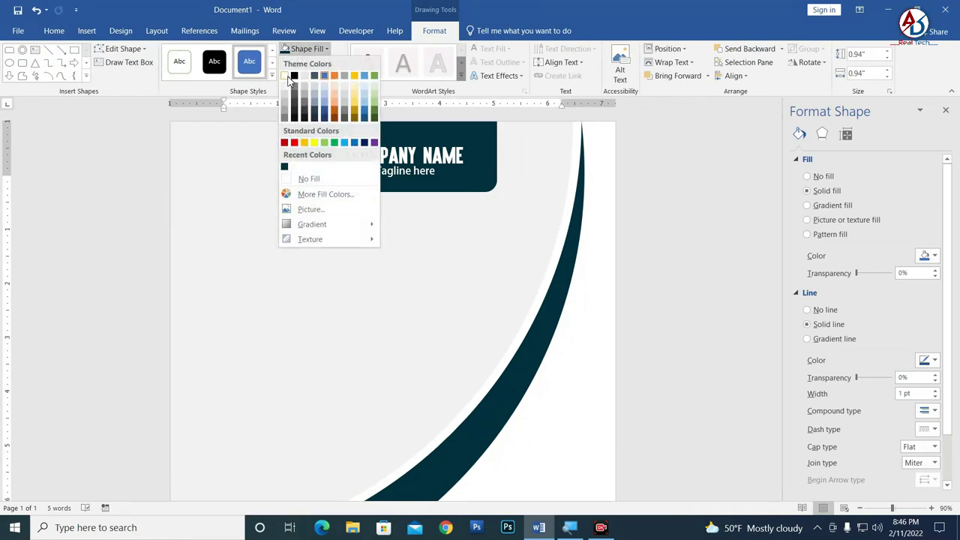
{"action": "left_click", "coordinate": [285, 76]}
{"action": "left_click", "coordinate": [314, 62]}
{"action": "left_click", "coordinate": [308, 192]}
{"action": "scroll", "coordinate": [586, 270], "scroll_direction": "down", "scroll_amount": 3}
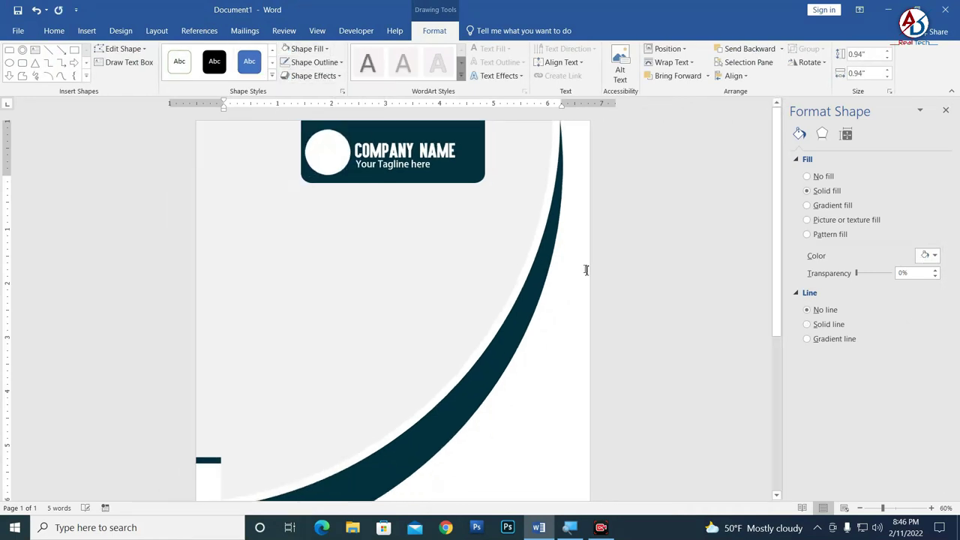
{"action": "scroll", "coordinate": [616, 281], "scroll_direction": "up", "scroll_amount": 2}
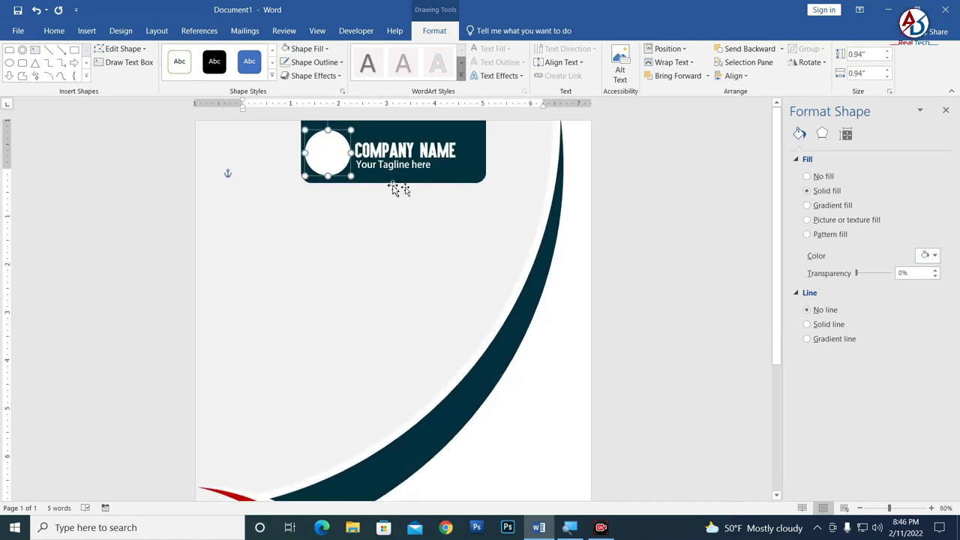
{"action": "left_click", "coordinate": [86, 31]}
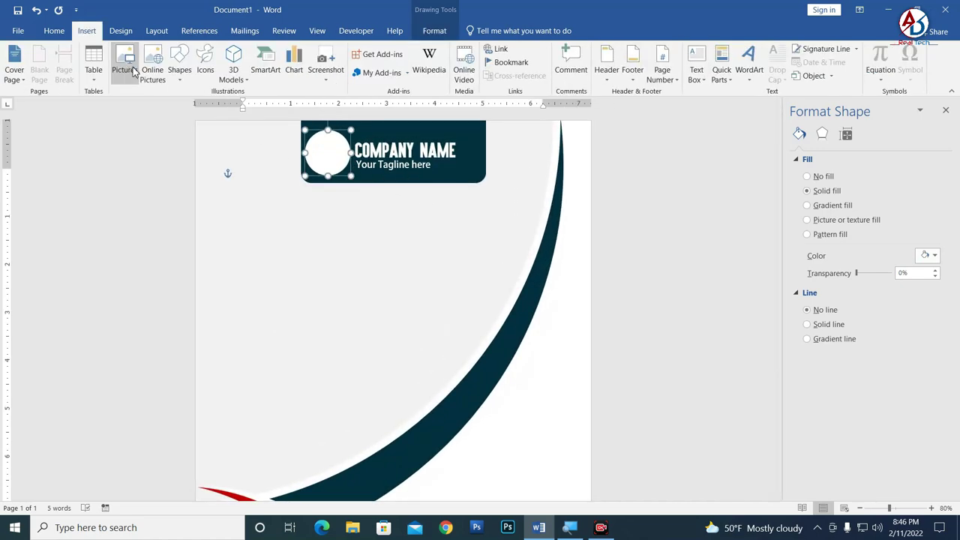
Step: Insert the 'logo here copy' picture from the D: drive
{"action": "left_click", "coordinate": [133, 70]}
{"action": "left_click", "coordinate": [68, 297]}
{"action": "scroll", "coordinate": [460, 261], "scroll_direction": "down", "scroll_amount": 2}
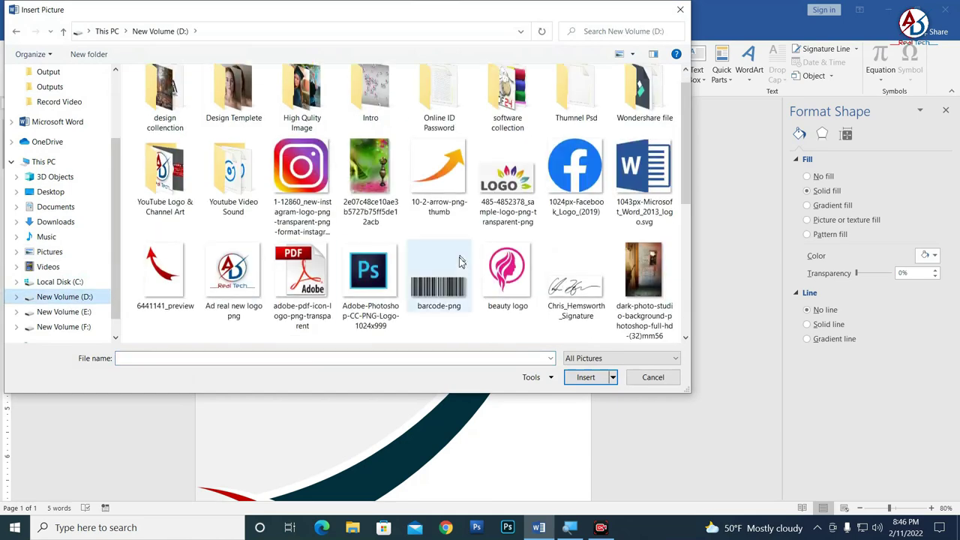
{"action": "scroll", "coordinate": [461, 261], "scroll_direction": "down", "scroll_amount": 5}
{"action": "left_click", "coordinate": [370, 179]}
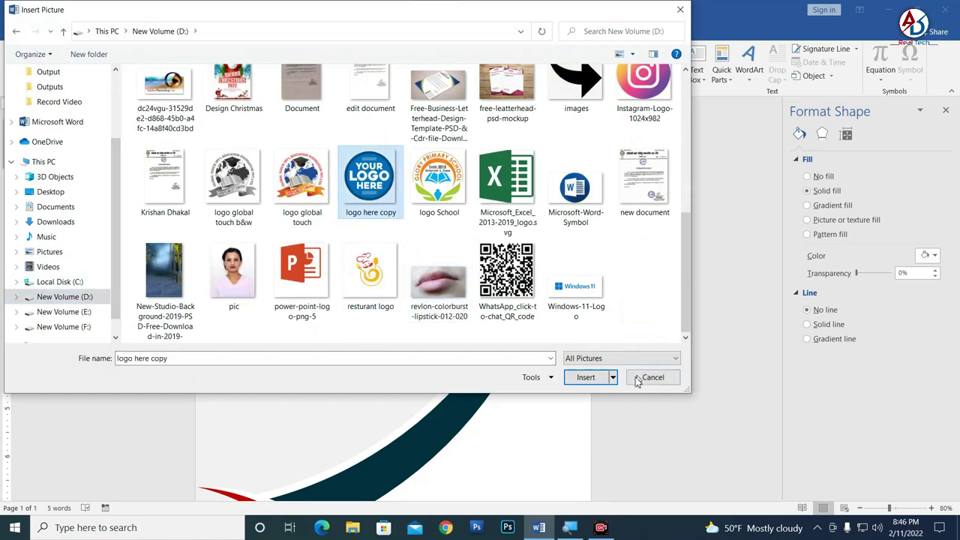
{"action": "left_click", "coordinate": [586, 378]}
Step: Set the logo behind text and resize it to about 0.94 × 0.89 inches inside the circle
{"action": "left_click", "coordinate": [630, 70]}
{"action": "left_click", "coordinate": [671, 160]}
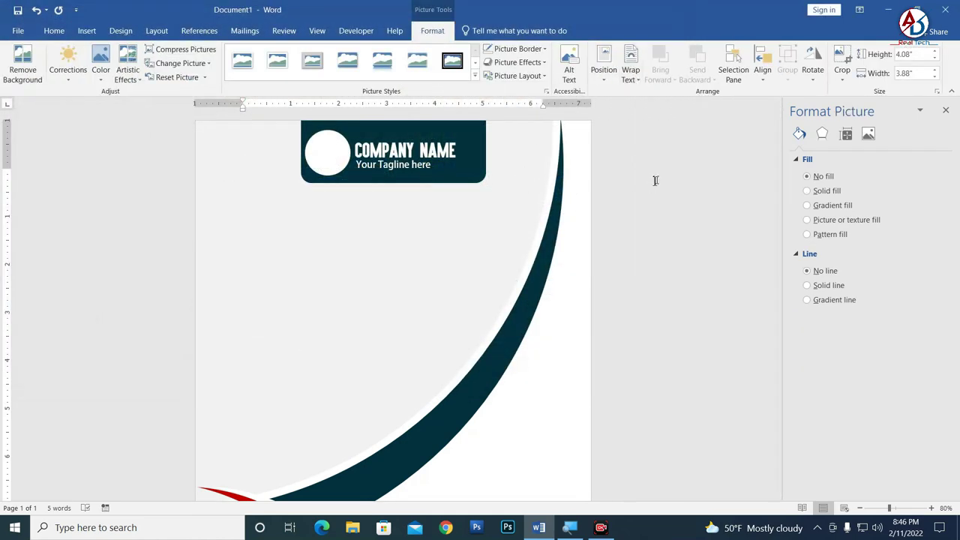
{"action": "mouse_move", "coordinate": [425, 172]}
{"action": "left_mouse_down"}
{"action": "mouse_move", "coordinate": [264, 322]}
{"action": "mouse_move", "coordinate": [334, 154]}
{"action": "left_mouse_up"}
{"action": "scroll", "coordinate": [403, 226], "scroll_direction": "up", "scroll_amount": 1, "text": "ctrl"}
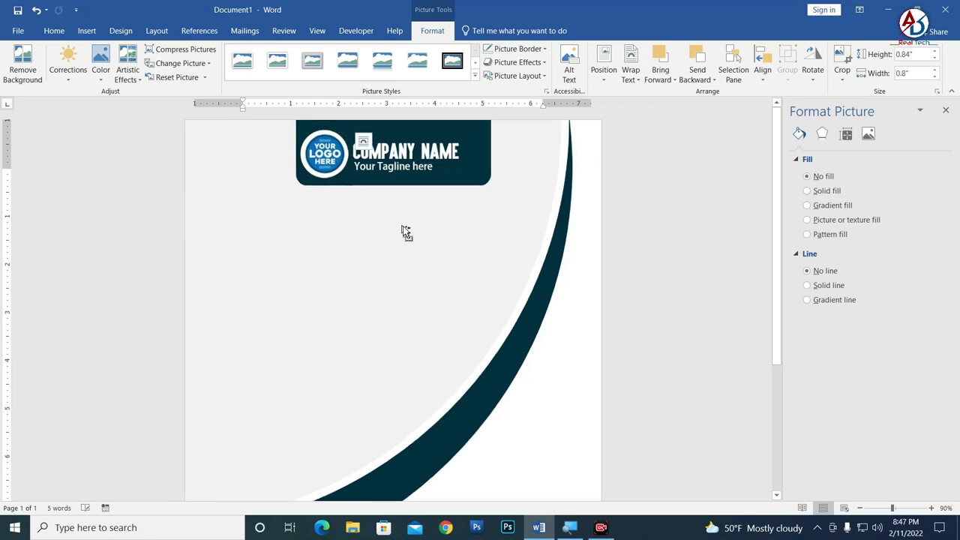
{"action": "scroll", "coordinate": [402, 226], "scroll_direction": "up", "scroll_amount": 5, "text": "ctrl"}
{"action": "scroll", "coordinate": [385, 227], "scroll_direction": "up", "scroll_amount": 4, "text": "ctrl"}
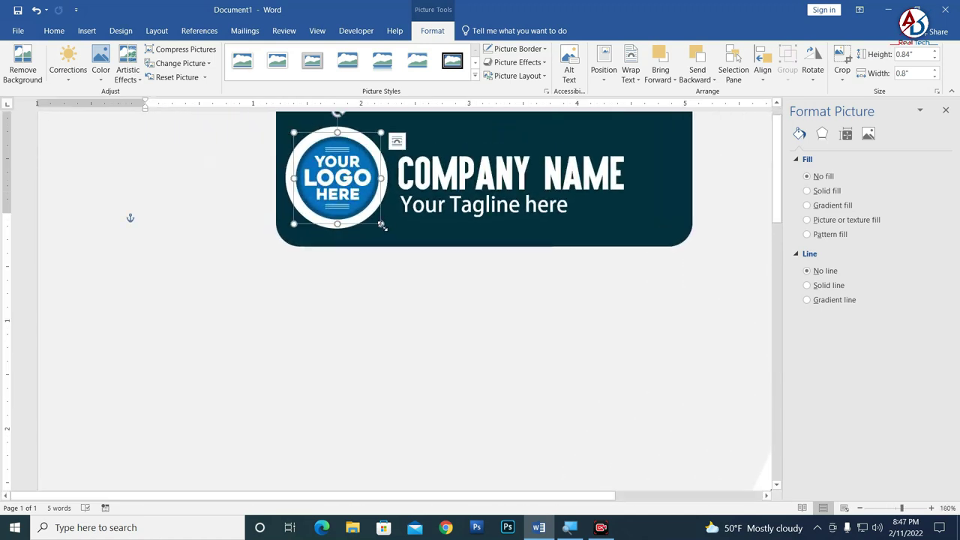
{"action": "left_click_drag", "start_coordinate": [382, 225], "coordinate": [386, 228]}
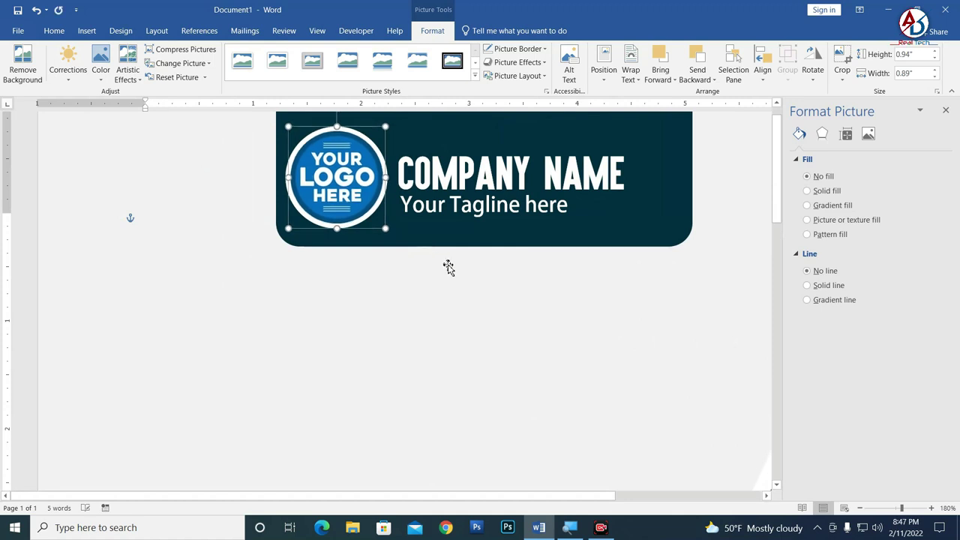
{"action": "scroll", "coordinate": [453, 280], "scroll_direction": "down", "scroll_amount": 8, "text": "ctrl"}
{"action": "scroll", "coordinate": [452, 278], "scroll_direction": "down", "scroll_amount": 4, "text": "ctrl"}
Step: Copy the COMPANY NAME text box to just below the banner
{"action": "left_click", "coordinate": [574, 300]}
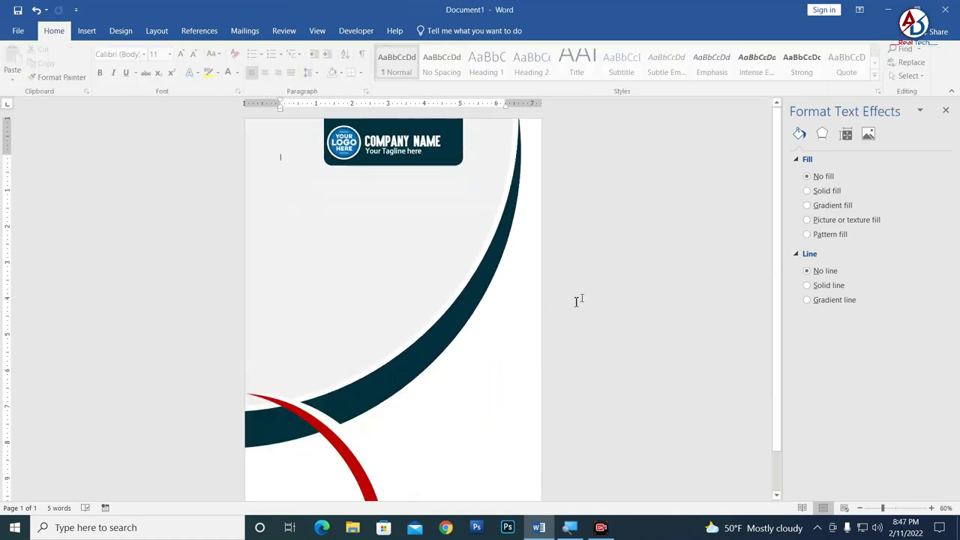
{"action": "scroll", "coordinate": [575, 300], "scroll_direction": "down", "scroll_amount": 5, "text": "ctrl"}
{"action": "scroll", "coordinate": [553, 336], "scroll_direction": "up", "scroll_amount": 5, "text": "ctrl"}
{"action": "scroll", "coordinate": [559, 333], "scroll_direction": "up", "scroll_amount": 2, "text": "ctrl"}
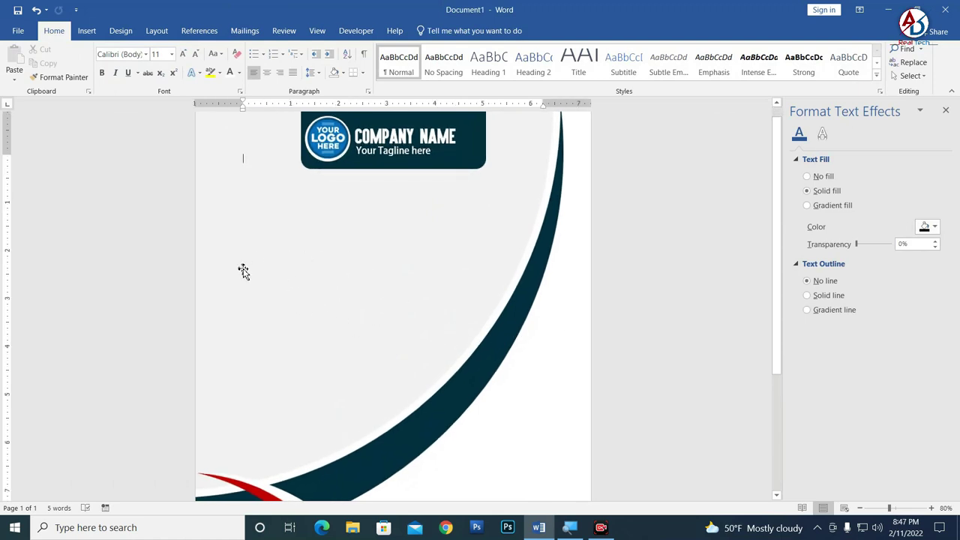
{"action": "left_click", "coordinate": [412, 137]}
{"action": "left_click", "coordinate": [417, 124]}
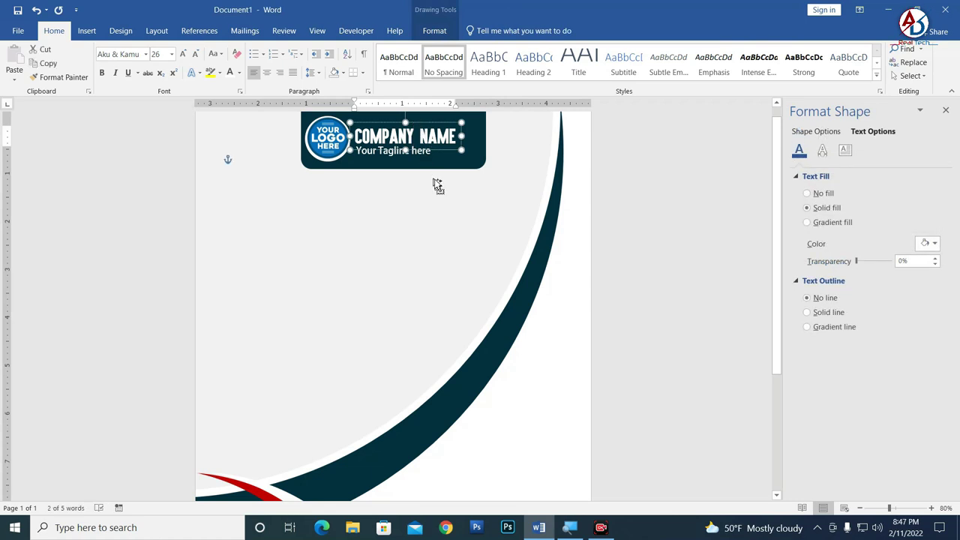
{"action": "mouse_move", "coordinate": [437, 185]}
{"action": "left_mouse_down"}
{"action": "mouse_move", "coordinate": [439, 169]}
{"action": "mouse_move", "coordinate": [359, 266]}
{"action": "left_mouse_up"}
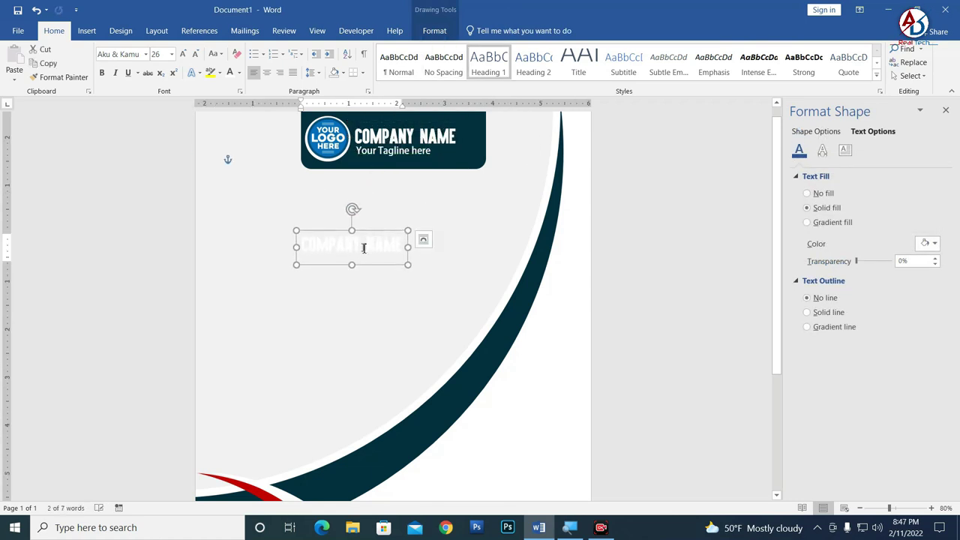
Step: Colour the copied text dark teal and retype it as PROJECT NAME HERE
{"action": "key", "text": "ctrl+a"}
{"action": "left_click", "coordinate": [240, 73]}
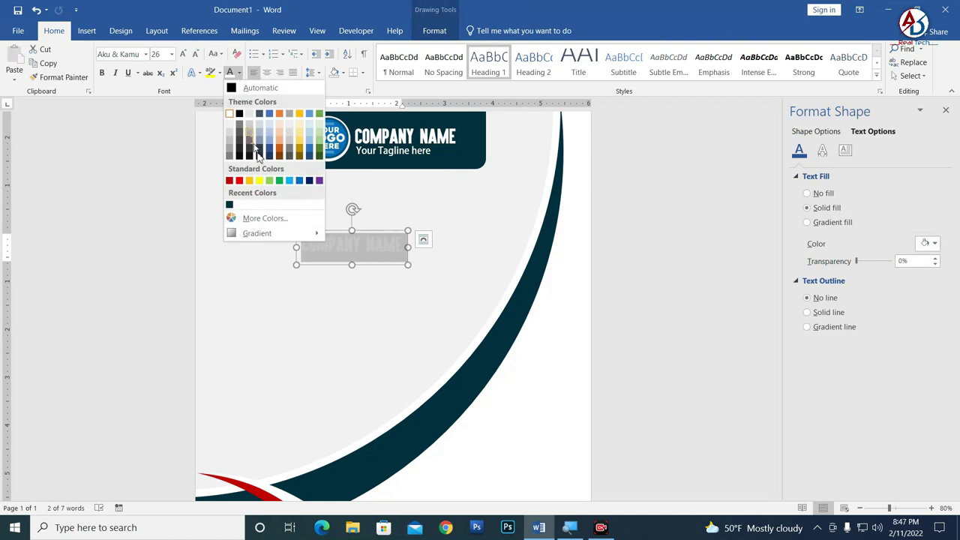
{"action": "left_click", "coordinate": [229, 201]}
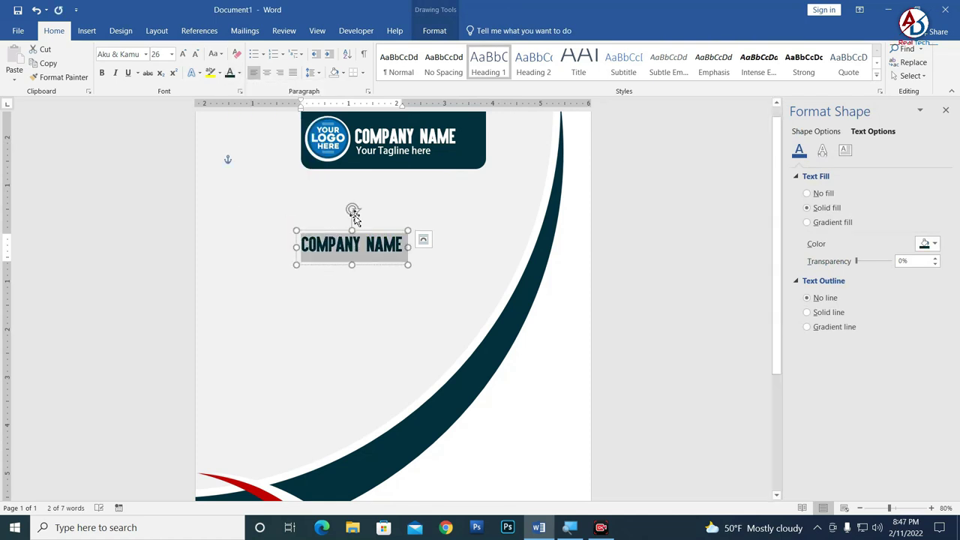
{"action": "type", "text": "PRO"}
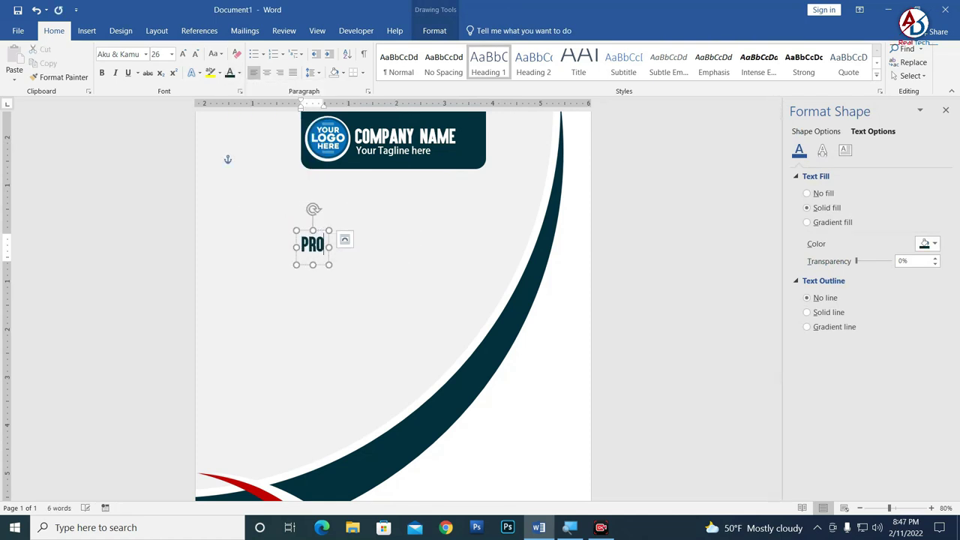
{"action": "type", "text": "JECT N"}
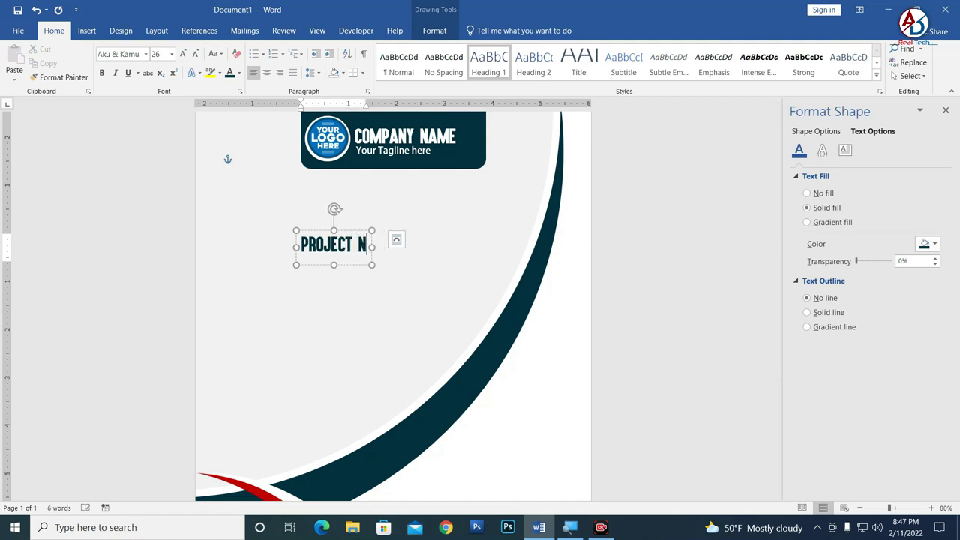
{"action": "type", "text": "AME HA"}
{"action": "type", "text": "RE"}
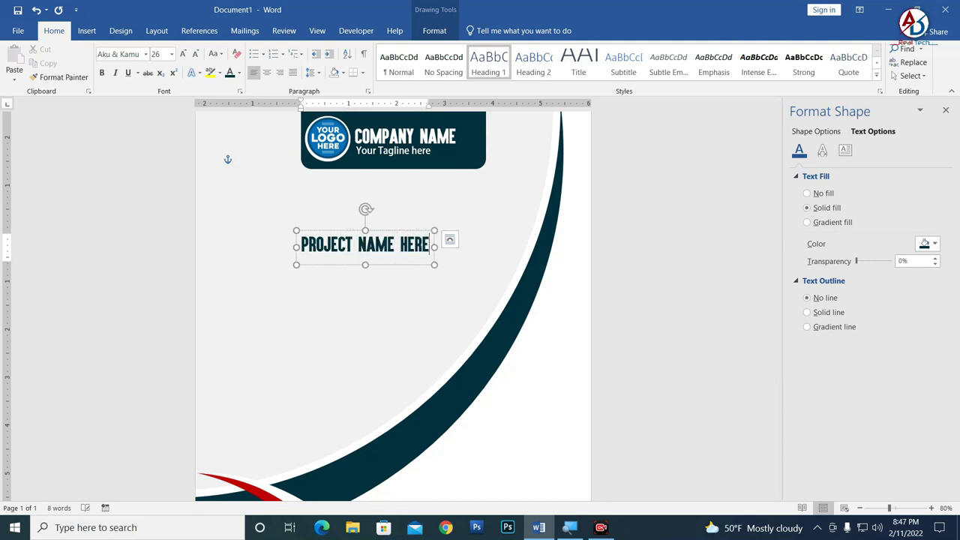
Step: Open the Font dialog's Advanced spacing settings for the title, then dismiss it
{"action": "right_click", "coordinate": [385, 231]}
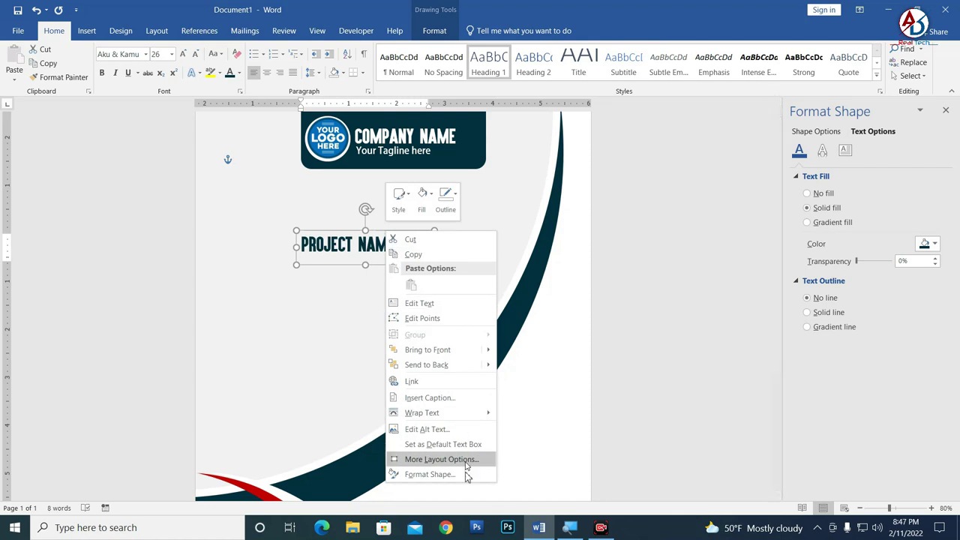
{"action": "left_click", "coordinate": [315, 245]}
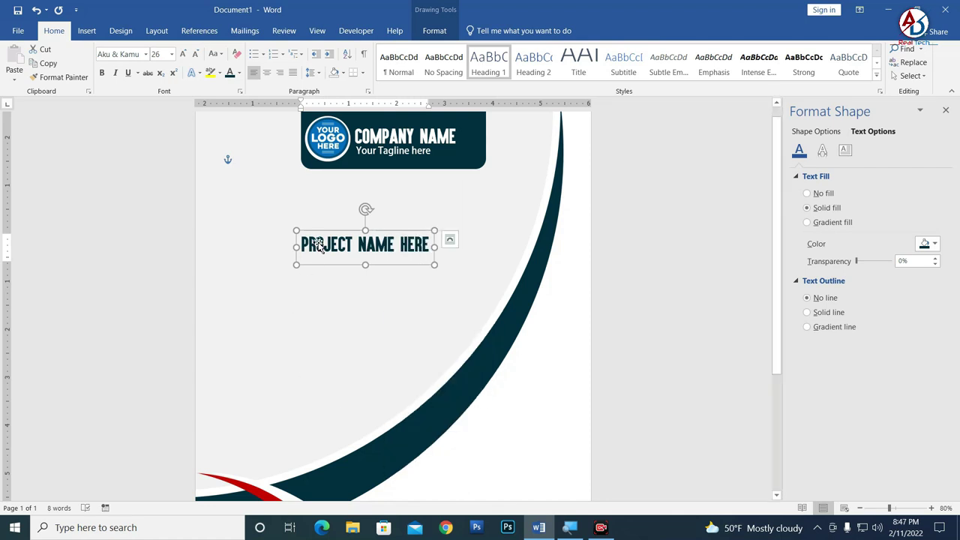
{"action": "left_click", "coordinate": [239, 91]}
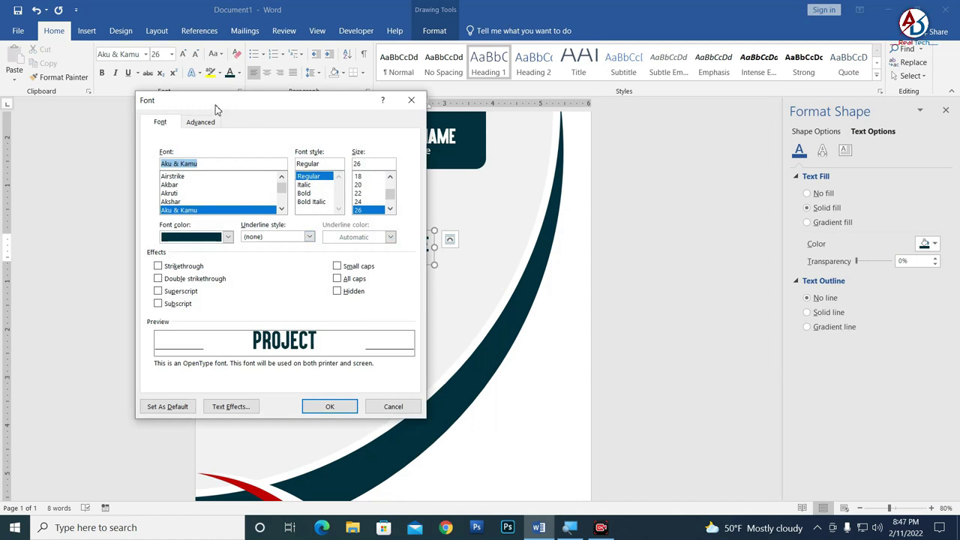
{"action": "left_click", "coordinate": [202, 122]}
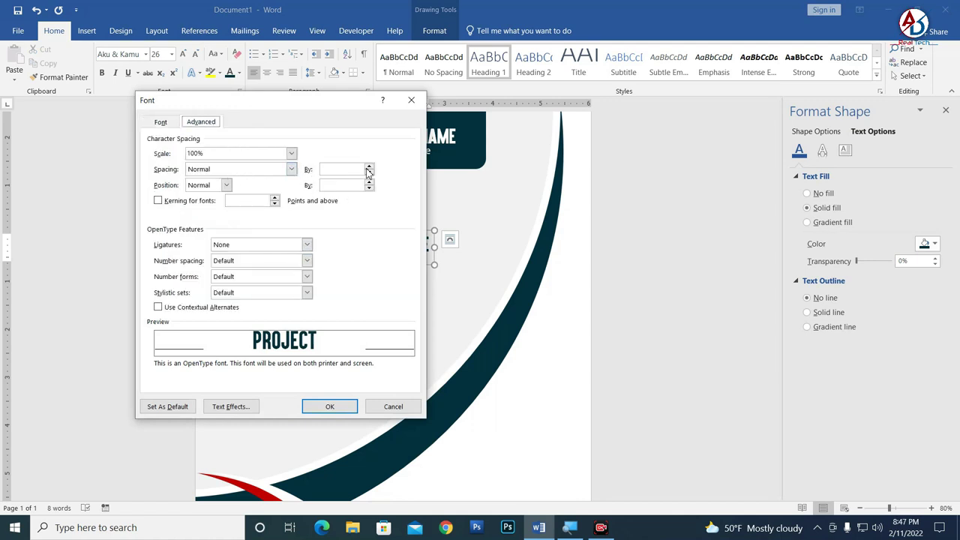
{"action": "left_click_drag", "start_coordinate": [319, 109], "coordinate": [643, 120]}
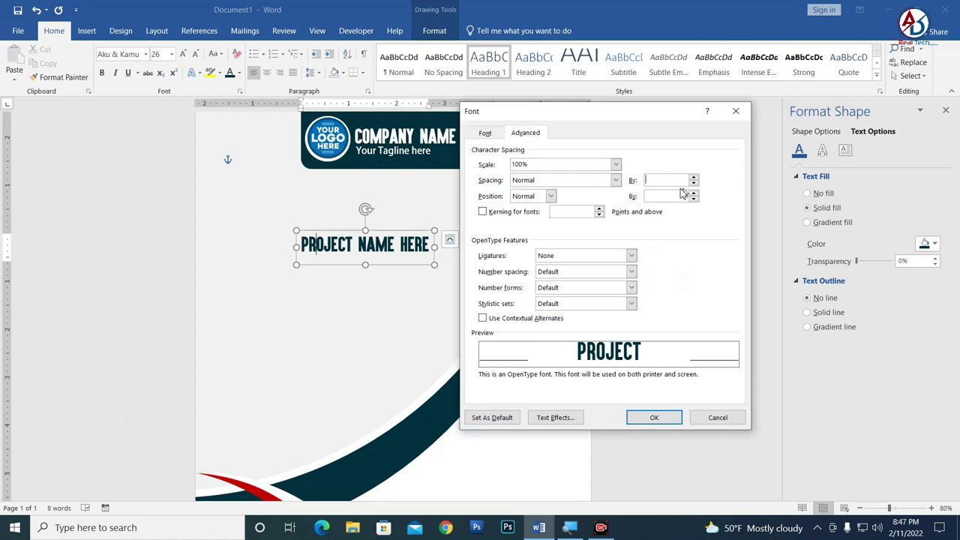
{"action": "key", "text": "Escape"}
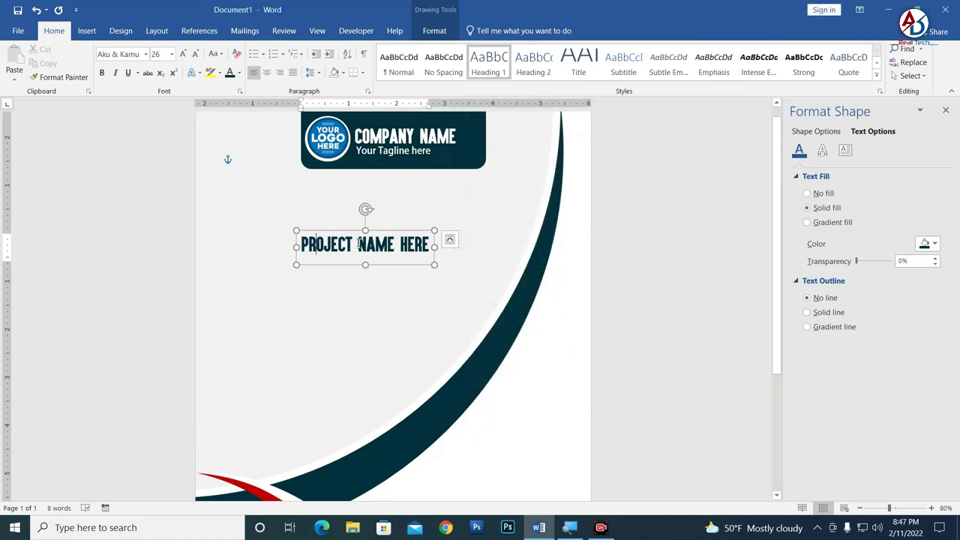
Step: Select the whole title and set its character spacing to Expanded by 1 pt
{"action": "triple_click", "coordinate": [359, 244]}
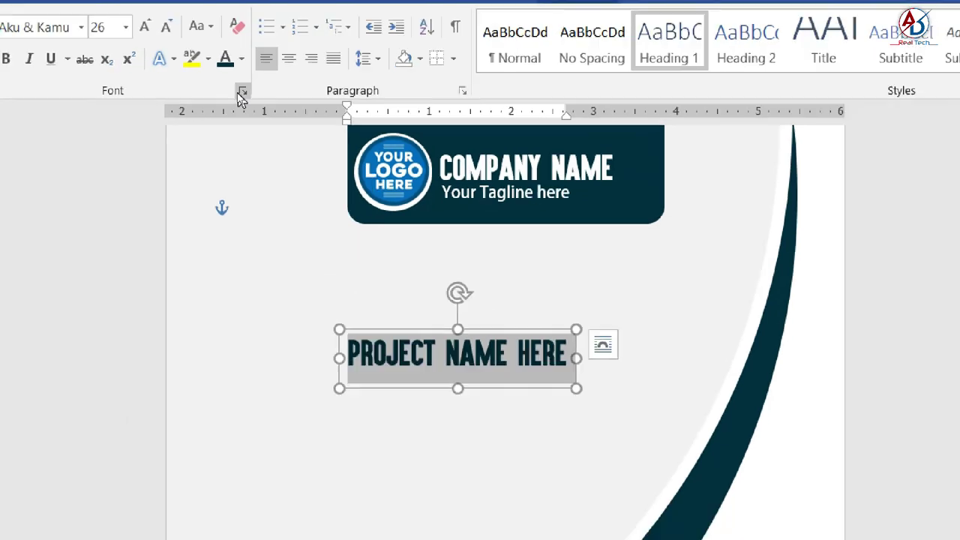
{"action": "left_click", "coordinate": [238, 92]}
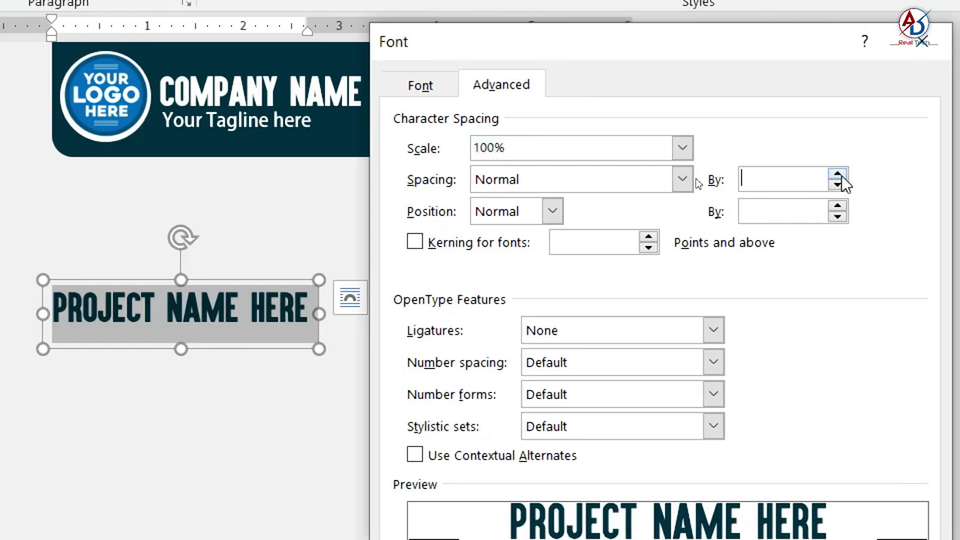
{"action": "left_click", "coordinate": [837, 174]}
{"action": "left_click", "coordinate": [837, 174]}
{"action": "left_click", "coordinate": [559, 268]}
{"action": "left_click", "coordinate": [559, 268]}
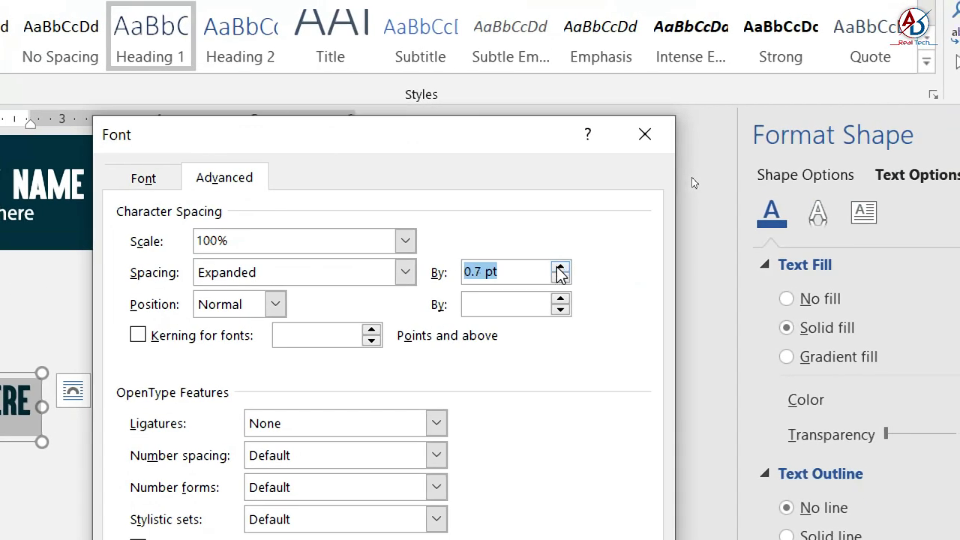
{"action": "left_click", "coordinate": [559, 268]}
{"action": "left_click", "coordinate": [560, 268]}
{"action": "left_click", "coordinate": [559, 277]}
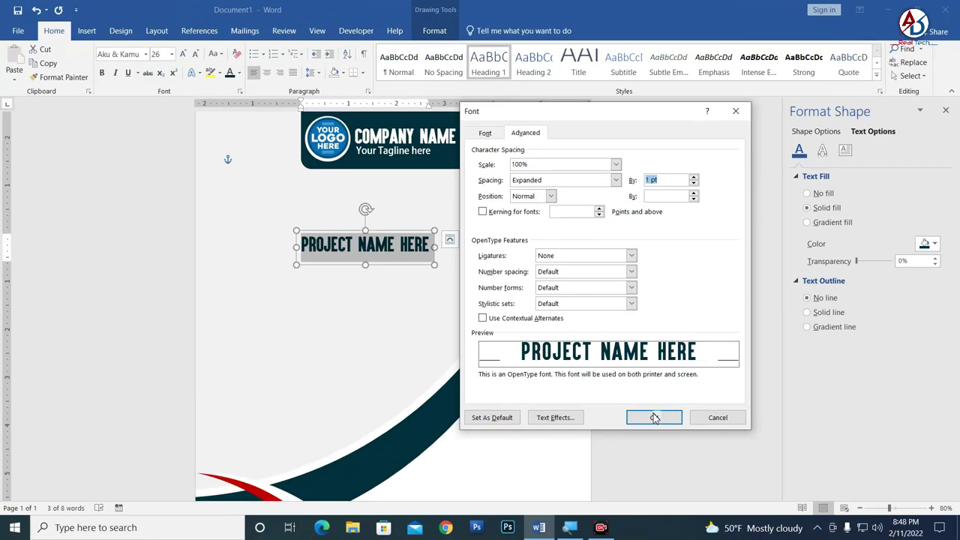
{"action": "left_click", "coordinate": [655, 415]}
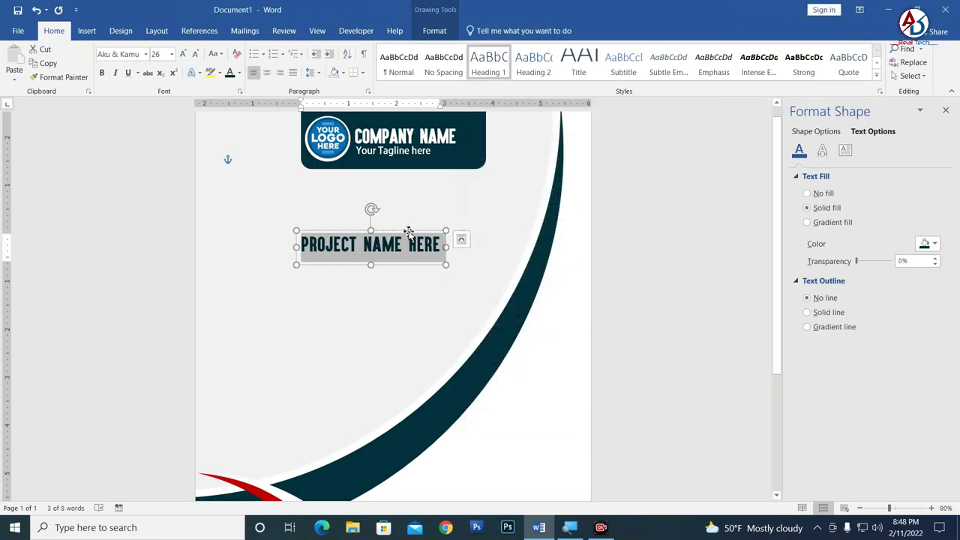
Step: Duplicate the PROJECT NAME HERE text box and change the copy's text to PROPOSAL
{"action": "mouse_move", "coordinate": [408, 231]}
{"action": "left_mouse_down"}
{"action": "mouse_move", "coordinate": [372, 256]}
{"action": "mouse_move", "coordinate": [384, 297]}
{"action": "left_mouse_up"}
{"action": "key", "text": "ctrl+d"}
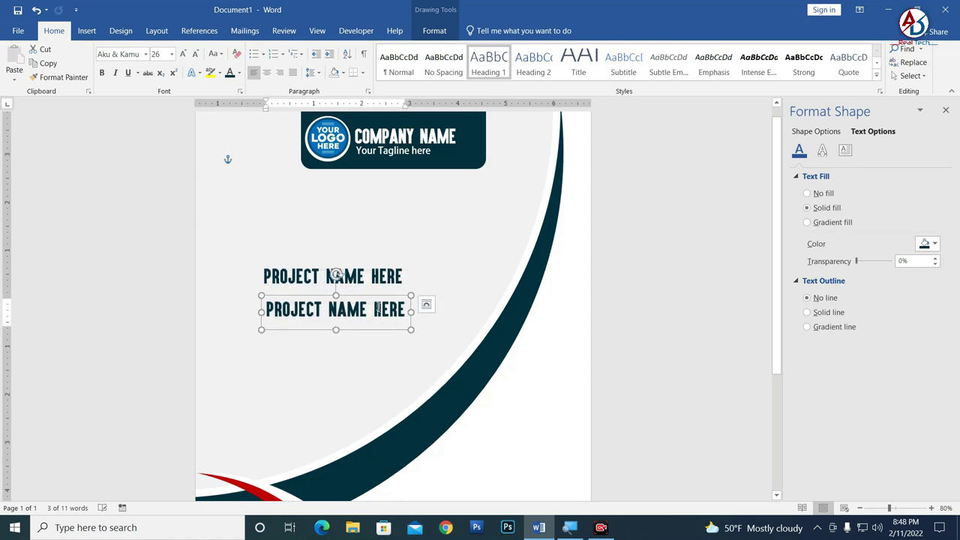
{"action": "triple_click", "coordinate": [390, 314]}
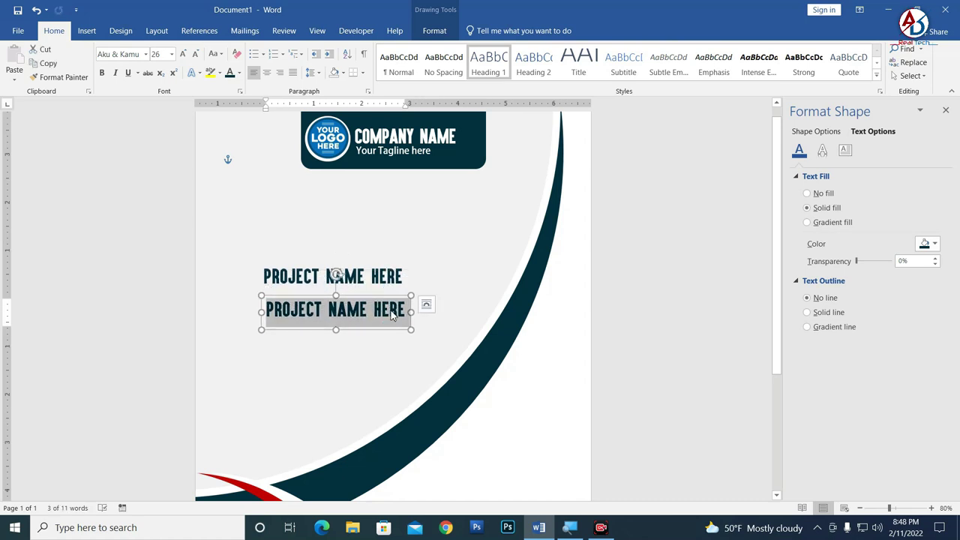
{"action": "type", "text": "PROS"}
{"action": "key", "text": "BackSpace"}
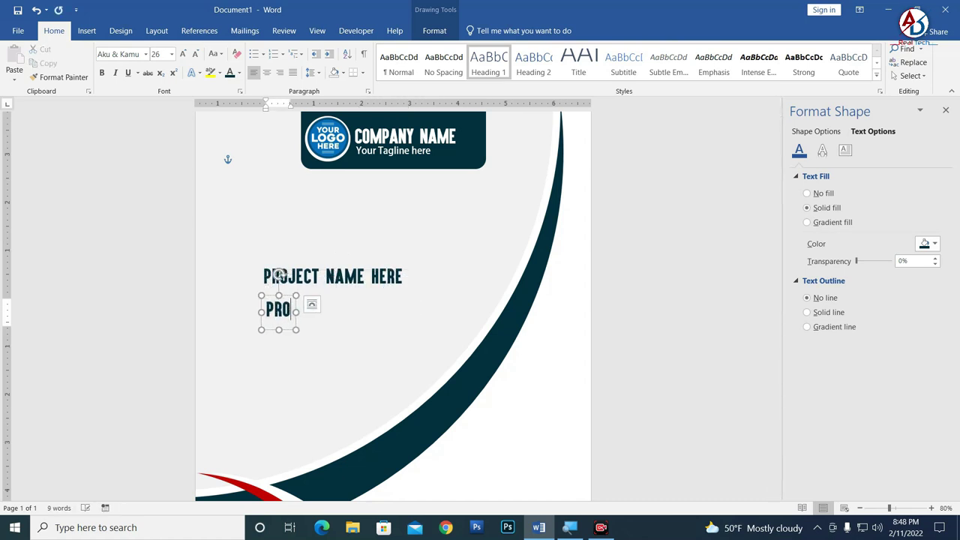
{"action": "type", "text": "POS"}
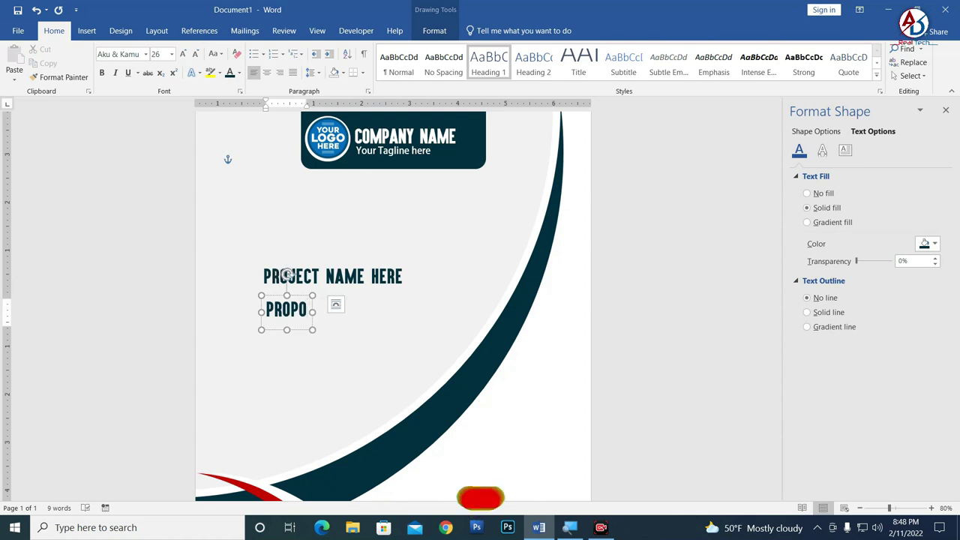
{"action": "type", "text": "AL"}
Step: Enlarge PROPOSAL to 80 pt and position it directly beneath PROJECT NAME HERE
{"action": "key", "text": "ctrl+a"}
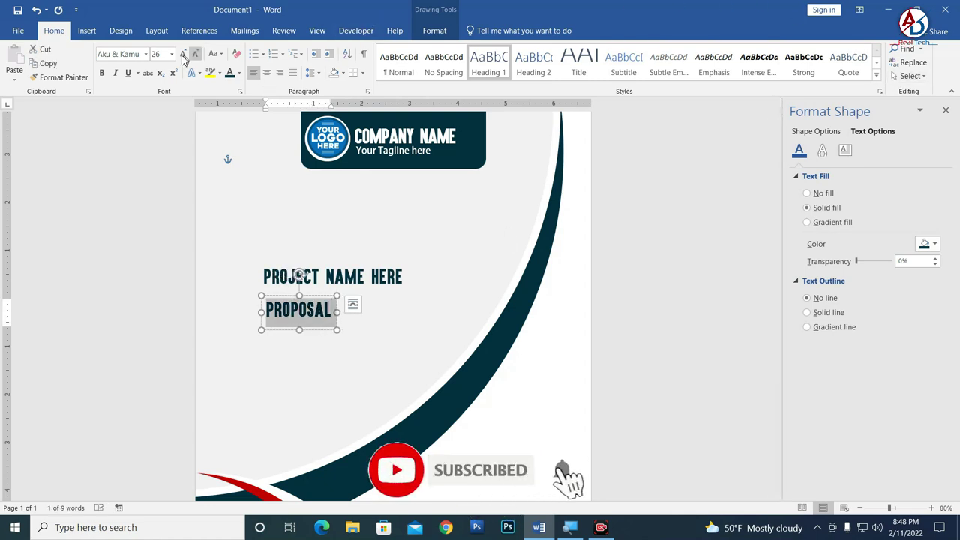
{"action": "left_click", "coordinate": [181, 54]}
{"action": "left_click", "coordinate": [182, 54]}
{"action": "left_click", "coordinate": [182, 54]}
{"action": "left_click", "coordinate": [182, 54]}
{"action": "left_click", "coordinate": [181, 54]}
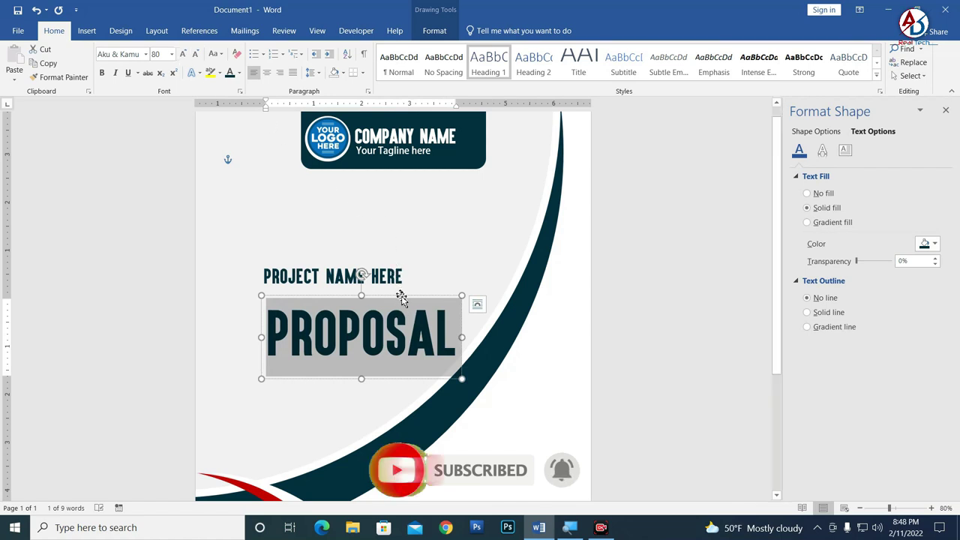
{"action": "left_click_drag", "start_coordinate": [402, 296], "coordinate": [395, 277]}
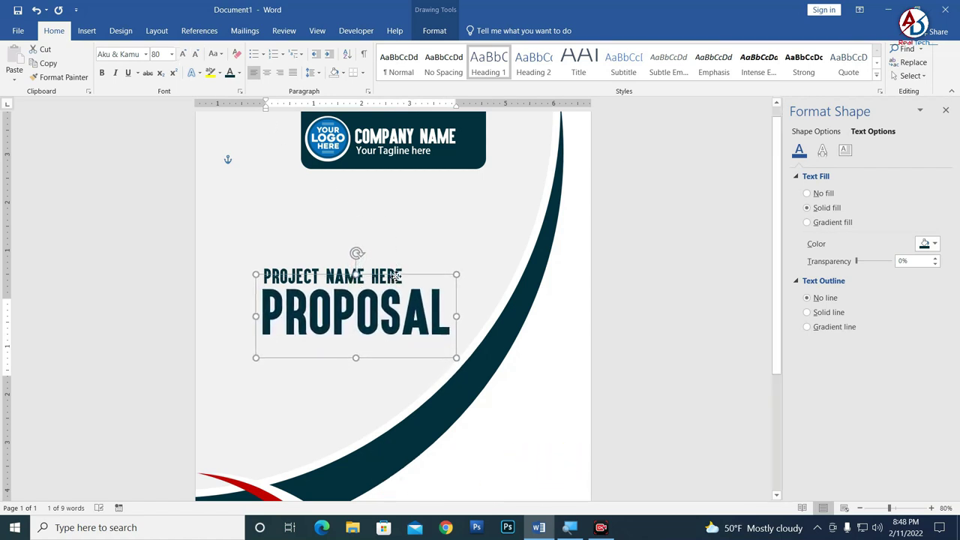
{"action": "left_click", "coordinate": [624, 337]}
{"action": "scroll", "coordinate": [592, 335], "scroll_direction": "down", "scroll_amount": 6, "text": "ctrl"}
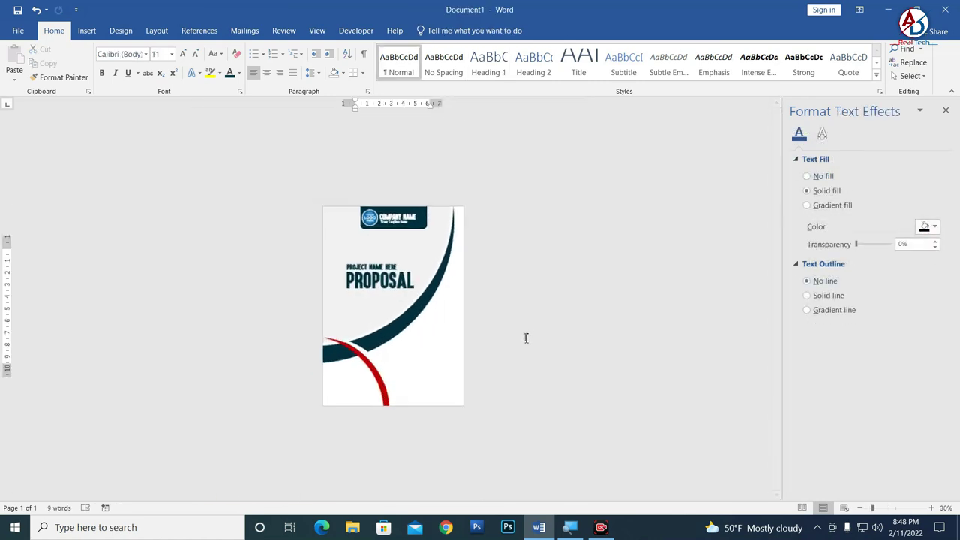
{"action": "scroll", "coordinate": [450, 335], "scroll_direction": "up", "scroll_amount": 6, "text": "ctrl"}
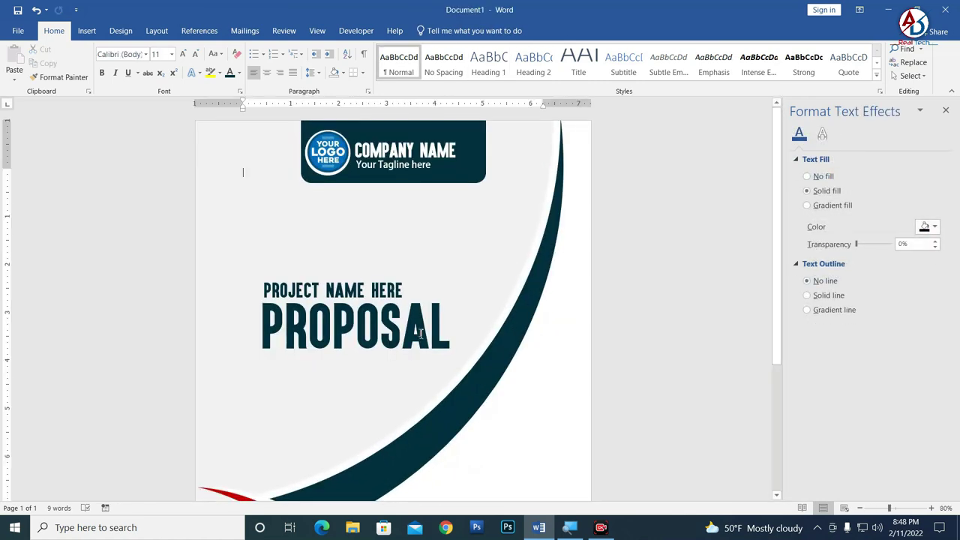
{"action": "left_click", "coordinate": [356, 316]}
{"action": "left_click", "coordinate": [384, 289]}
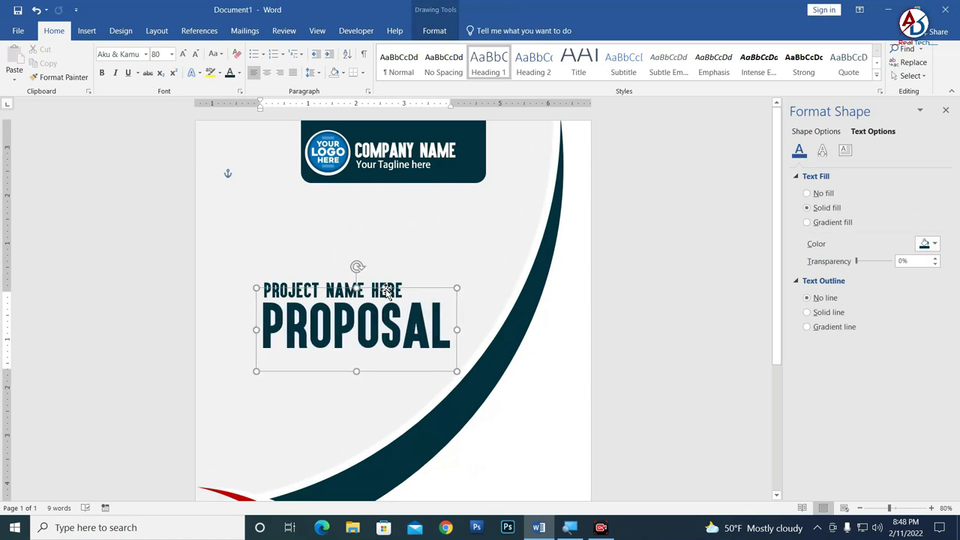
{"action": "left_click", "coordinate": [613, 360]}
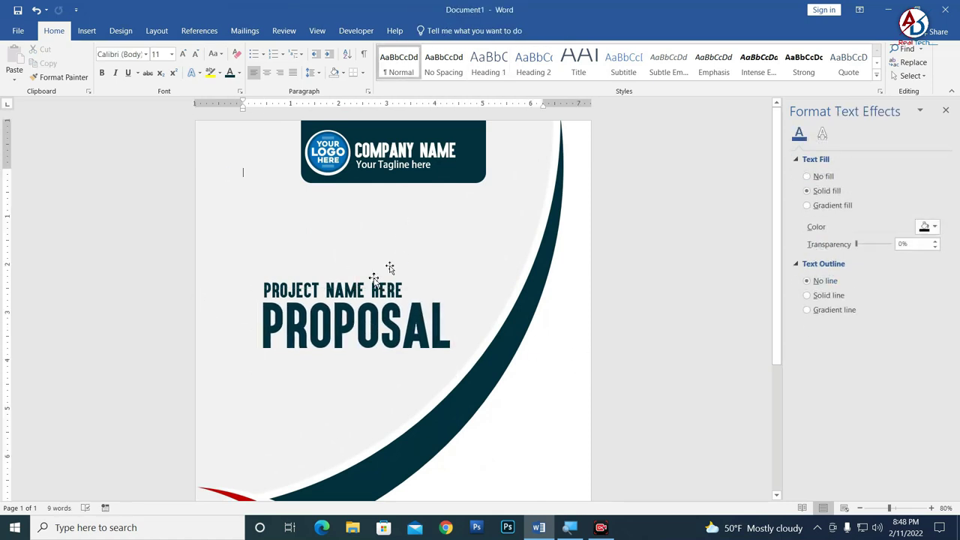
{"action": "left_click", "coordinate": [86, 31]}
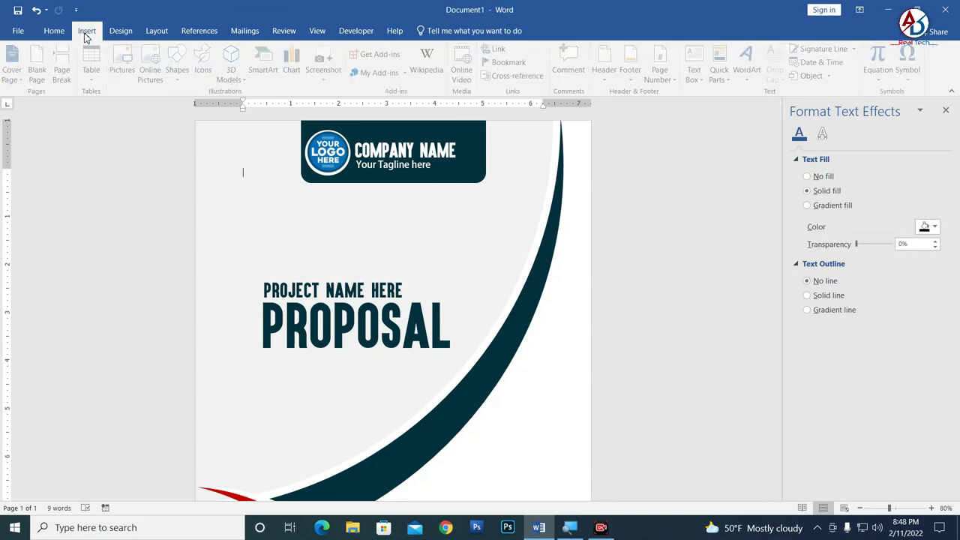
Step: Draw a red rectangle with no outline and move it to the left page edge
{"action": "left_click", "coordinate": [173, 81]}
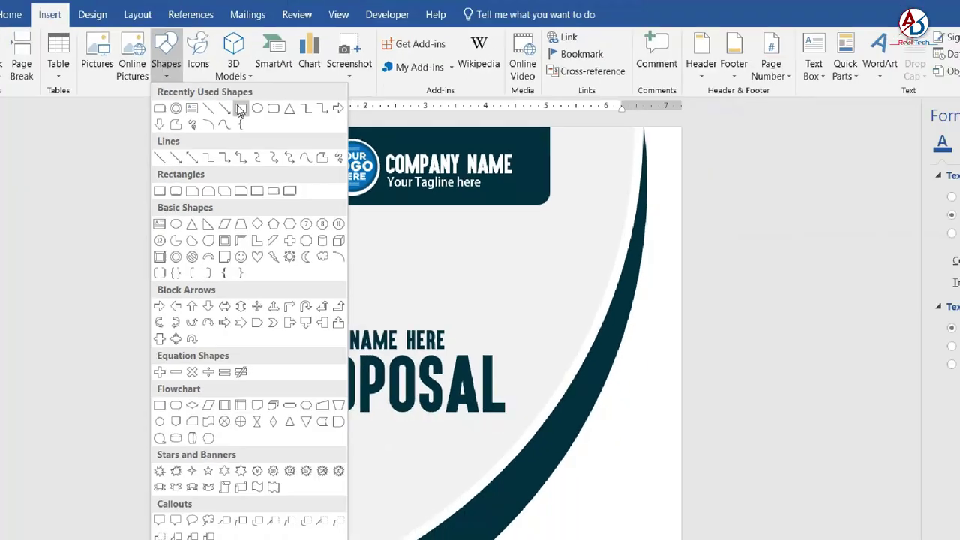
{"action": "left_click", "coordinate": [238, 106]}
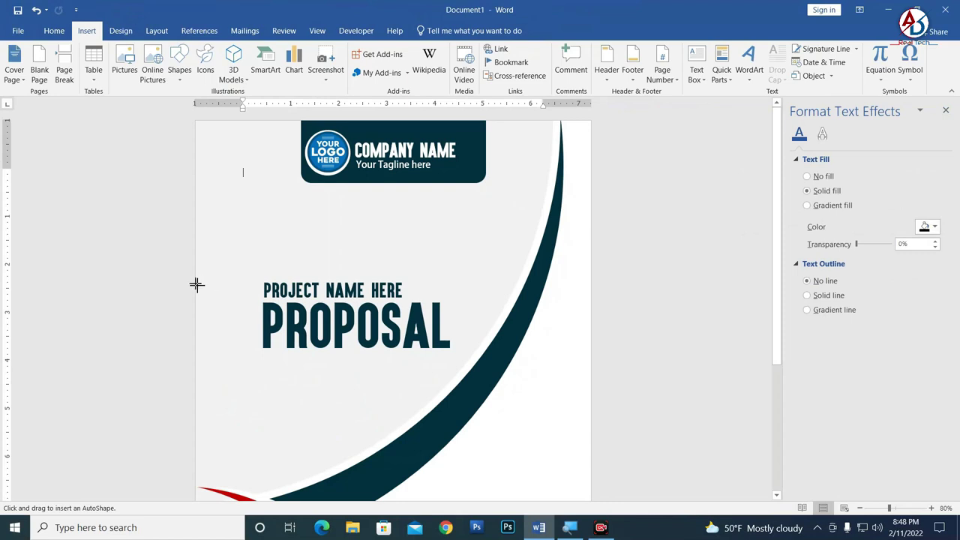
{"action": "left_click_drag", "start_coordinate": [199, 284], "coordinate": [280, 299]}
{"action": "left_click", "coordinate": [304, 49]}
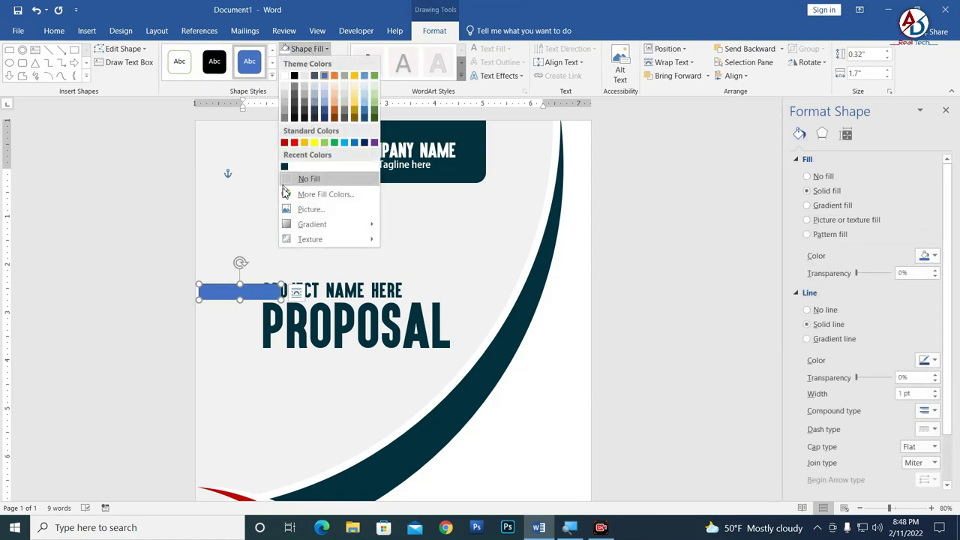
{"action": "left_click", "coordinate": [284, 143]}
{"action": "left_click", "coordinate": [313, 62]}
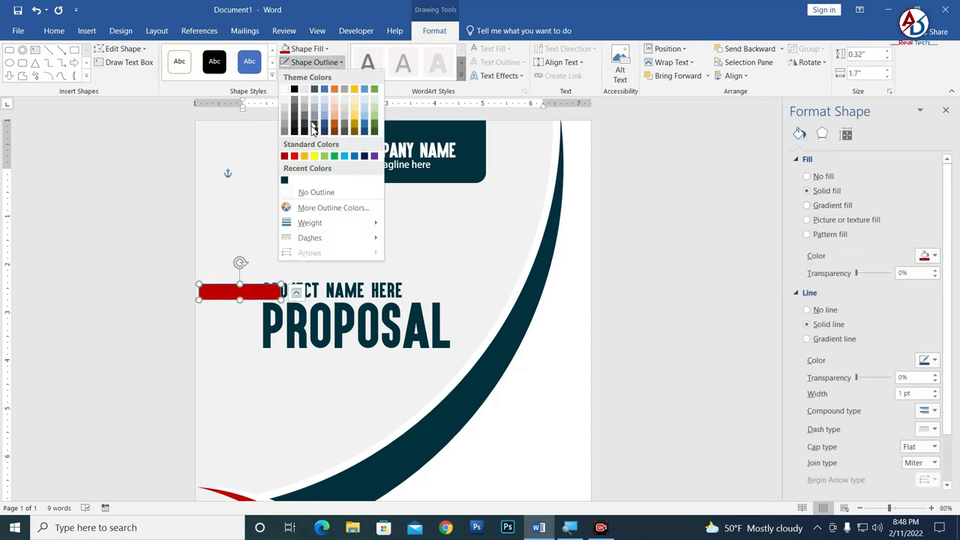
{"action": "left_click", "coordinate": [316, 192]}
{"action": "left_click_drag", "start_coordinate": [252, 294], "coordinate": [221, 294]}
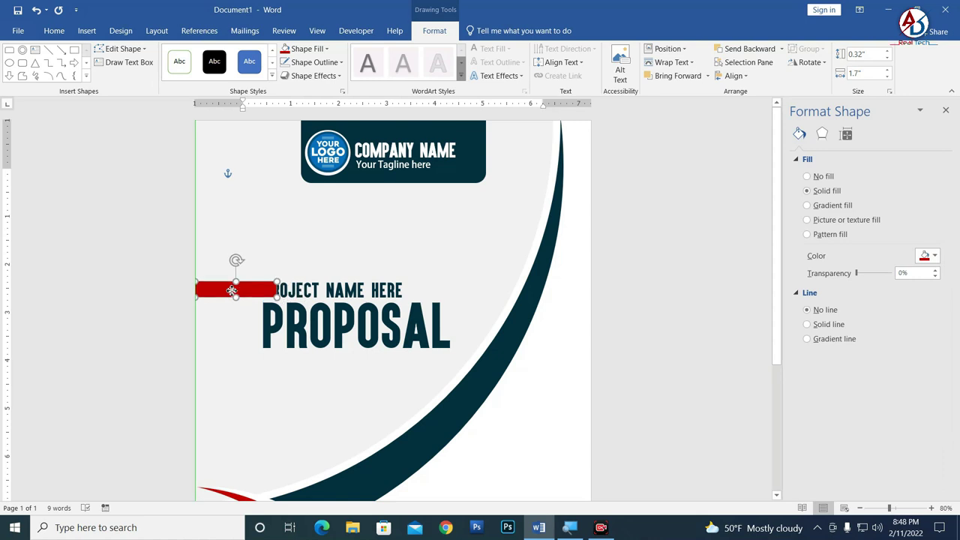
Step: Widen the red bar so it reaches the PROJECT NAME HERE text
{"action": "scroll", "coordinate": [298, 358], "scroll_direction": "up", "scroll_amount": 1, "text": "ctrl"}
{"action": "scroll", "coordinate": [298, 357], "scroll_direction": "up", "scroll_amount": 8, "text": "ctrl"}
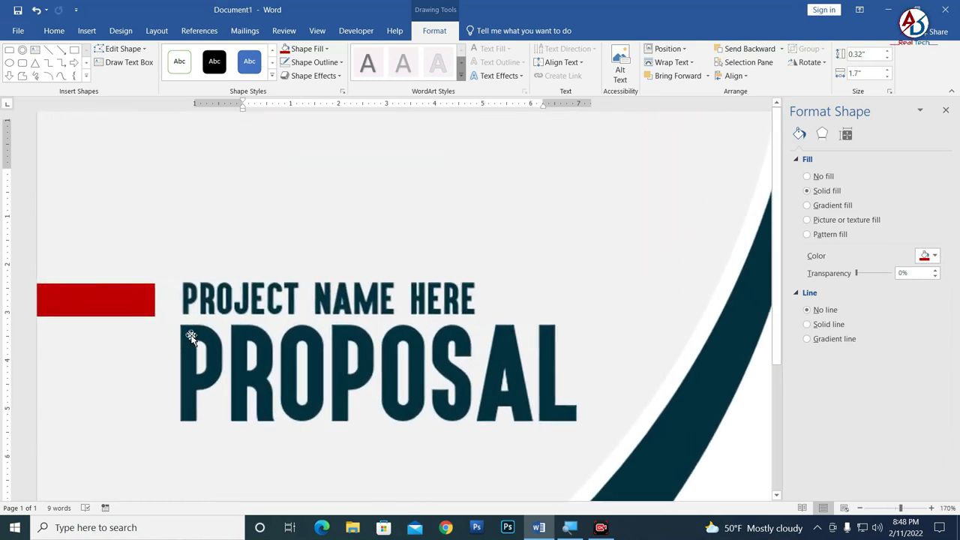
{"action": "left_click", "coordinate": [133, 304]}
{"action": "left_click_drag", "start_coordinate": [171, 299], "coordinate": [177, 299]}
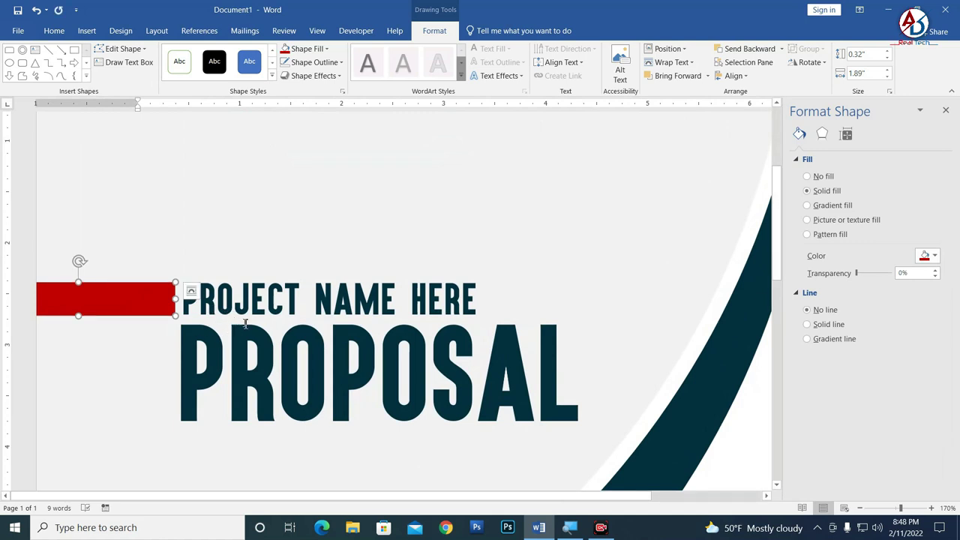
{"action": "scroll", "coordinate": [244, 323], "scroll_direction": "down", "scroll_amount": 6, "text": "ctrl"}
{"action": "left_click_drag", "start_coordinate": [167, 306], "coordinate": [177, 309]}
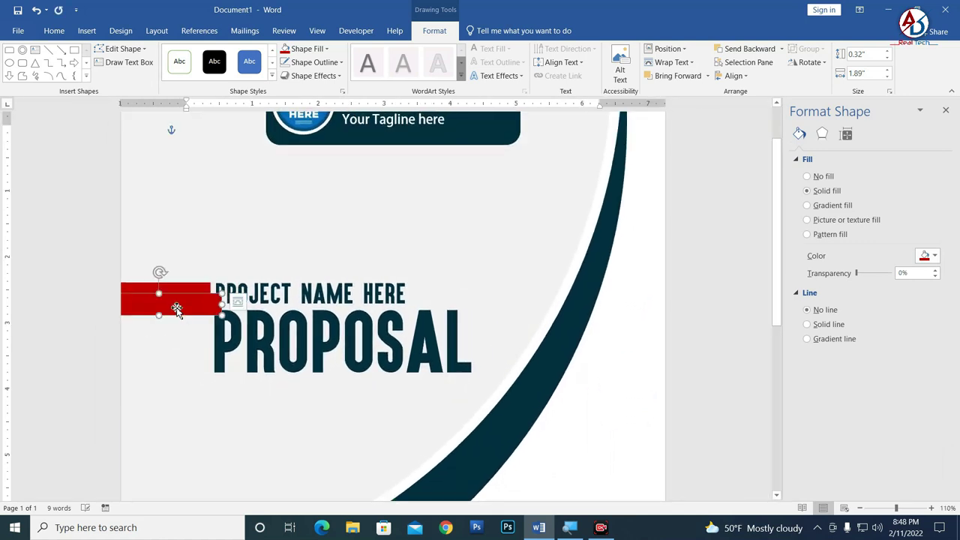
{"action": "left_click", "coordinate": [237, 301]}
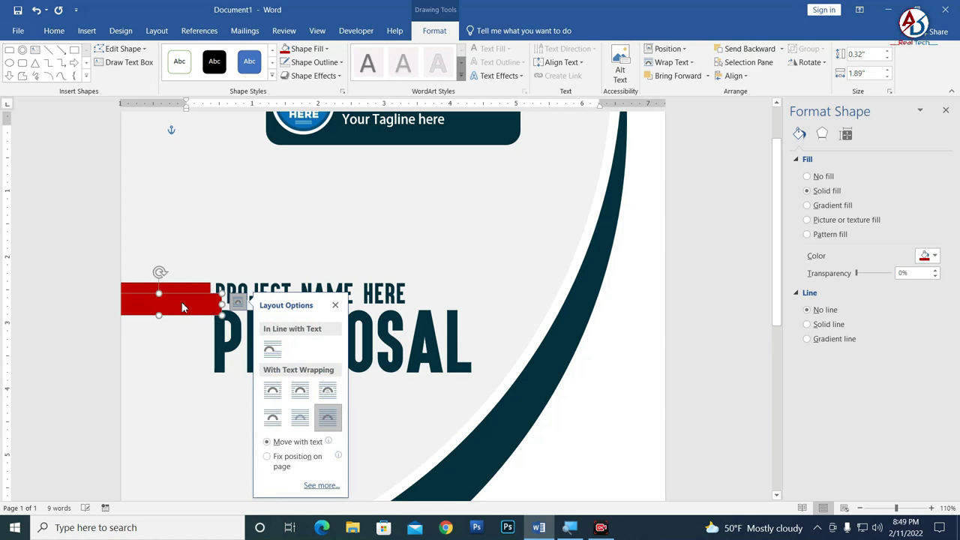
{"action": "left_click", "coordinate": [334, 308]}
{"action": "left_click", "coordinate": [138, 322]}
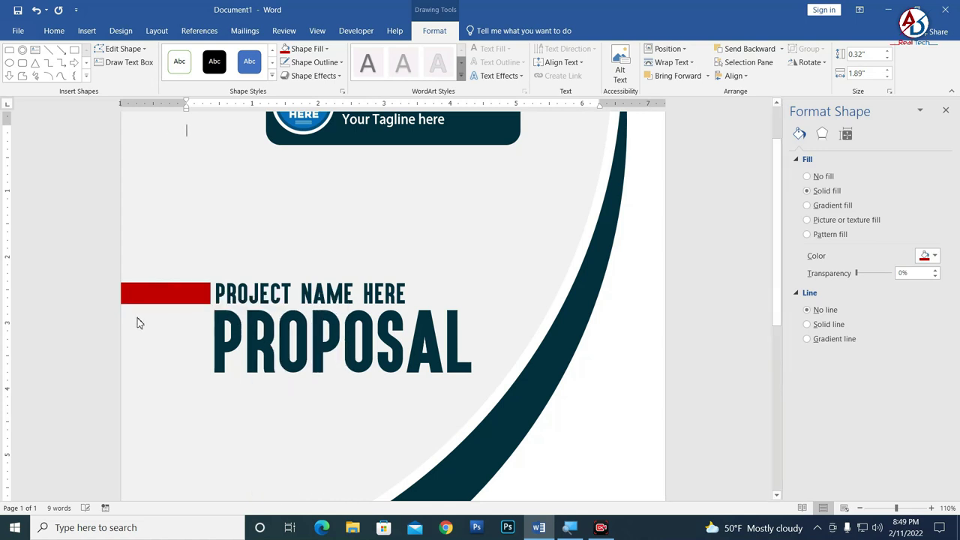
{"action": "left_click", "coordinate": [171, 291]}
Step: Copy the red bar to after PROJECT NAME HERE and shrink the copy into a small square
{"action": "left_click_drag", "start_coordinate": [180, 298], "coordinate": [490, 312], "text": "ctrl"}
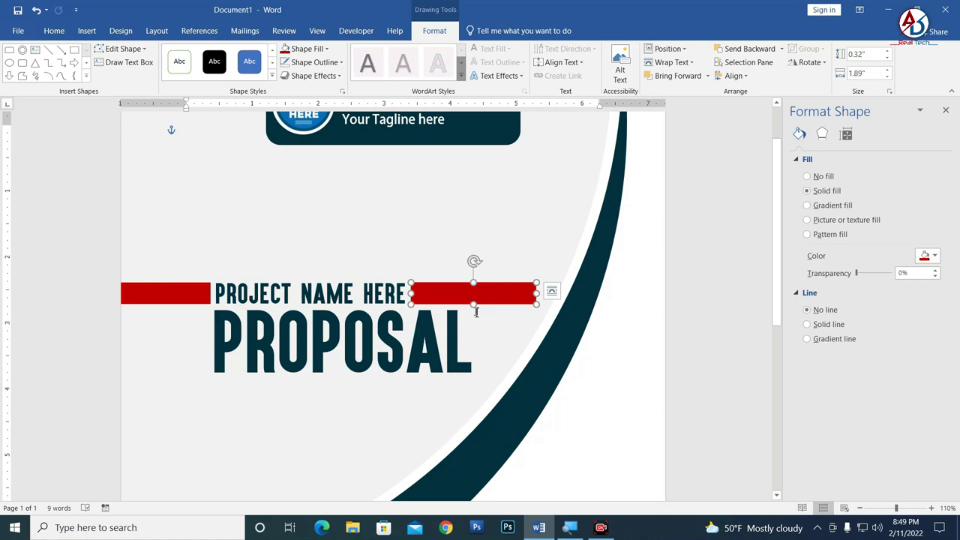
{"action": "left_click_drag", "start_coordinate": [537, 294], "coordinate": [429, 298]}
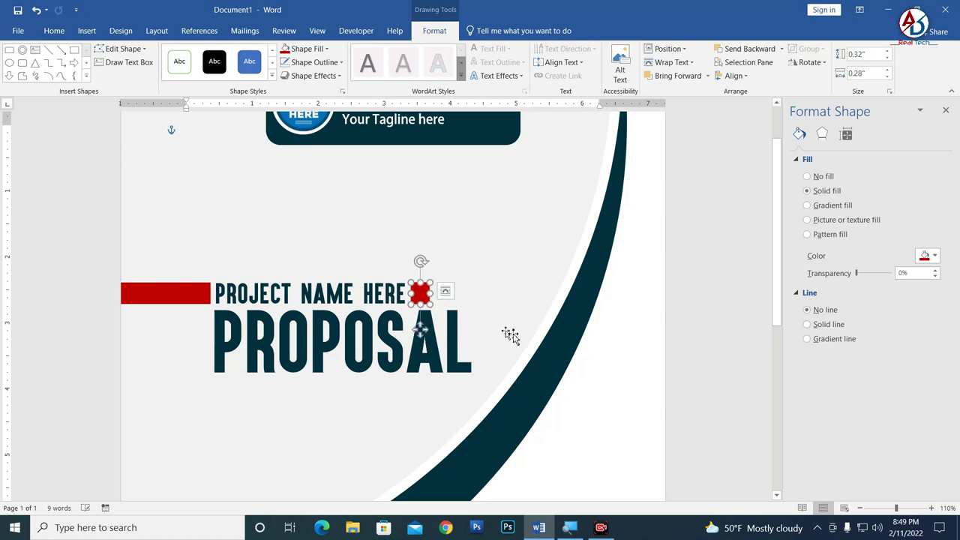
{"action": "left_click", "coordinate": [697, 347]}
Step: Duplicate the banner's tagline box, move the copy below PROPOSAL, and make its text dark
{"action": "scroll", "coordinate": [521, 390], "scroll_direction": "down", "scroll_amount": 7}
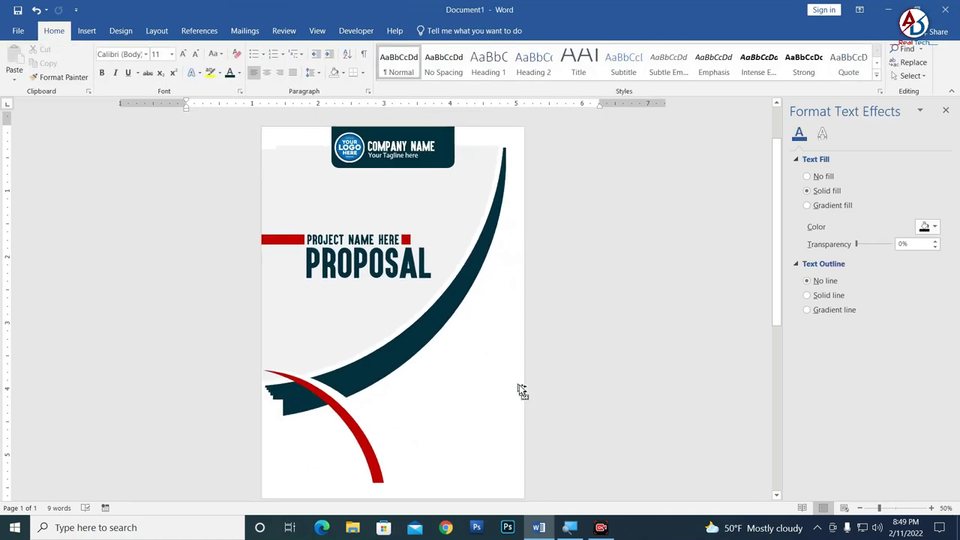
{"action": "scroll", "coordinate": [457, 394], "scroll_direction": "up", "scroll_amount": 5}
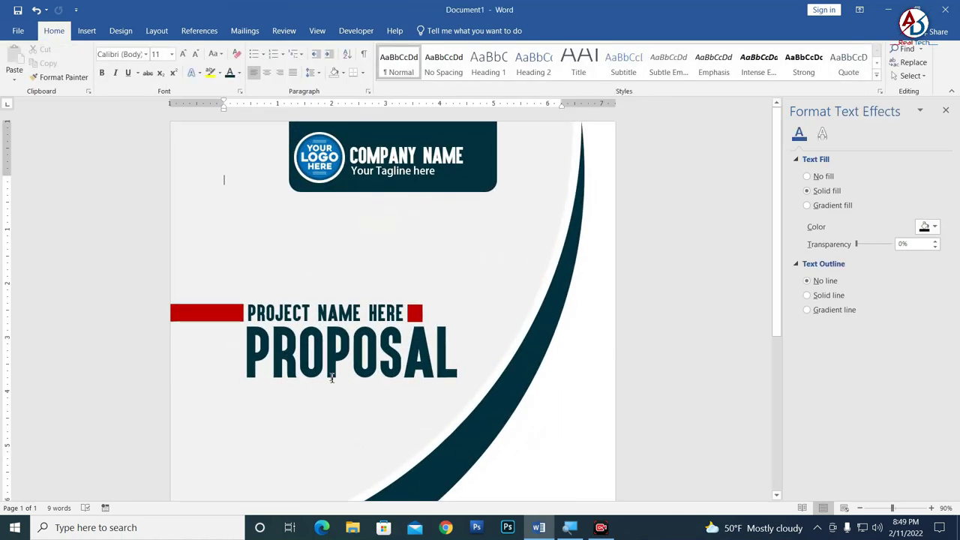
{"action": "left_click", "coordinate": [367, 172]}
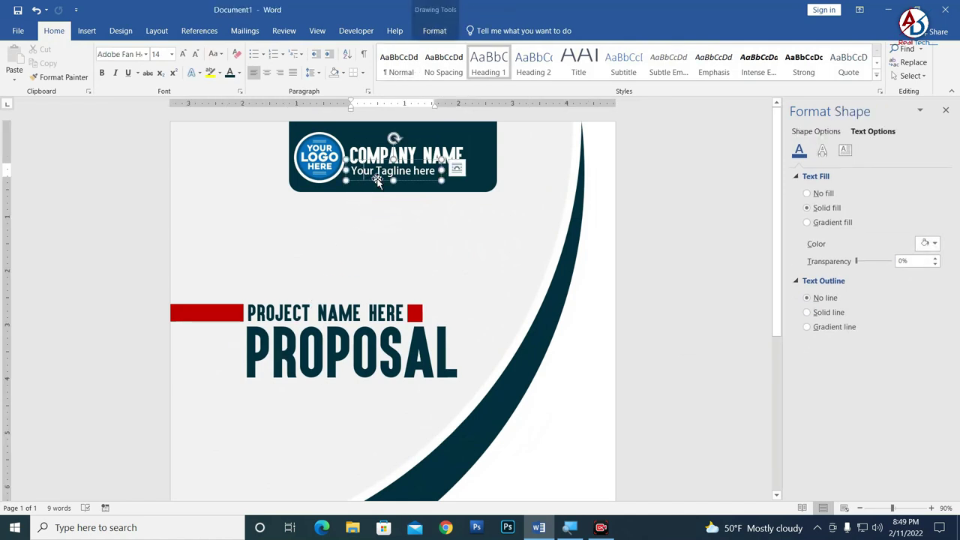
{"action": "key", "text": "ctrl+d"}
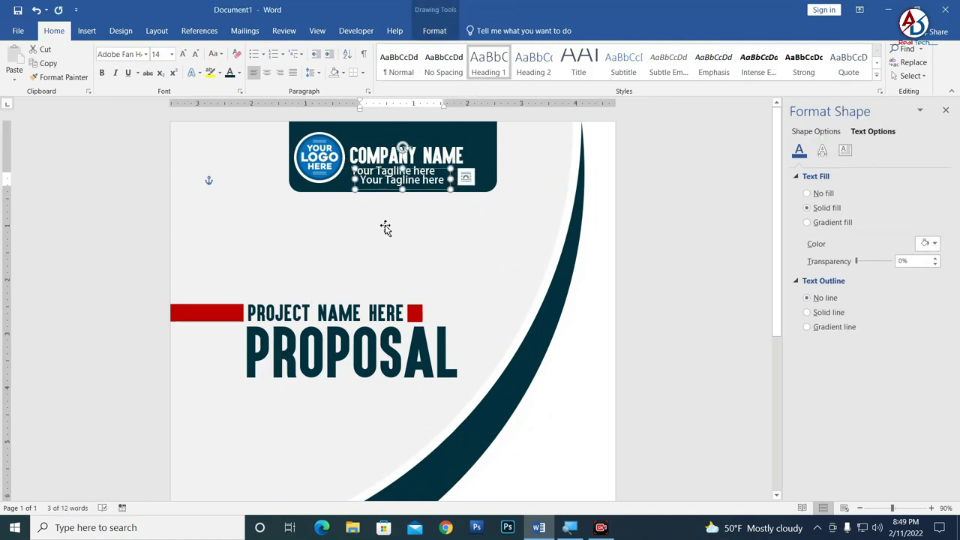
{"action": "left_click_drag", "start_coordinate": [381, 193], "coordinate": [316, 407]}
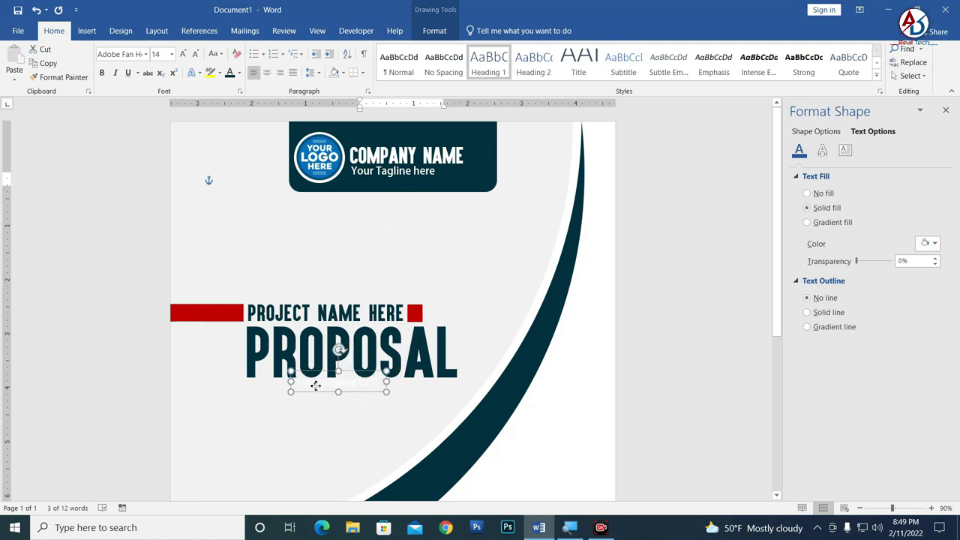
{"action": "left_click", "coordinate": [319, 400]}
{"action": "key", "text": "ctrl+a"}
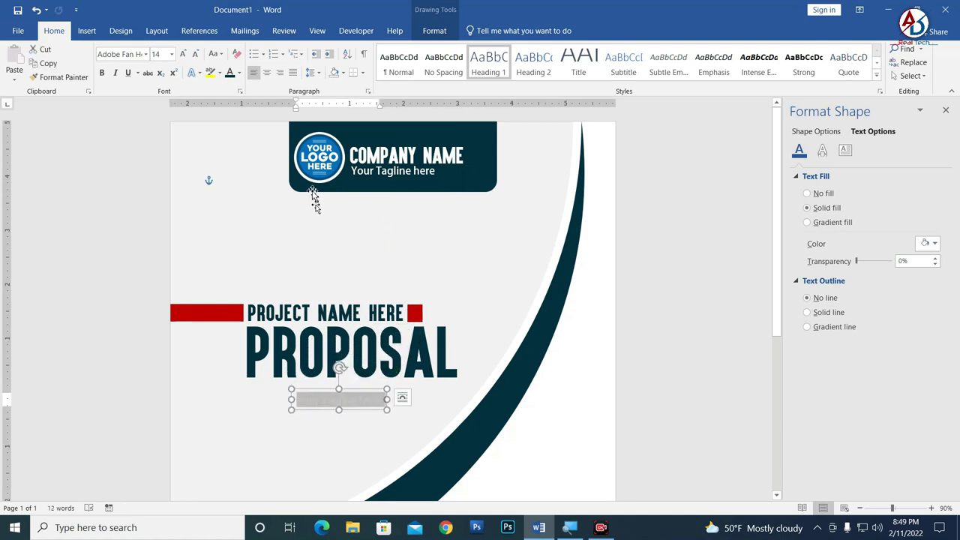
{"action": "left_click", "coordinate": [230, 73]}
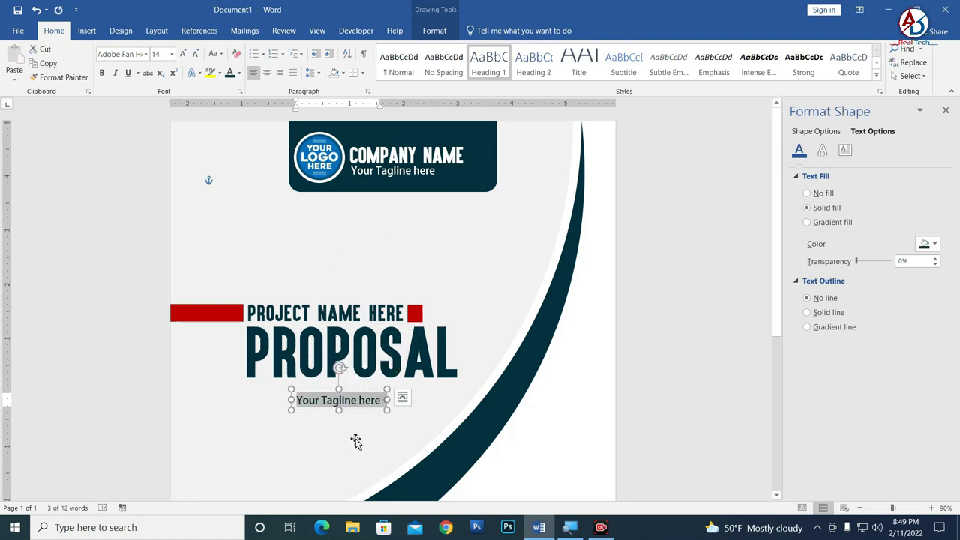
Step: Make the copy read March 20, 2022 at 14 pt, tucked under PROPOSAL
{"action": "type", "text": "March"}
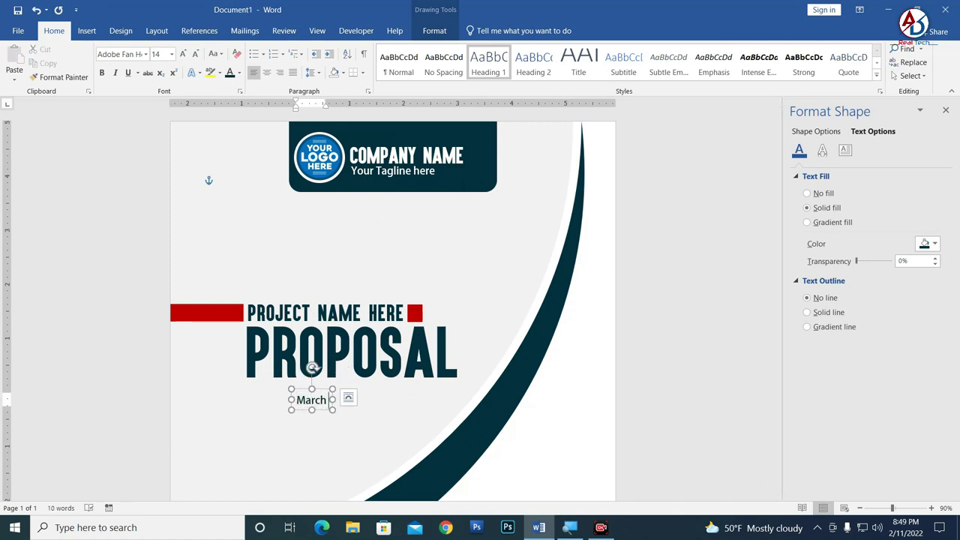
{"action": "type", "text": " 20,"}
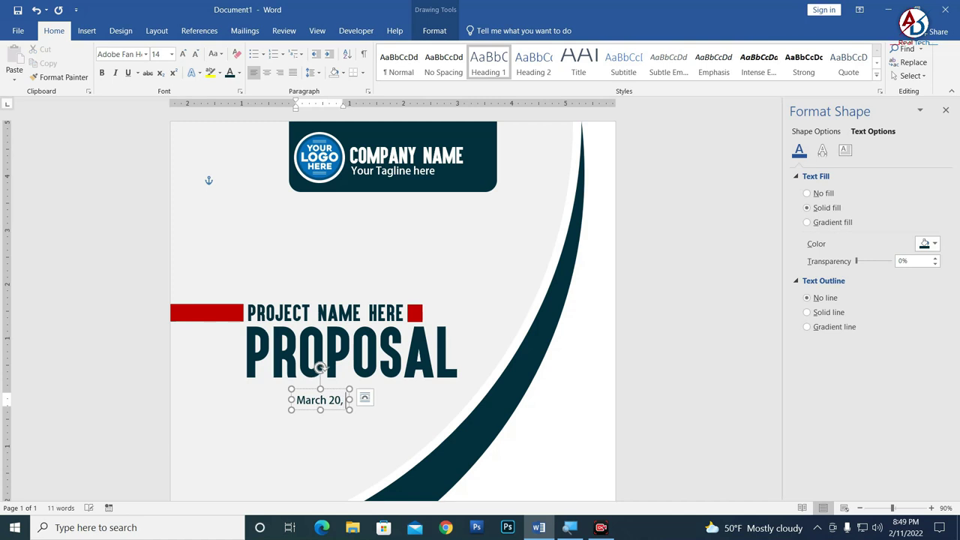
{"action": "type", "text": " 2021"}
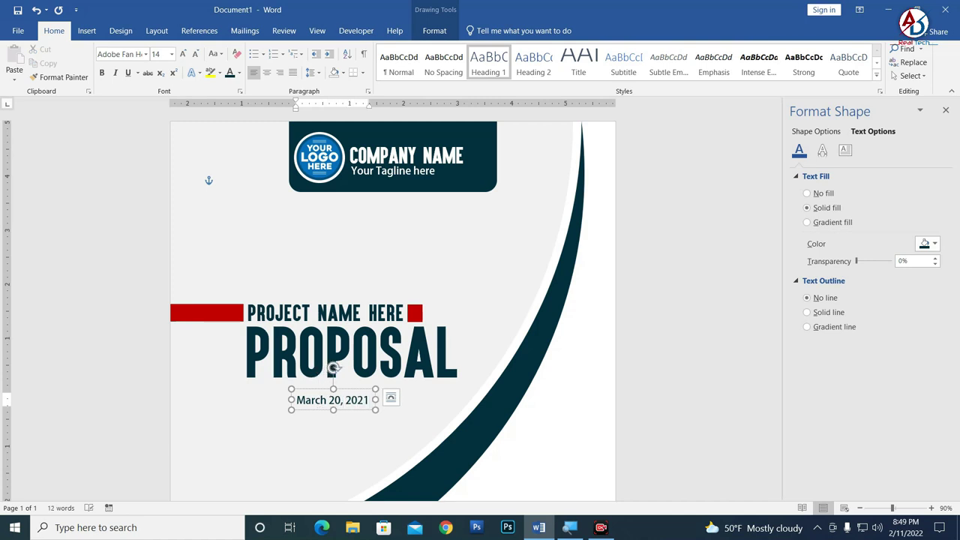
{"action": "key", "text": "BackSpace"}
{"action": "type", "text": "2"}
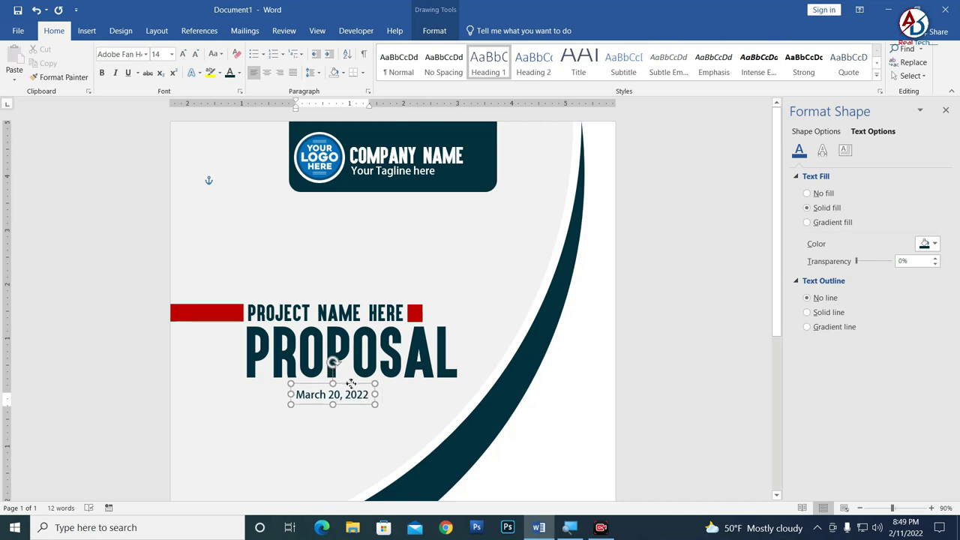
{"action": "left_click_drag", "start_coordinate": [352, 389], "coordinate": [352, 381]}
{"action": "left_click", "coordinate": [183, 54]}
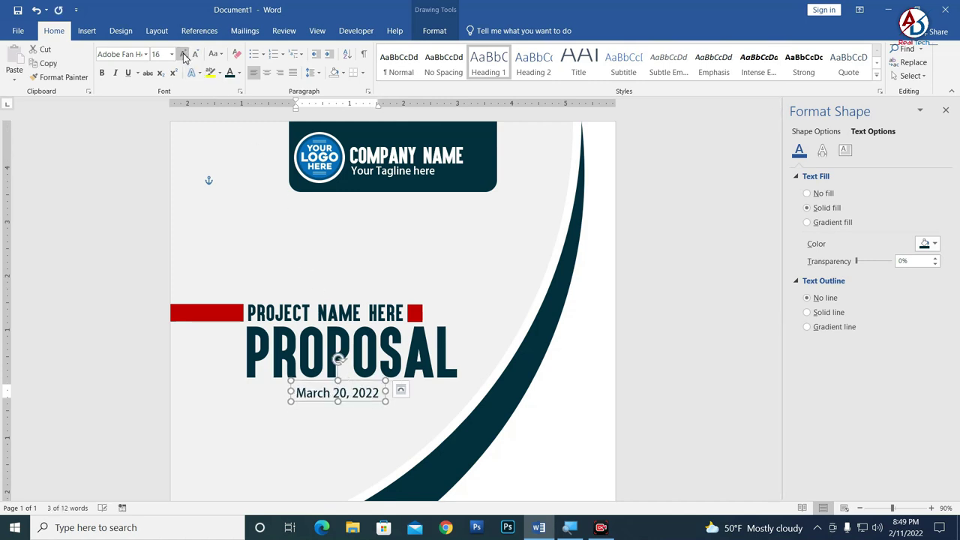
{"action": "left_click", "coordinate": [195, 53]}
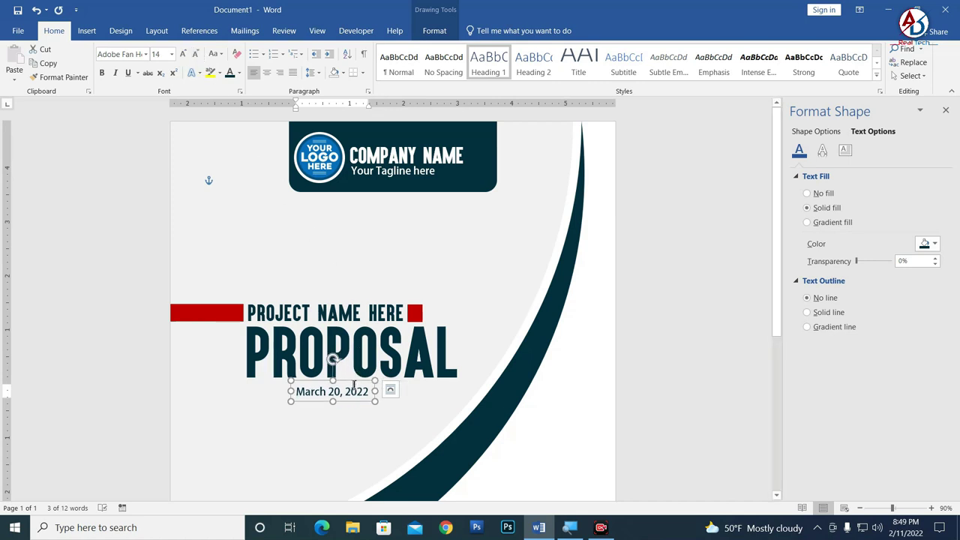
{"action": "left_click_drag", "start_coordinate": [351, 384], "coordinate": [353, 382]}
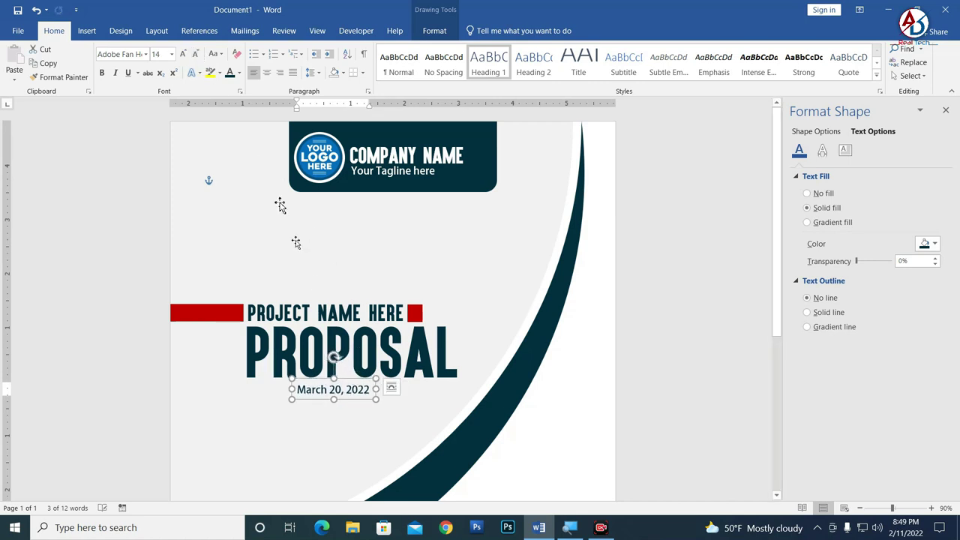
{"action": "left_click", "coordinate": [238, 73]}
{"action": "left_click", "coordinate": [253, 107]}
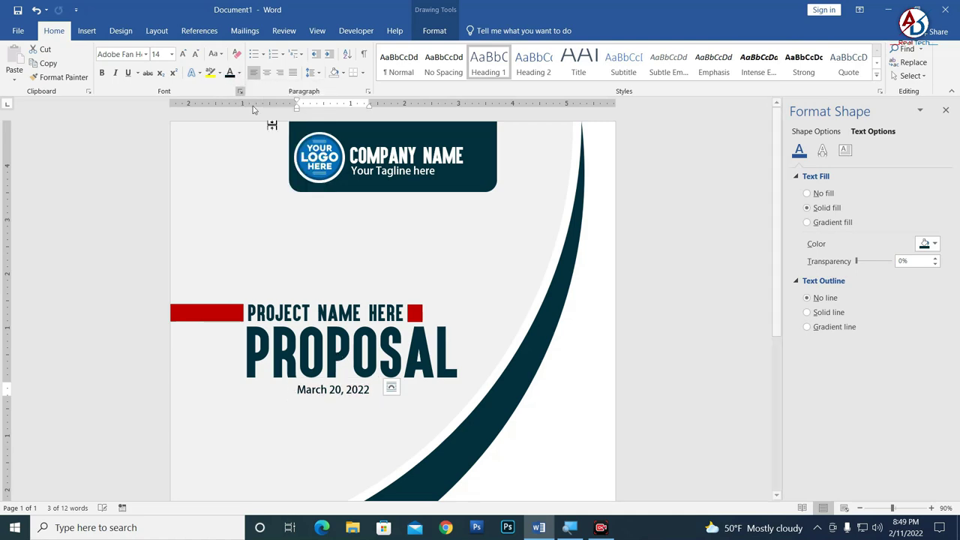
{"action": "left_click", "coordinate": [644, 333]}
{"action": "scroll", "coordinate": [542, 382], "scroll_direction": "down", "scroll_amount": 2, "text": "ctrl"}
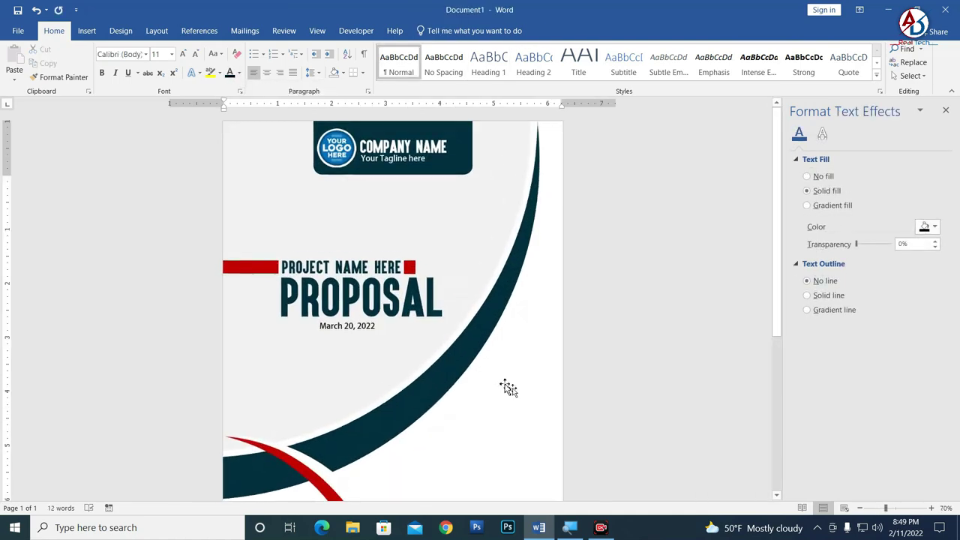
Step: Copy the date box to the page's bottom-left and start retyping its text as 'Prepard By'
{"action": "scroll", "coordinate": [429, 375], "scroll_direction": "down", "scroll_amount": 2, "text": "ctrl"}
{"action": "scroll", "coordinate": [435, 389], "scroll_direction": "up", "scroll_amount": 1, "text": "ctrl"}
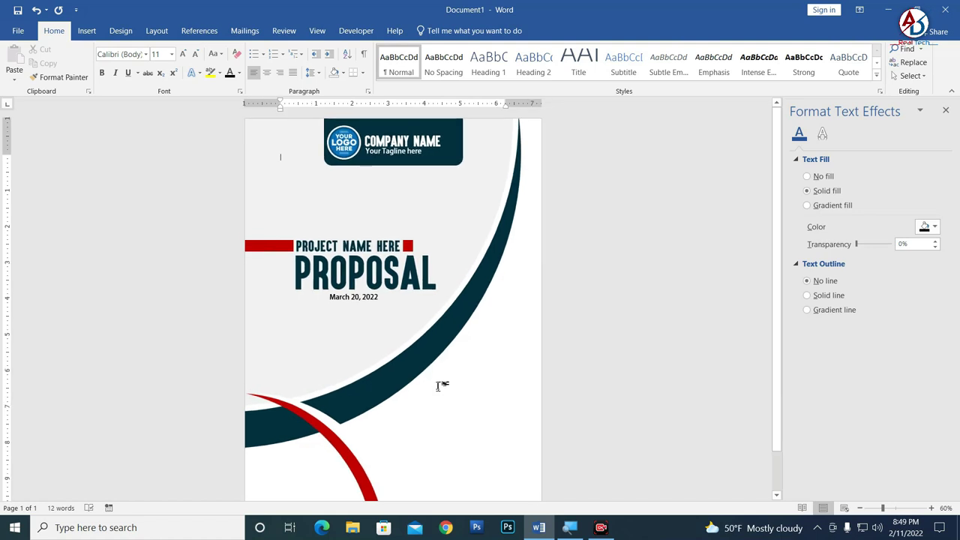
{"action": "scroll", "coordinate": [296, 456], "scroll_direction": "down", "scroll_amount": 2}
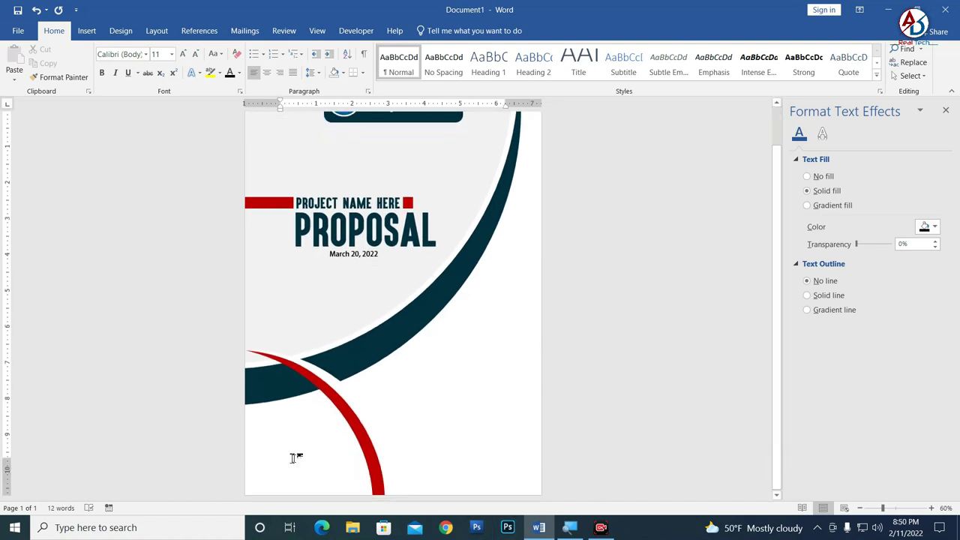
{"action": "left_click", "coordinate": [351, 253]}
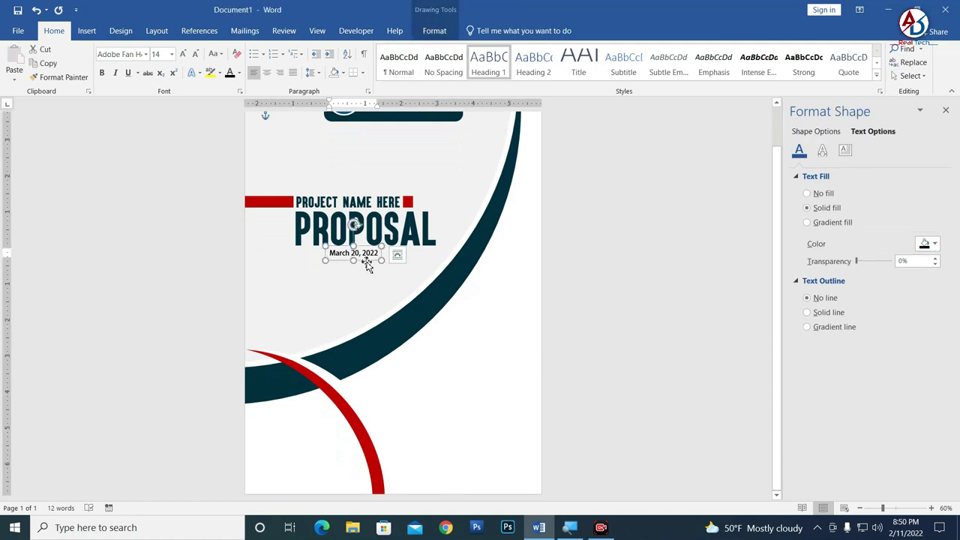
{"action": "left_click_drag", "start_coordinate": [368, 267], "coordinate": [311, 450]}
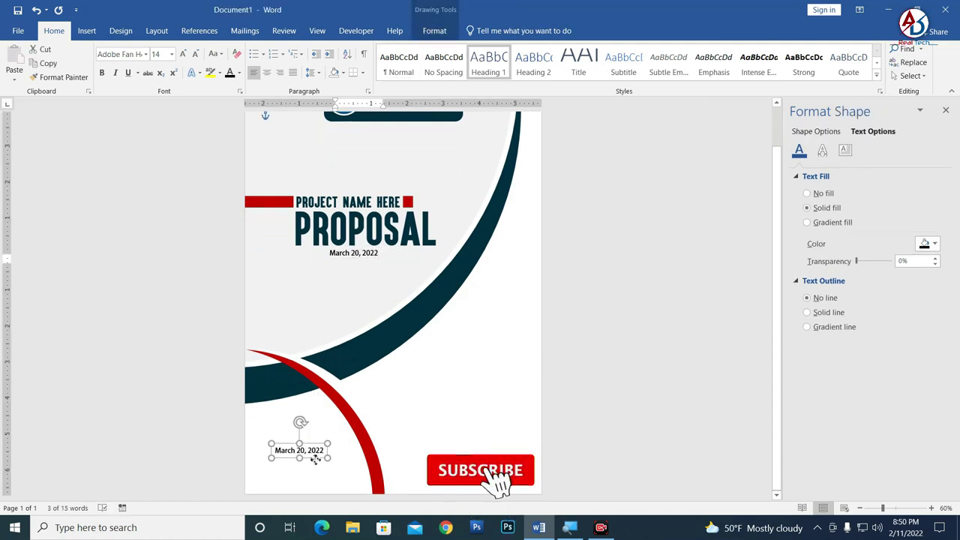
{"action": "scroll", "coordinate": [385, 402], "scroll_direction": "up", "scroll_amount": 6}
{"action": "left_click", "coordinate": [241, 453]}
{"action": "triple_click", "coordinate": [242, 453]}
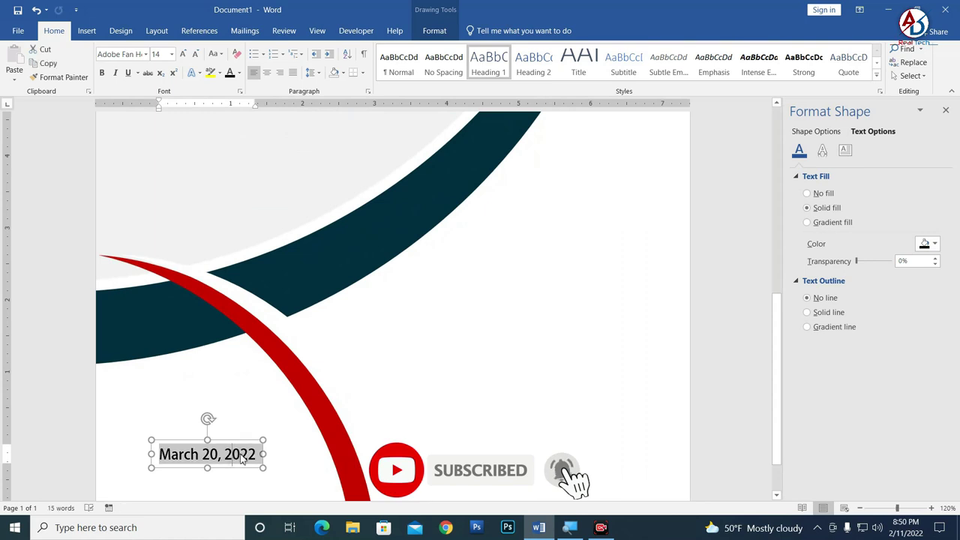
{"action": "type", "text": "Pre"}
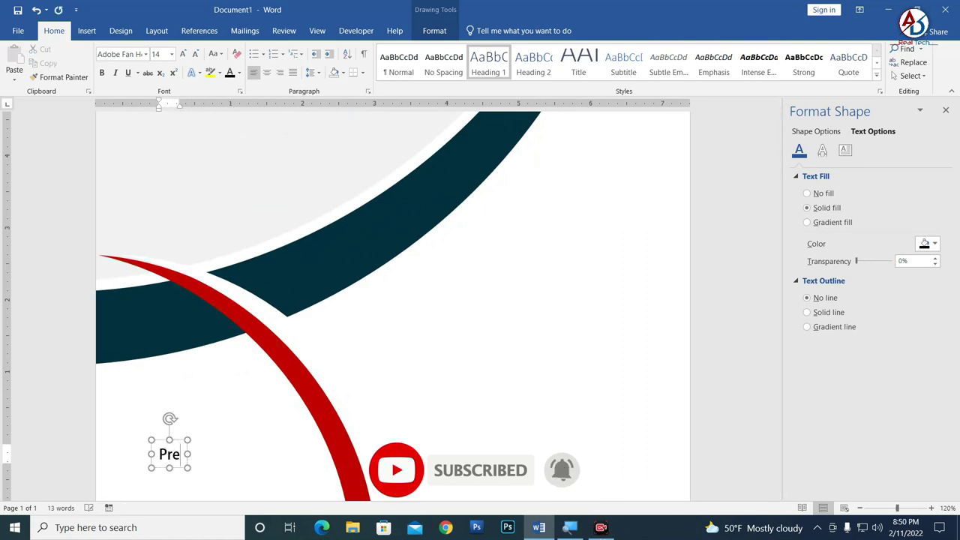
{"action": "type", "text": "pard"}
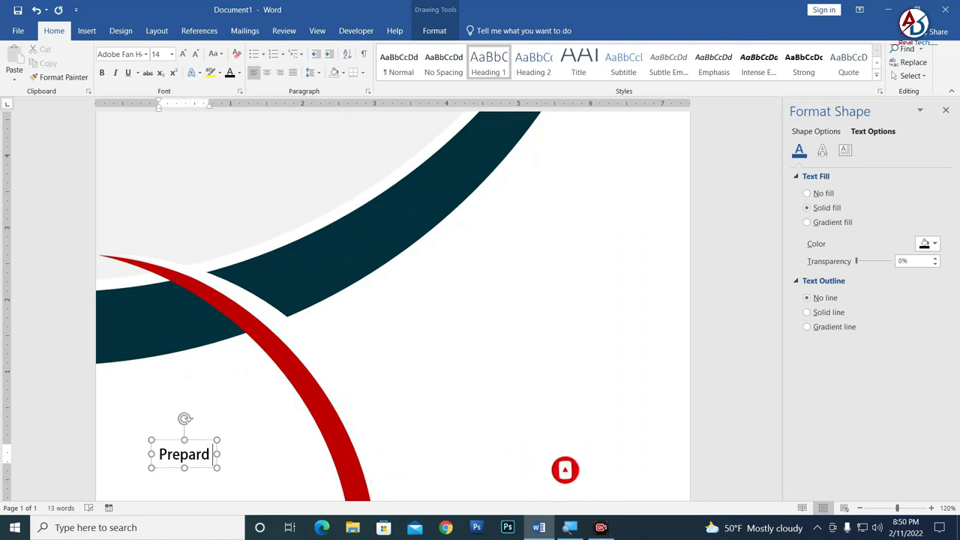
{"action": "type", "text": " By"}
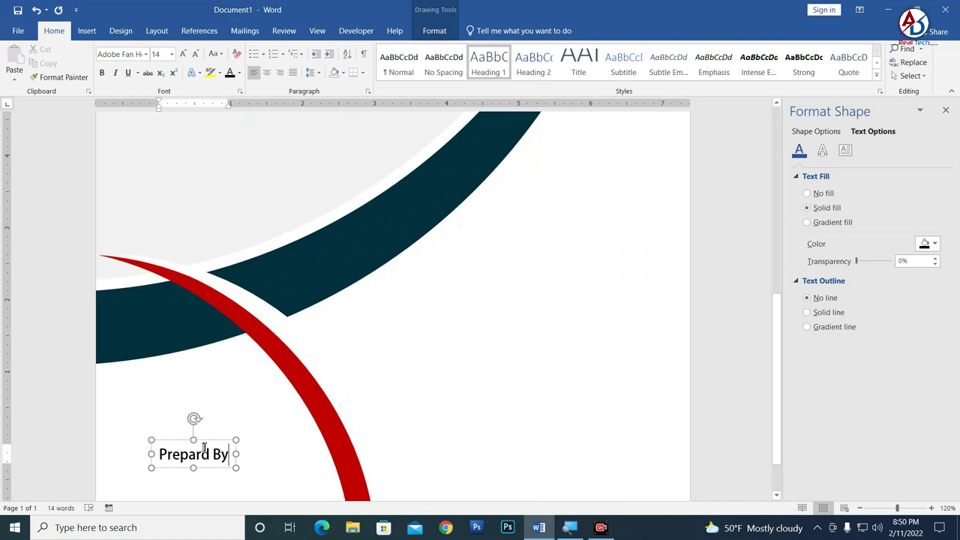
Step: Add a second text box reading 'First, Last Name' beneath the Prepard By label
{"action": "left_click_drag", "start_coordinate": [204, 444], "coordinate": [220, 475]}
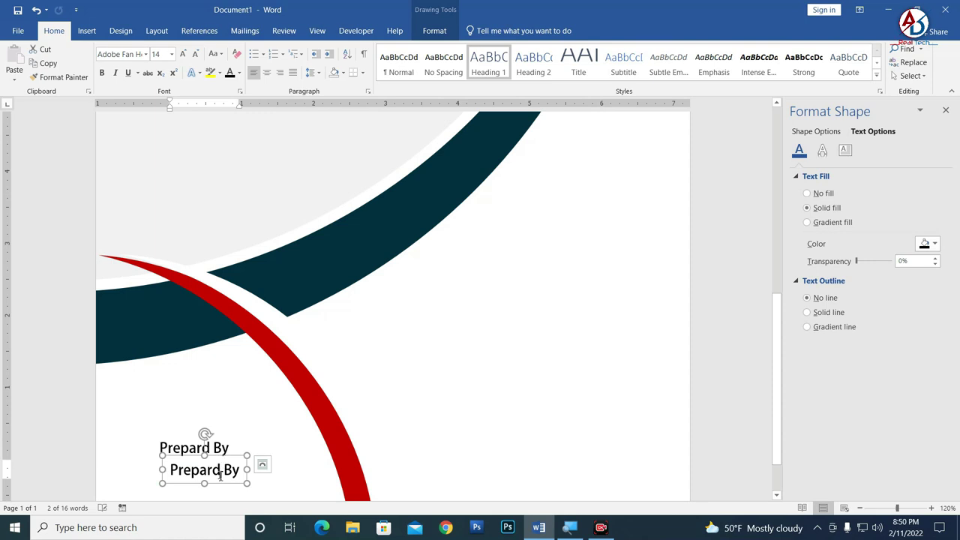
{"action": "triple_click", "coordinate": [219, 471]}
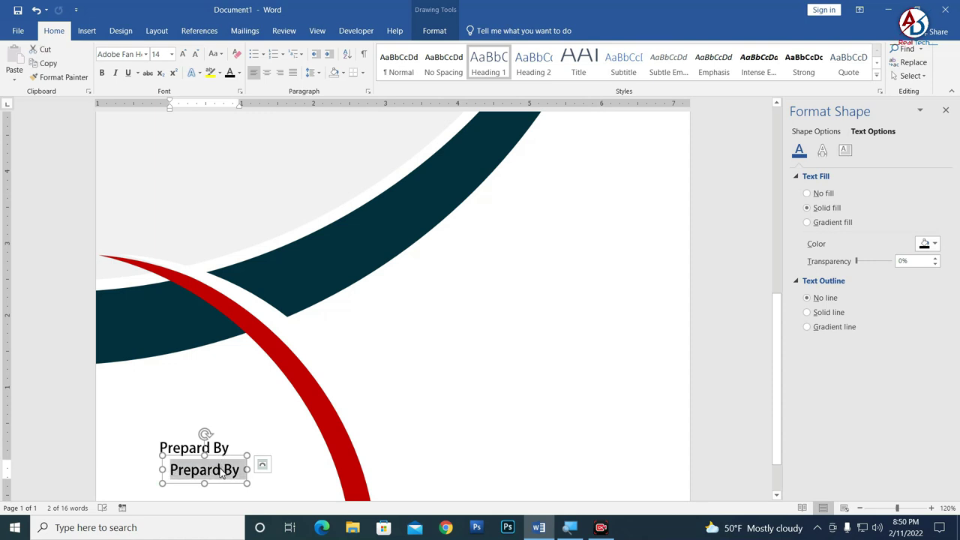
{"action": "type", "text": "First"}
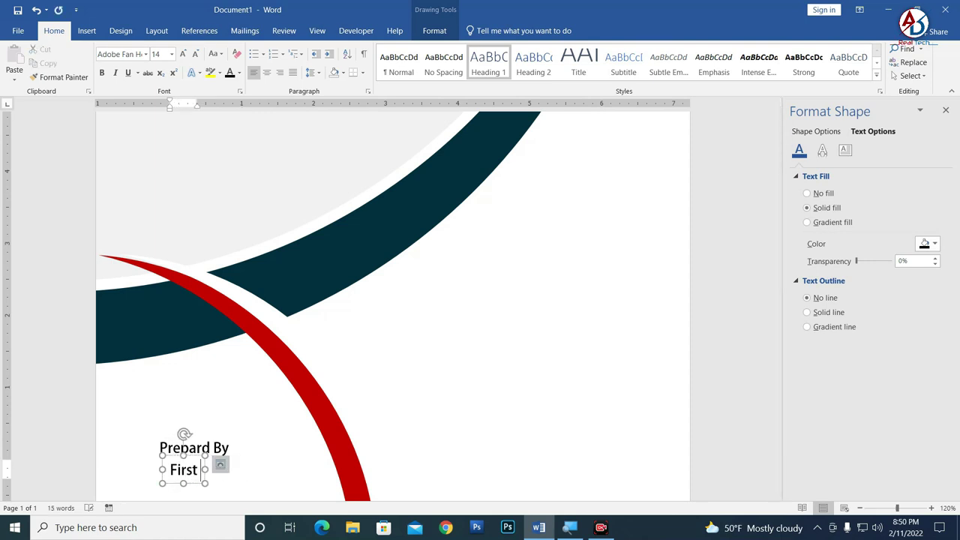
{"action": "type", "text": ","}
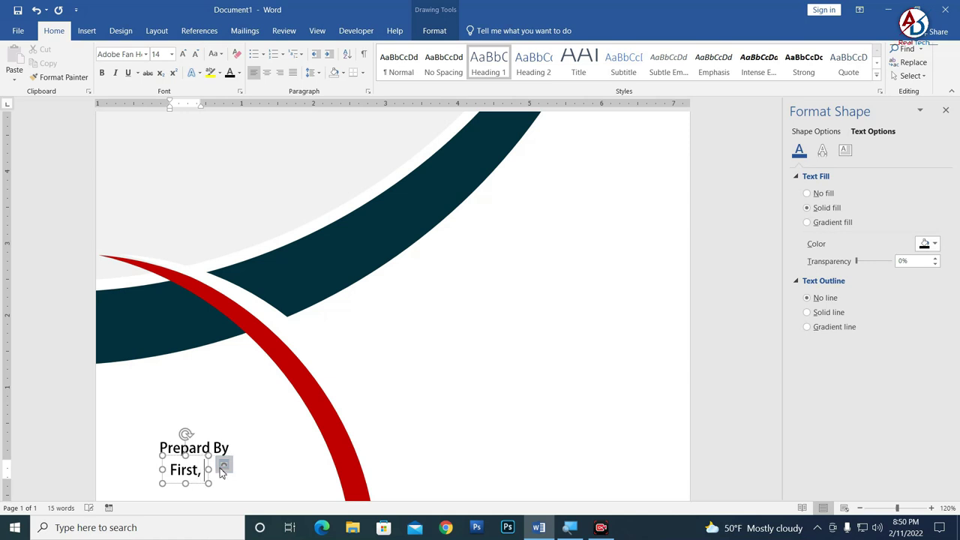
{"action": "type", "text": " Last"}
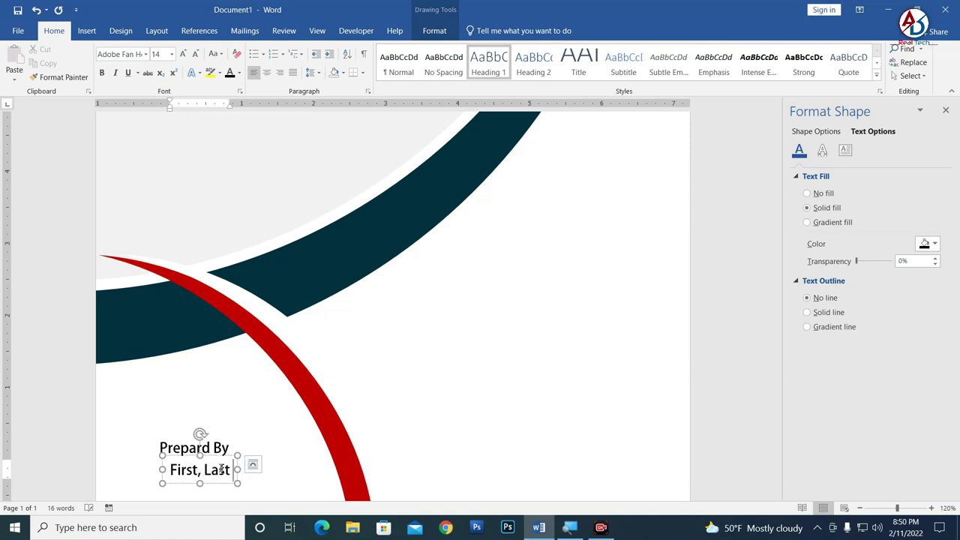
{"action": "type", "text": " Name"}
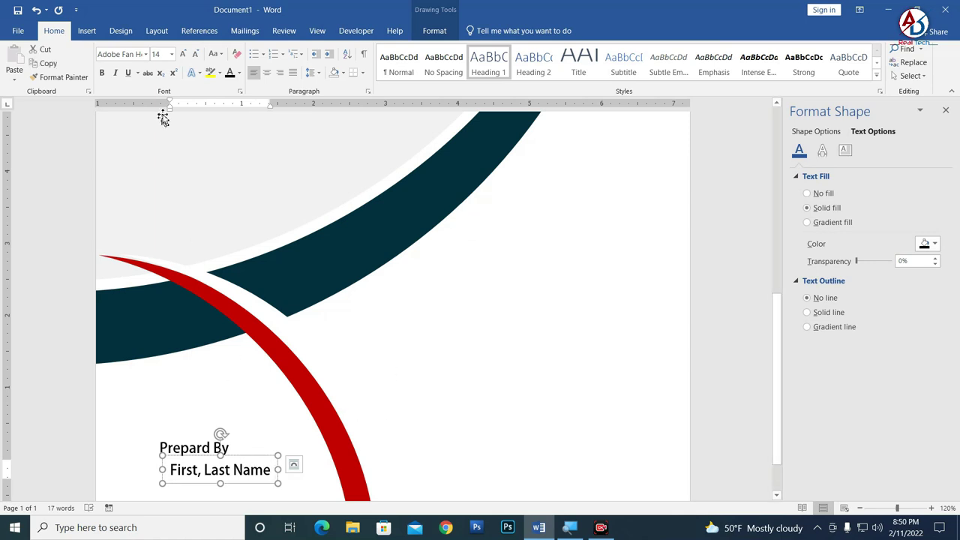
{"action": "key", "text": "ctrl+a"}
Step: Change the First, Last Name text's font to Arno Pro Smbd Subhead
{"action": "left_click", "coordinate": [145, 54]}
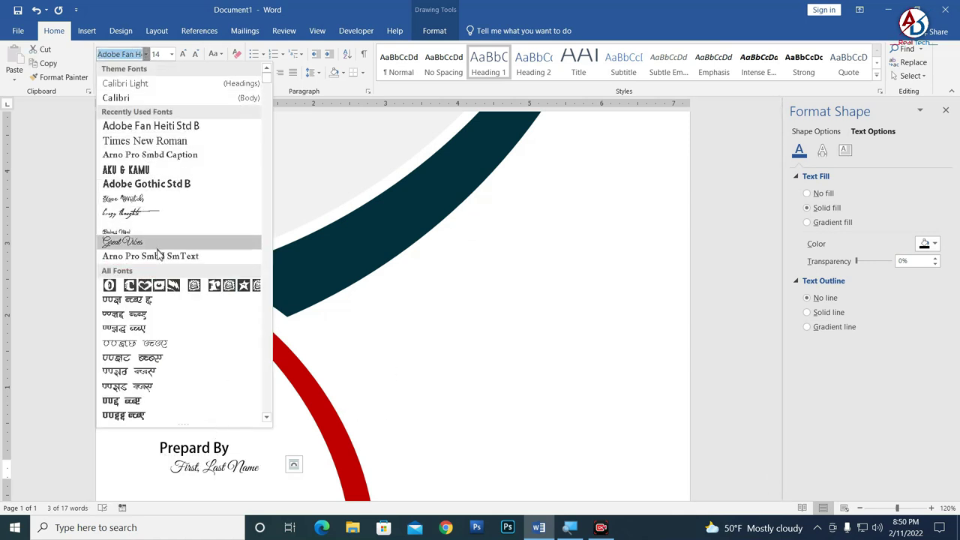
{"action": "scroll", "coordinate": [167, 270], "scroll_direction": "down", "scroll_amount": 5}
{"action": "scroll", "coordinate": [167, 276], "scroll_direction": "down", "scroll_amount": 5}
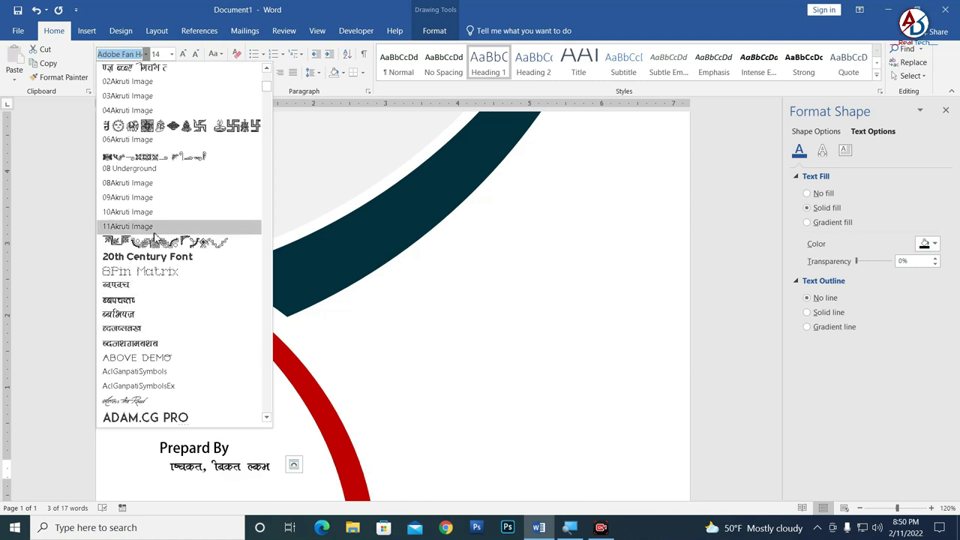
{"action": "scroll", "coordinate": [169, 283], "scroll_direction": "down", "scroll_amount": 5}
{"action": "scroll", "coordinate": [169, 298], "scroll_direction": "down", "scroll_amount": 3}
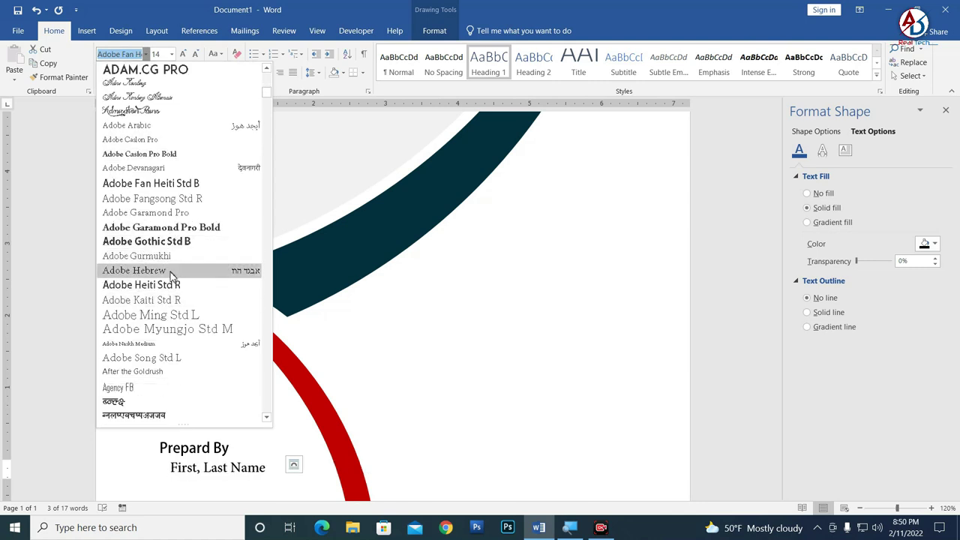
{"action": "scroll", "coordinate": [171, 290], "scroll_direction": "down", "scroll_amount": 2}
{"action": "scroll", "coordinate": [164, 296], "scroll_direction": "down", "scroll_amount": 3}
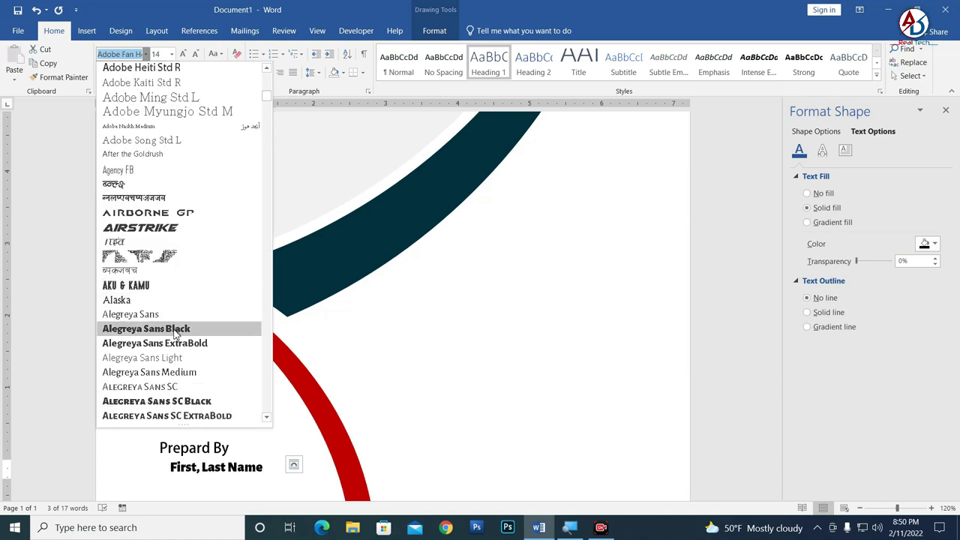
{"action": "scroll", "coordinate": [174, 330], "scroll_direction": "down", "scroll_amount": 4}
{"action": "scroll", "coordinate": [167, 259], "scroll_direction": "down", "scroll_amount": 5}
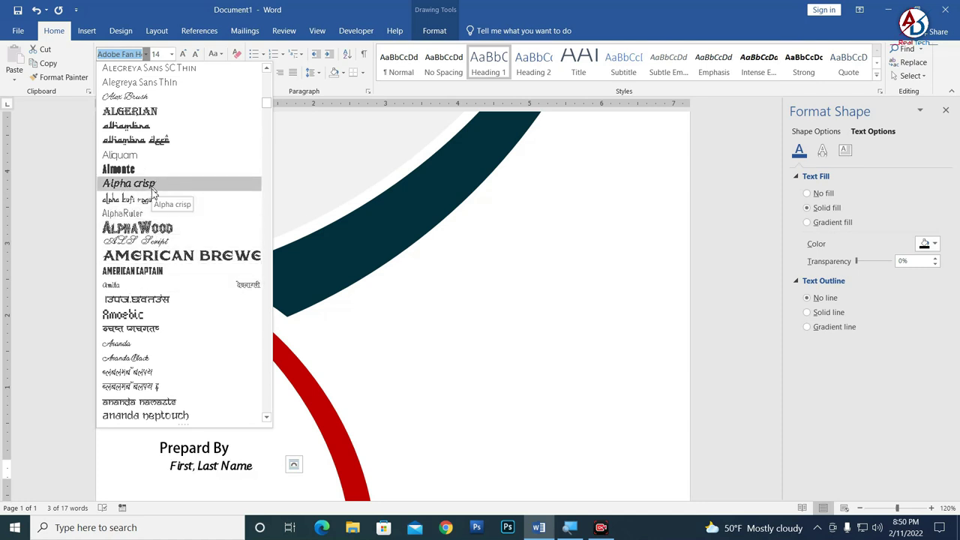
{"action": "scroll", "coordinate": [152, 356], "scroll_direction": "down", "scroll_amount": 4}
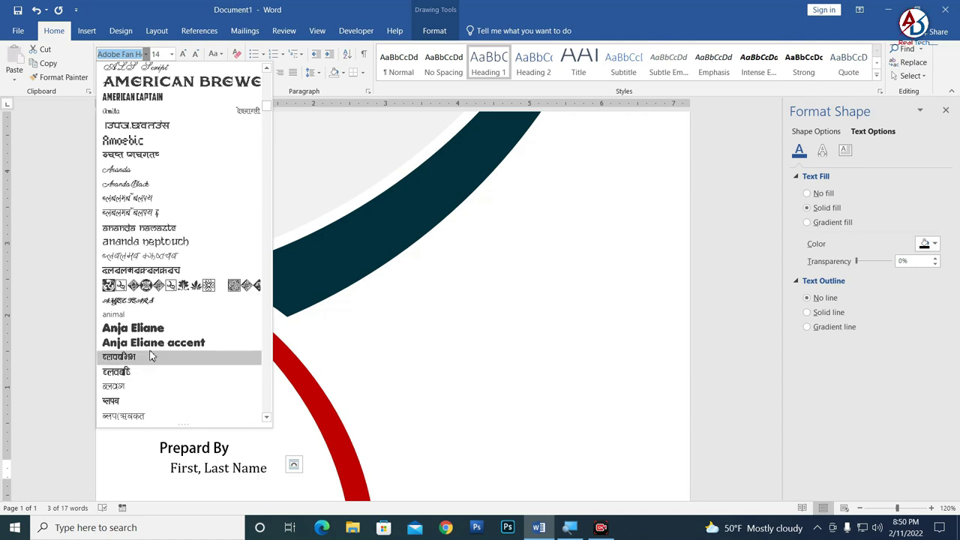
{"action": "scroll", "coordinate": [152, 353], "scroll_direction": "down", "scroll_amount": 4}
{"action": "scroll", "coordinate": [150, 300], "scroll_direction": "down", "scroll_amount": 3}
{"action": "scroll", "coordinate": [169, 343], "scroll_direction": "down", "scroll_amount": 1}
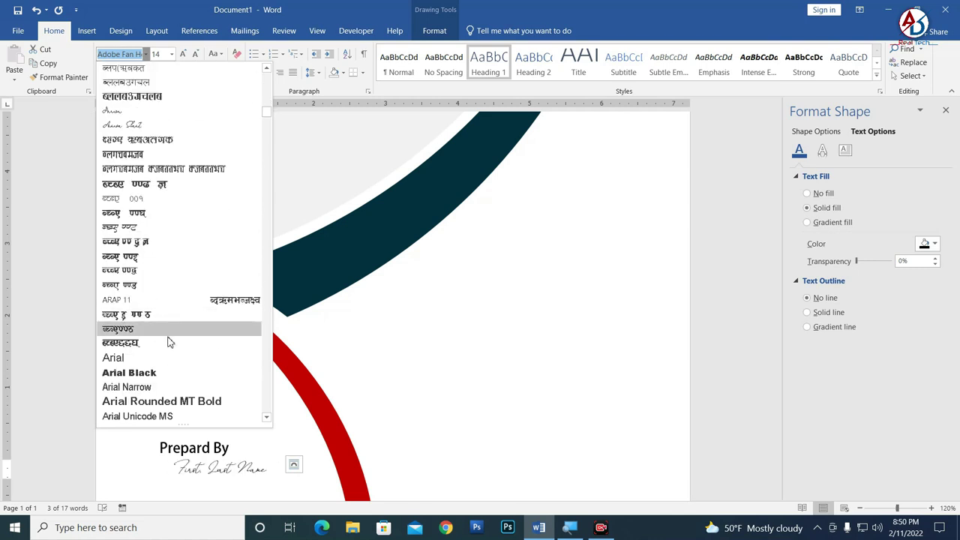
{"action": "scroll", "coordinate": [169, 342], "scroll_direction": "down", "scroll_amount": 3}
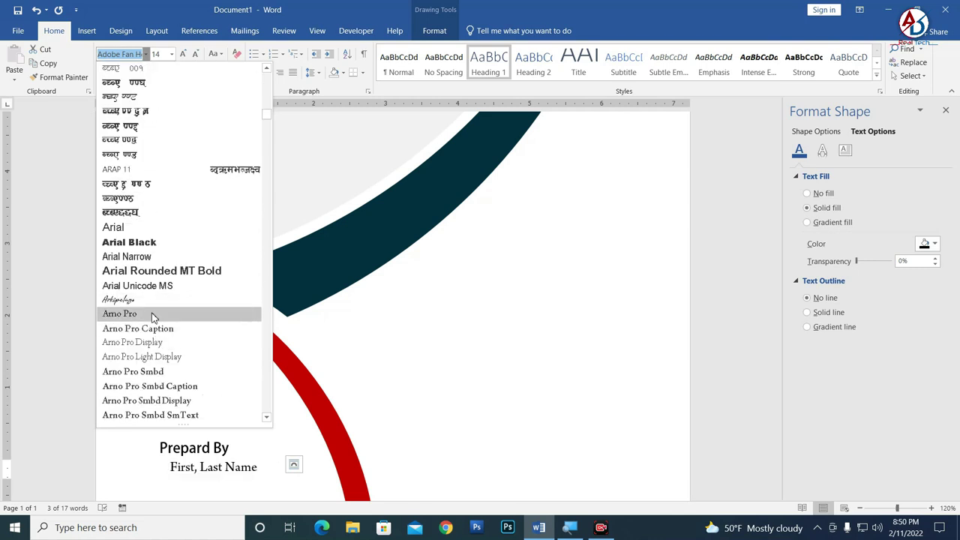
{"action": "scroll", "coordinate": [163, 384], "scroll_direction": "down", "scroll_amount": 1}
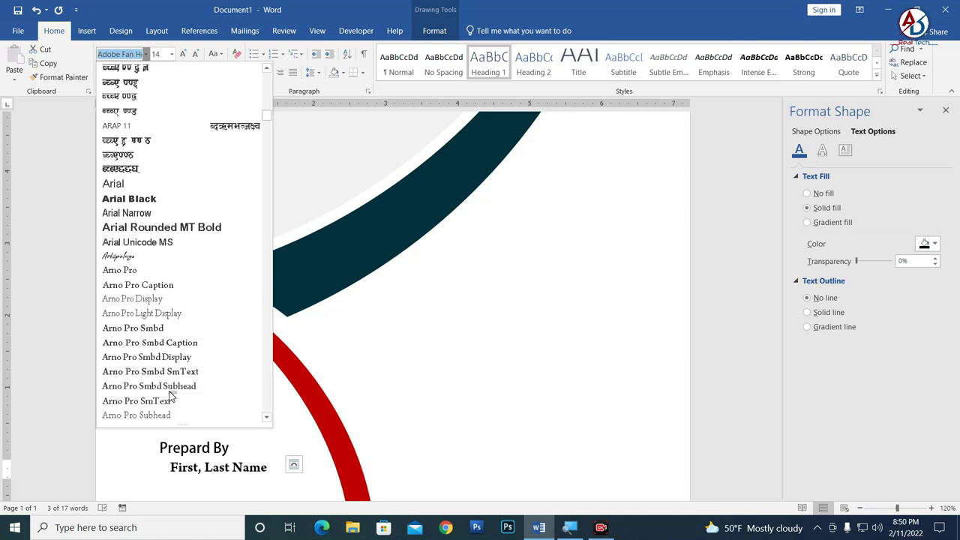
{"action": "left_click", "coordinate": [164, 386]}
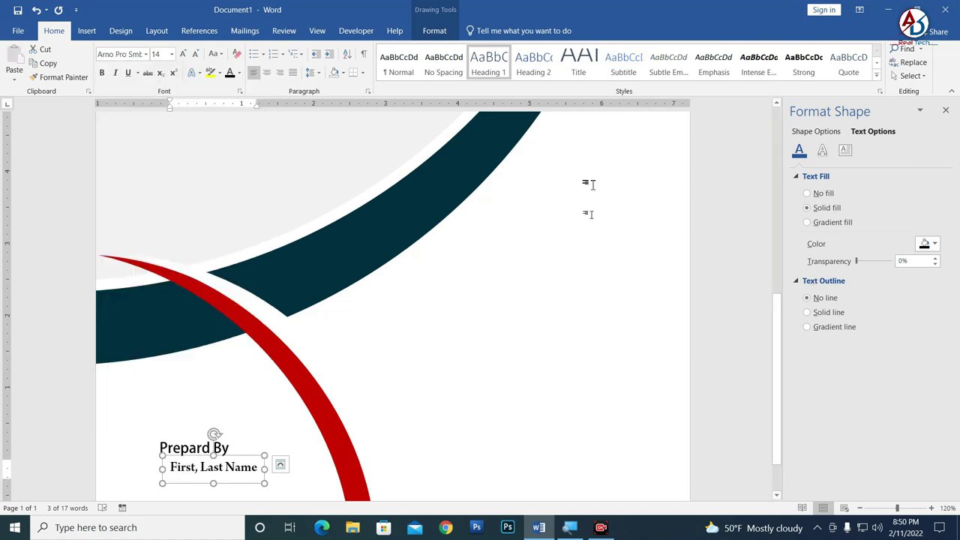
Step: Enlarge the name to 18 pt and centre it under Prepard By
{"action": "left_click", "coordinate": [184, 56]}
{"action": "left_click", "coordinate": [184, 56]}
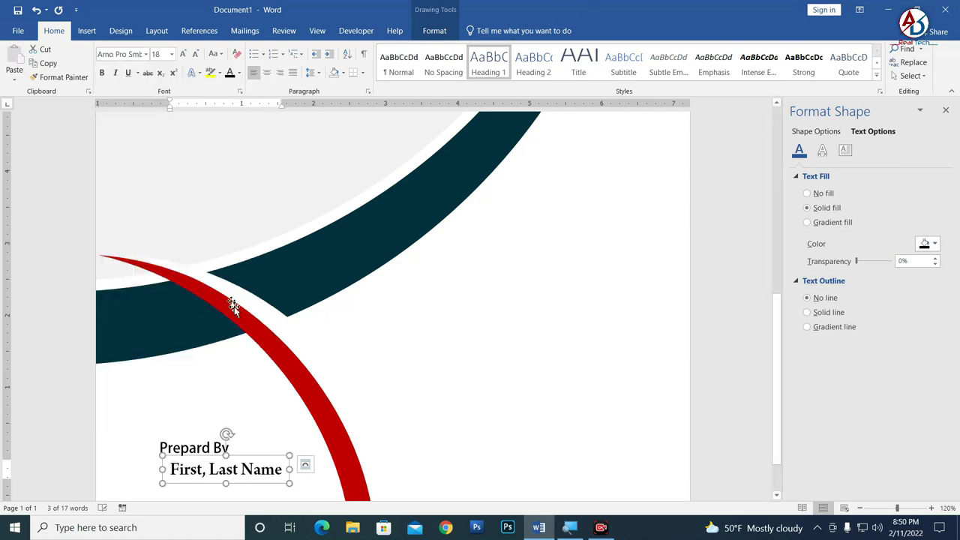
{"action": "left_click_drag", "start_coordinate": [254, 459], "coordinate": [223, 459]}
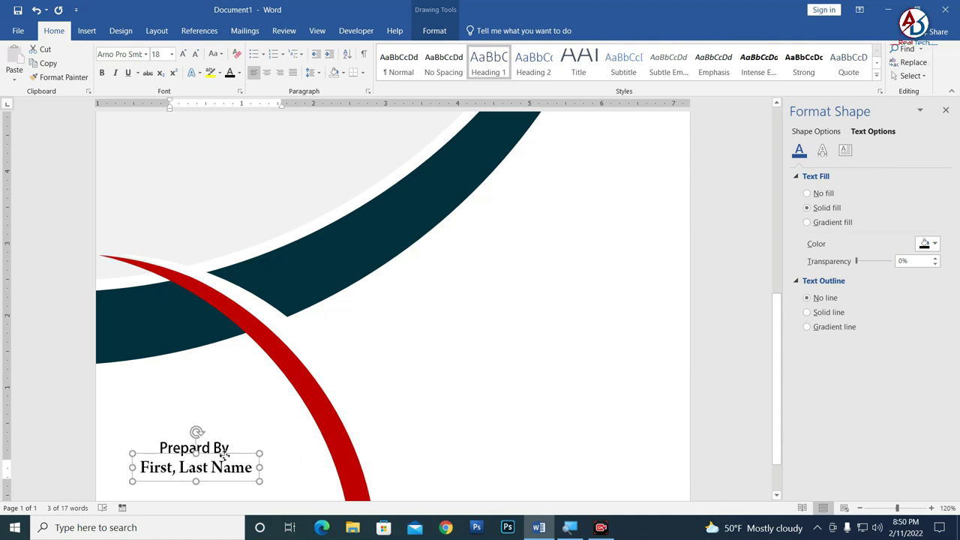
{"action": "scroll", "coordinate": [349, 448], "scroll_direction": "down", "scroll_amount": 7, "text": "ctrl"}
{"action": "scroll", "coordinate": [410, 428], "scroll_direction": "down", "scroll_amount": 1, "text": "ctrl"}
Step: Set Prepard By in Calibri and place a duplicate of the name line just below it
{"action": "scroll", "coordinate": [407, 420], "scroll_direction": "up", "scroll_amount": 2, "text": "ctrl"}
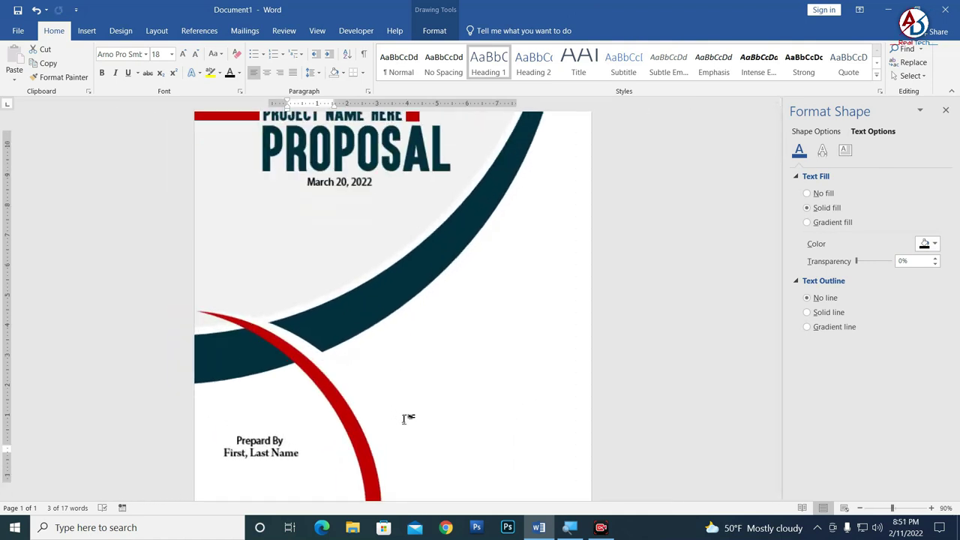
{"action": "scroll", "coordinate": [317, 399], "scroll_direction": "up", "scroll_amount": 2, "text": "ctrl"}
{"action": "scroll", "coordinate": [266, 425], "scroll_direction": "up", "scroll_amount": 1, "text": "ctrl"}
{"action": "left_click", "coordinate": [244, 418]}
{"action": "key", "text": "ctrl+a"}
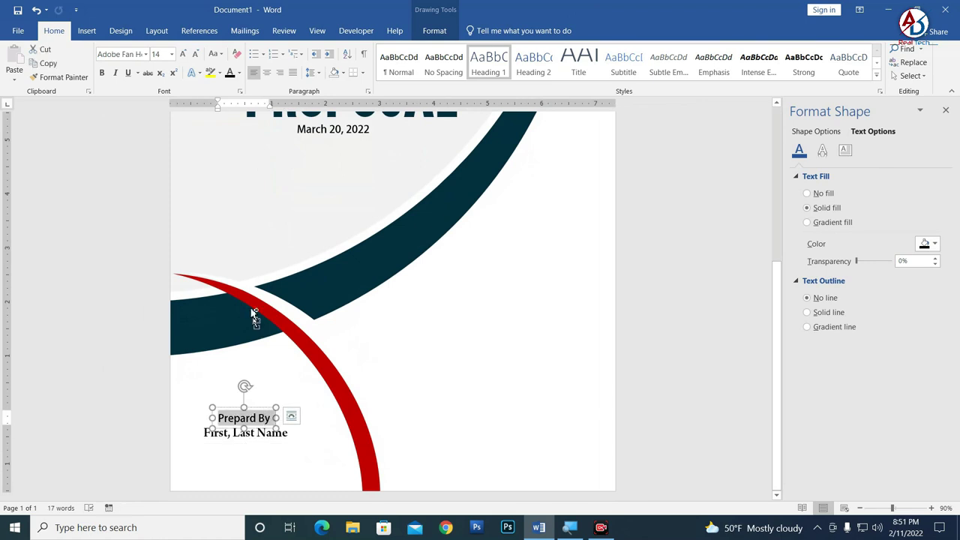
{"action": "left_click", "coordinate": [148, 54]}
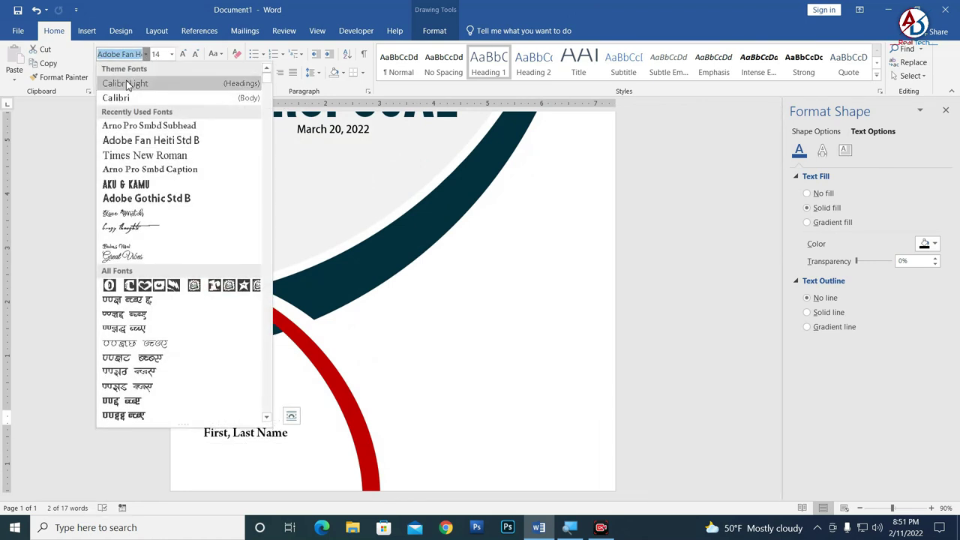
{"action": "left_click", "coordinate": [122, 98]}
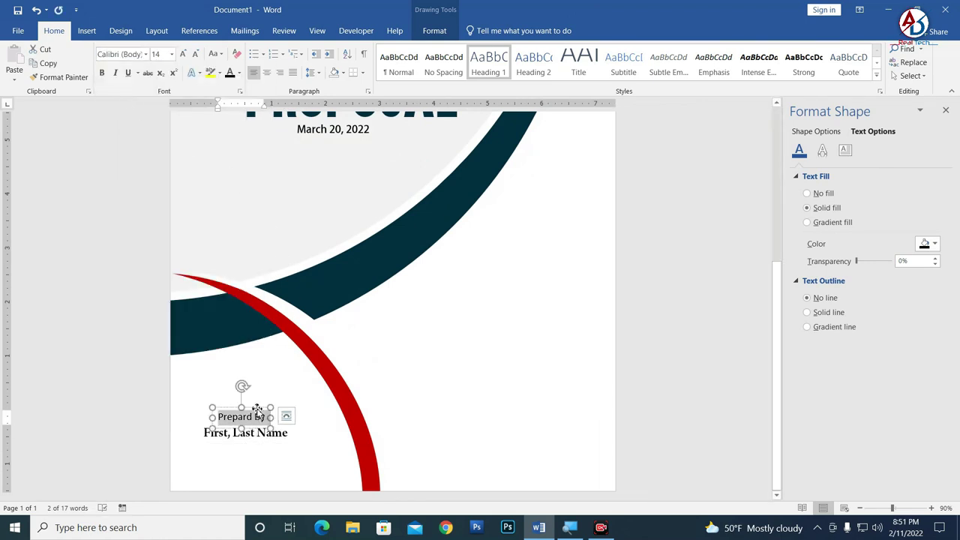
{"action": "left_click_drag", "start_coordinate": [257, 409], "coordinate": [258, 410]}
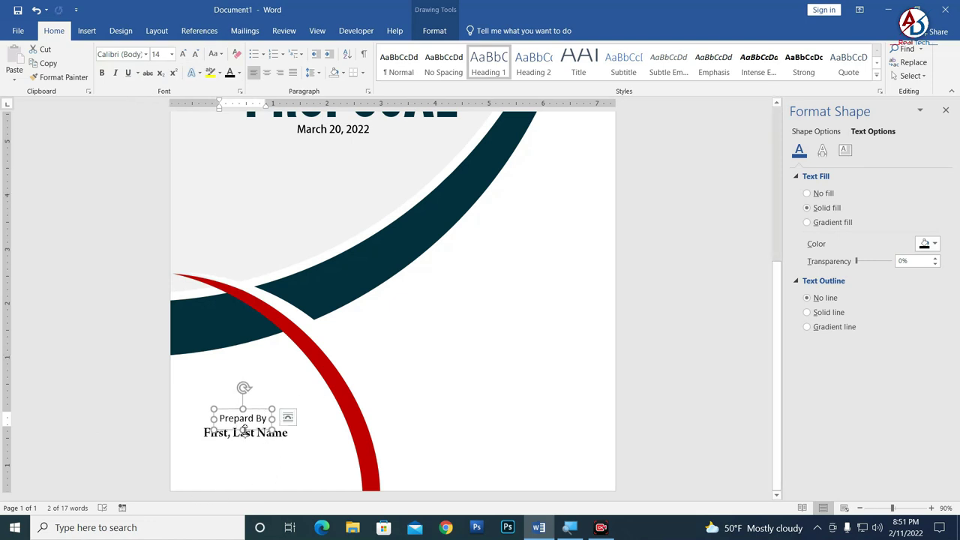
{"action": "mouse_move", "coordinate": [259, 440]}
{"action": "left_mouse_down"}
{"action": "mouse_move", "coordinate": [273, 445]}
{"action": "mouse_move", "coordinate": [277, 470]}
{"action": "left_mouse_up"}
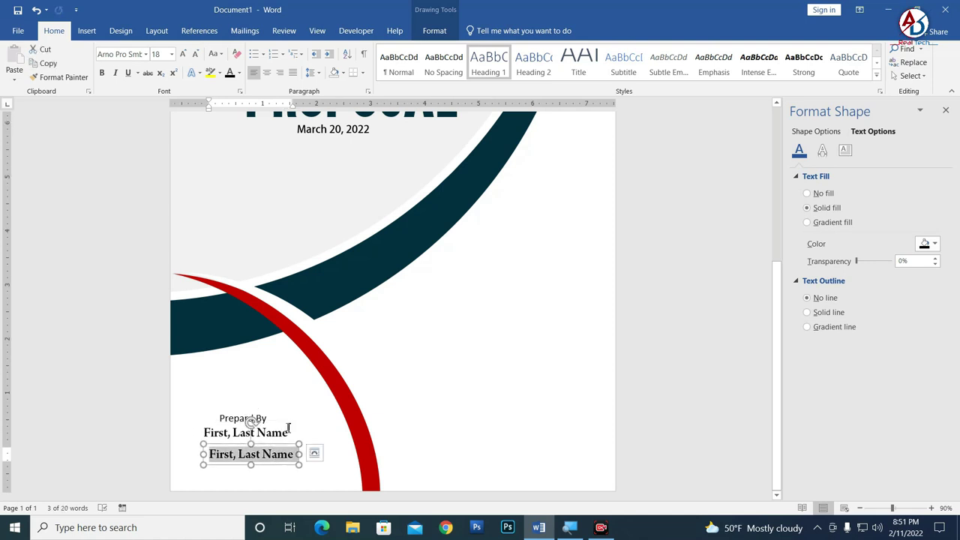
Step: Turn the copy into a 12 pt 'Tagline Goes Here' line under the name, and underline Prepard By
{"action": "type", "text": "Tagline"}
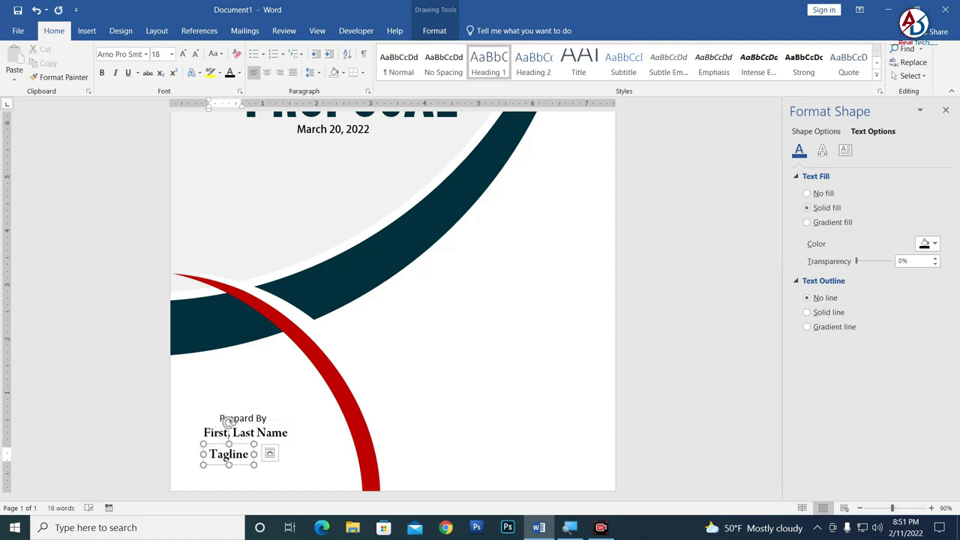
{"action": "type", "text": " Goes"}
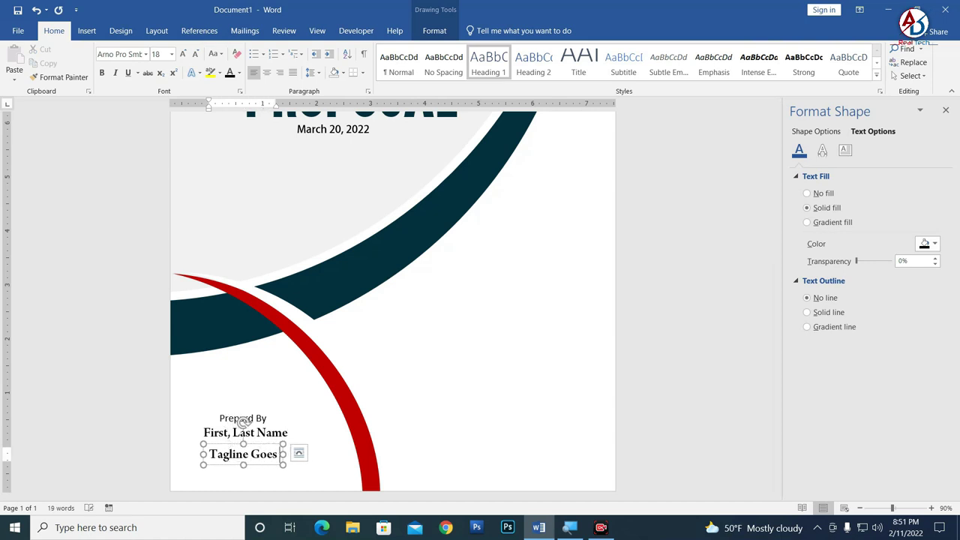
{"action": "type", "text": " Here"}
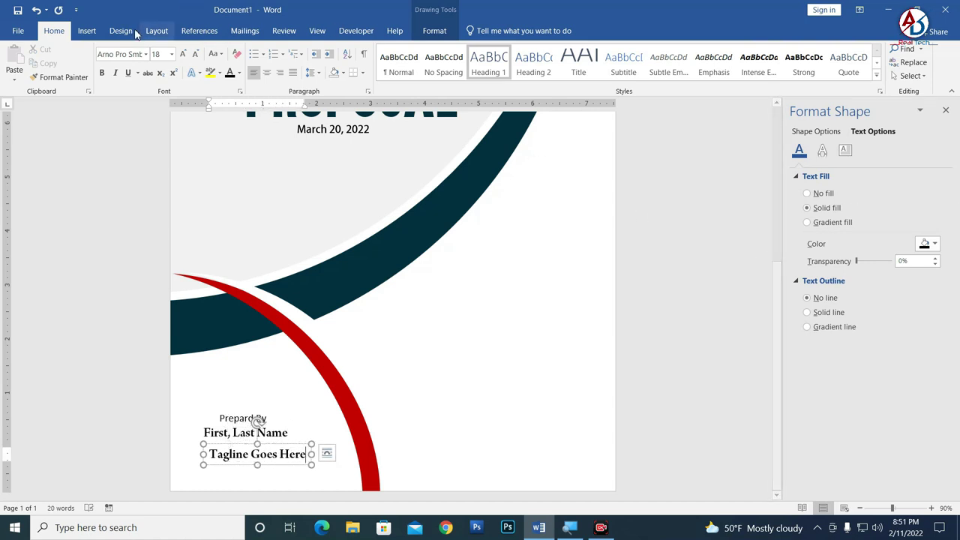
{"action": "key", "text": "ctrl+a"}
{"action": "left_click", "coordinate": [195, 58]}
{"action": "left_click", "coordinate": [196, 58]}
{"action": "left_click", "coordinate": [196, 58]}
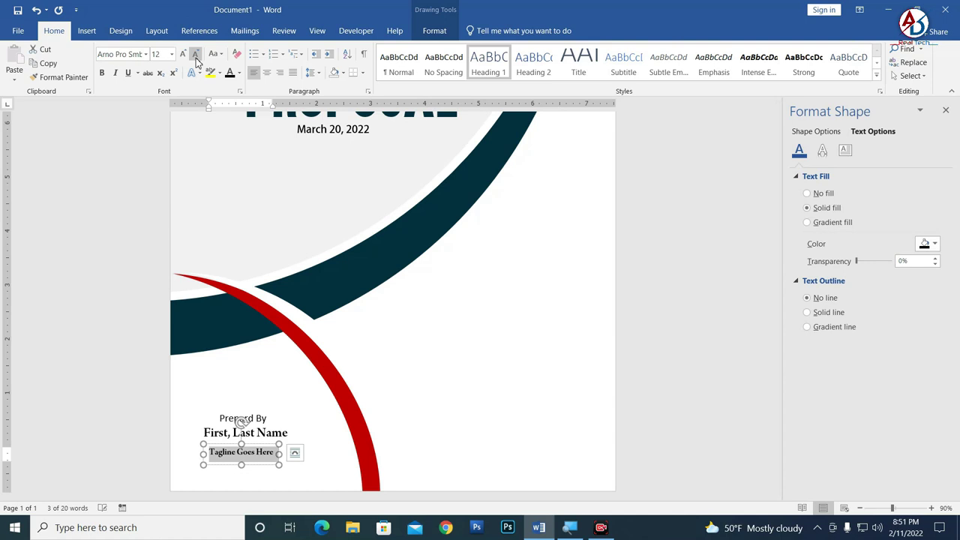
{"action": "left_click_drag", "start_coordinate": [255, 448], "coordinate": [255, 435]}
{"action": "left_click", "coordinate": [535, 381]}
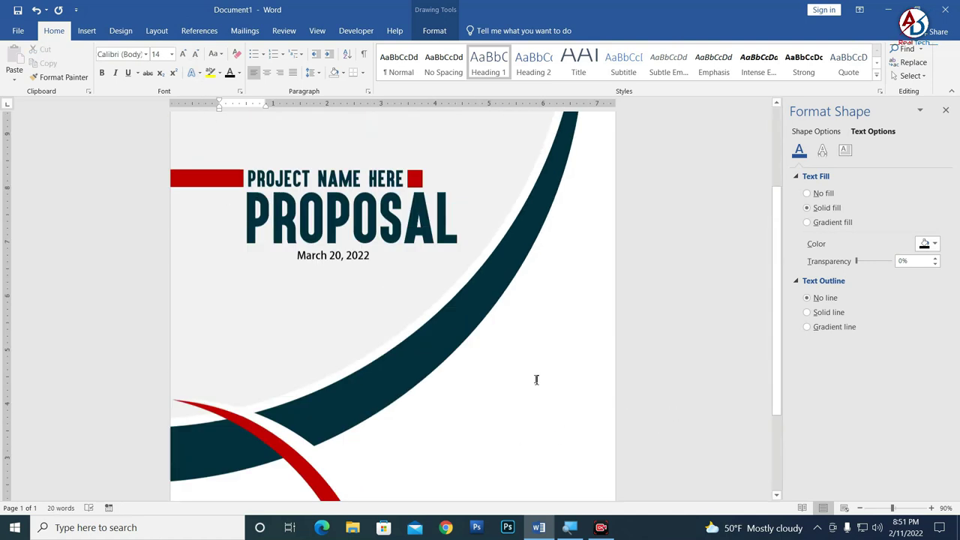
{"action": "triple_click", "coordinate": [250, 416]}
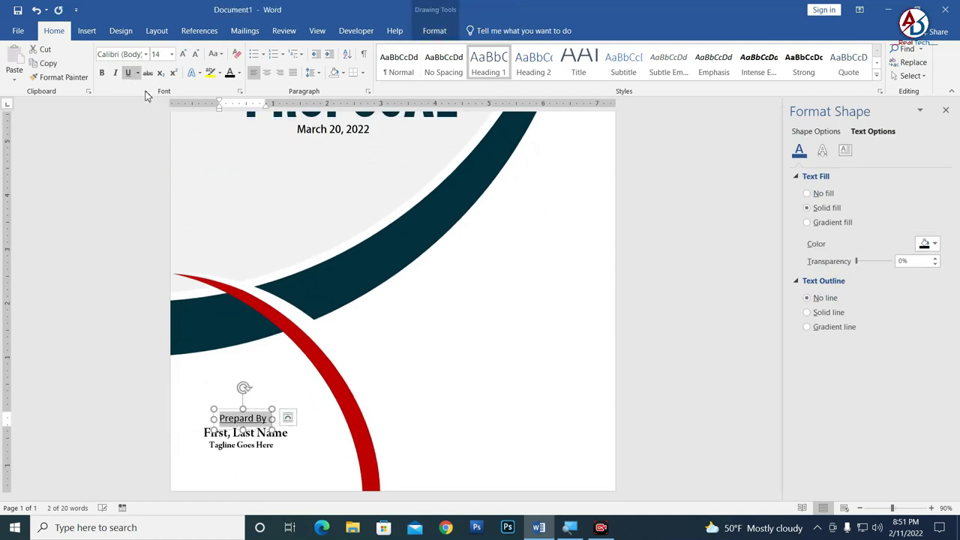
{"action": "left_click", "coordinate": [660, 384]}
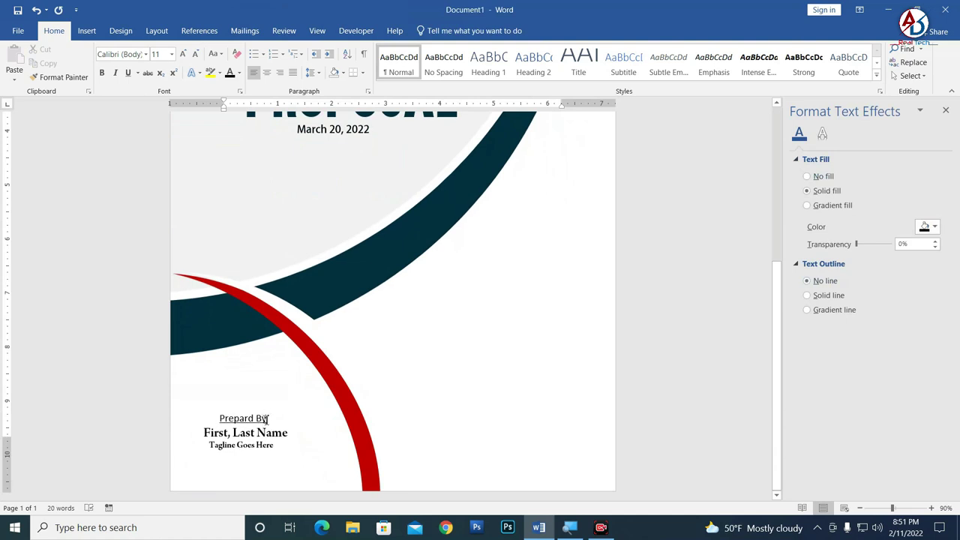
Step: Slide the Tagline Goes Here box along the alignment guide until centred under the name
{"action": "scroll", "coordinate": [315, 442], "scroll_direction": "up", "scroll_amount": 2}
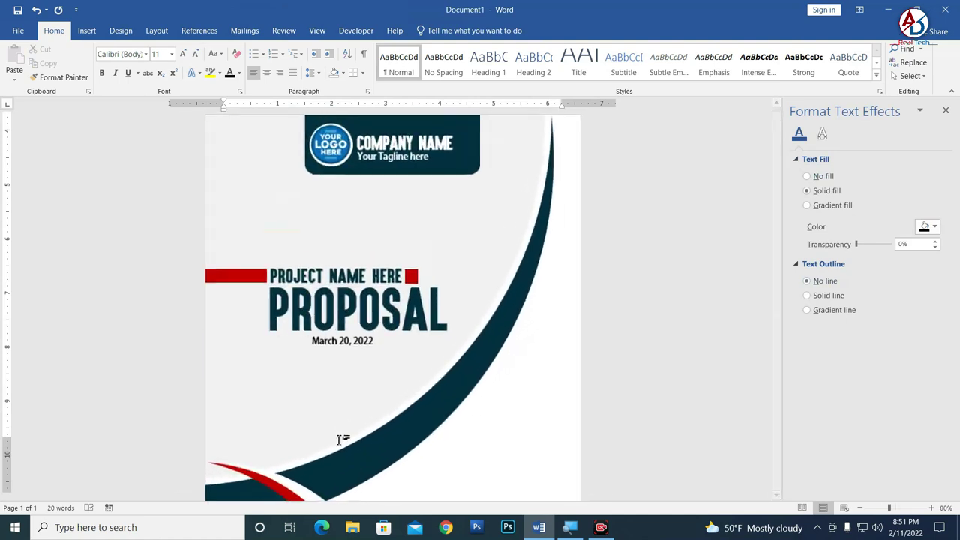
{"action": "scroll", "coordinate": [321, 413], "scroll_direction": "down", "scroll_amount": 3}
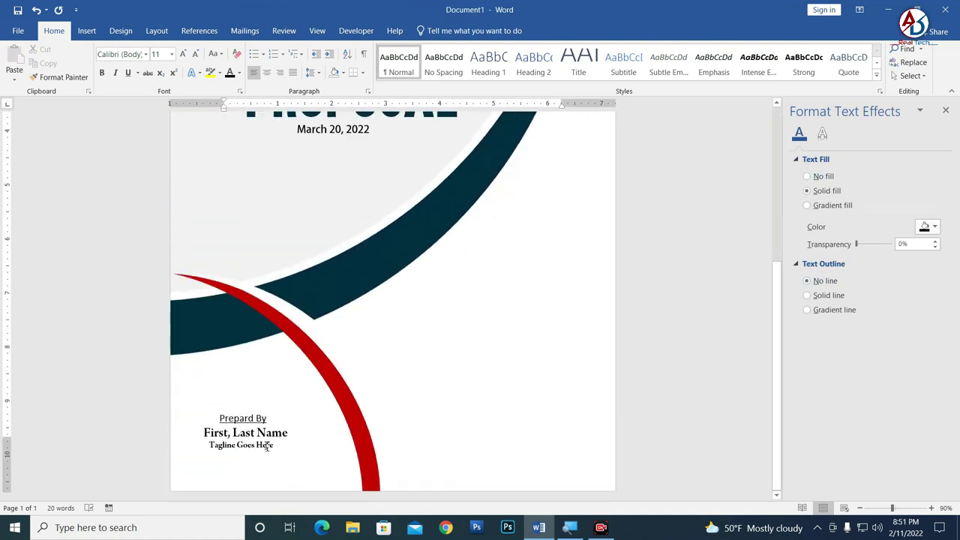
{"action": "left_click", "coordinate": [260, 457]}
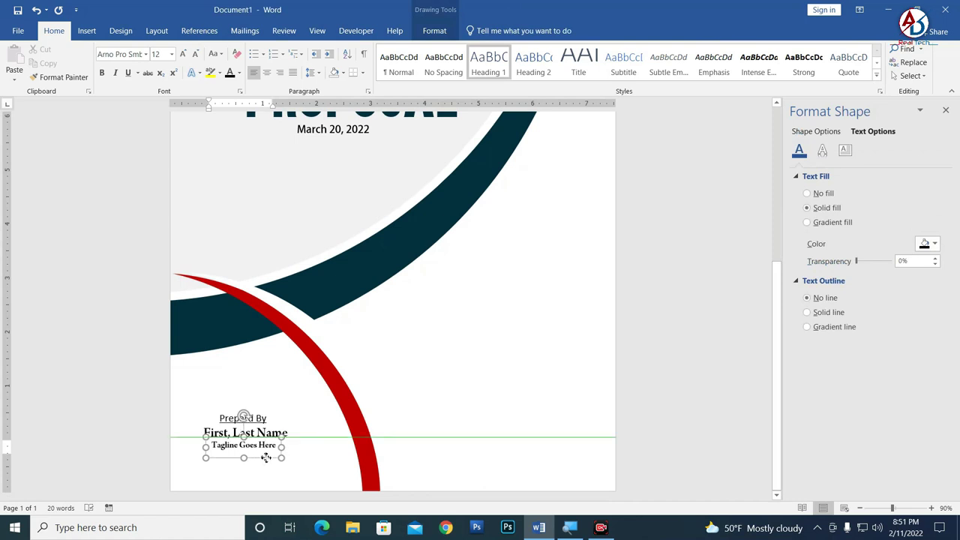
{"action": "left_click_drag", "start_coordinate": [262, 462], "coordinate": [321, 455]}
{"action": "scroll", "coordinate": [672, 389], "scroll_direction": "down", "scroll_amount": 5}
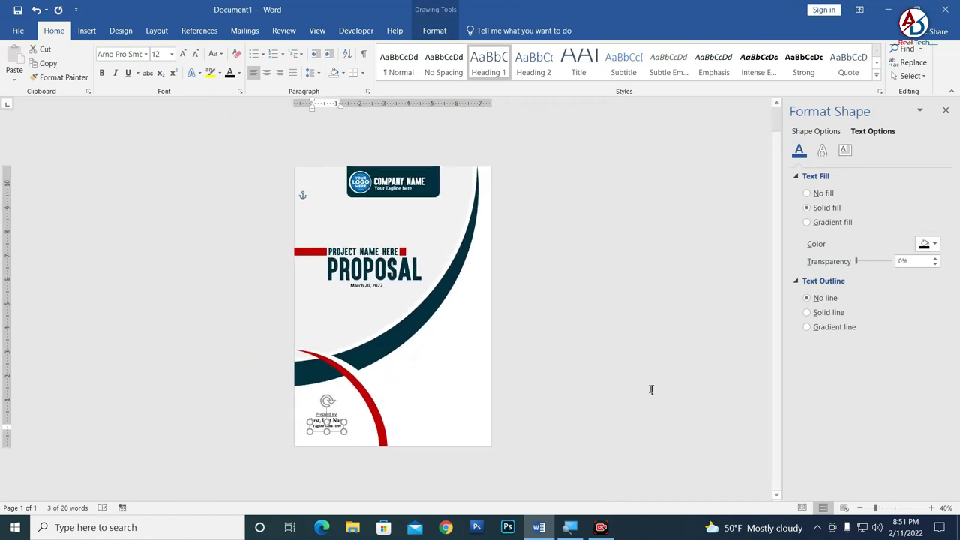
{"action": "left_click", "coordinate": [599, 338]}
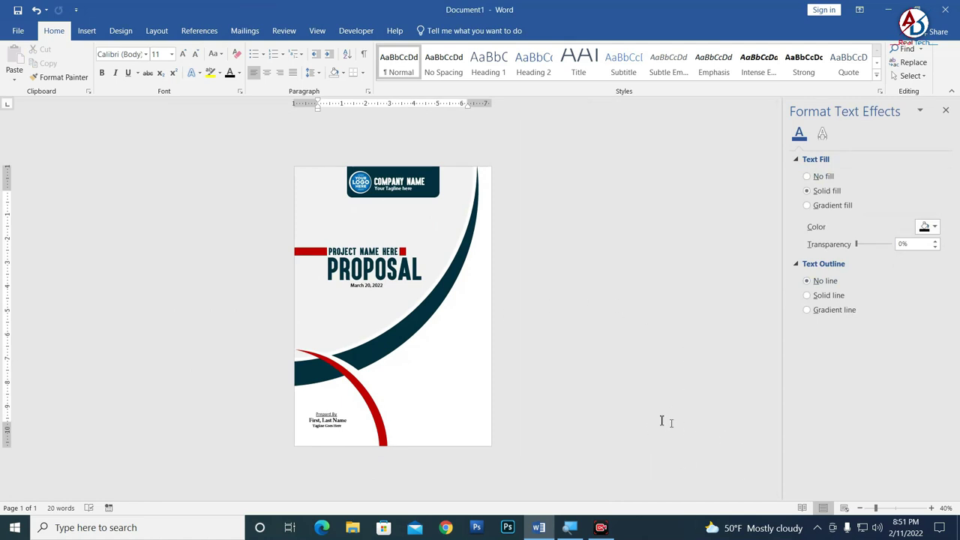
{"action": "scroll", "coordinate": [448, 365], "scroll_direction": "up", "scroll_amount": 2}
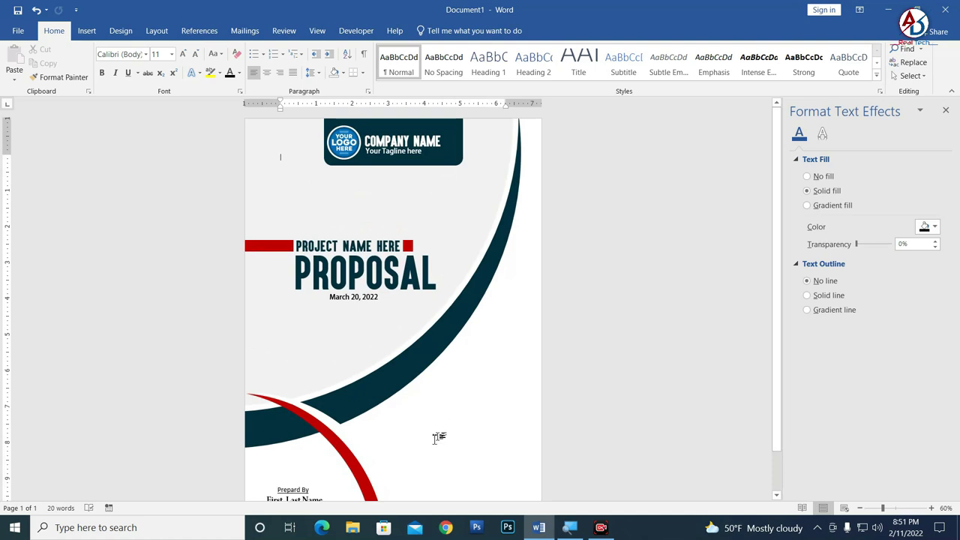
{"action": "scroll", "coordinate": [404, 395], "scroll_direction": "down", "scroll_amount": 1}
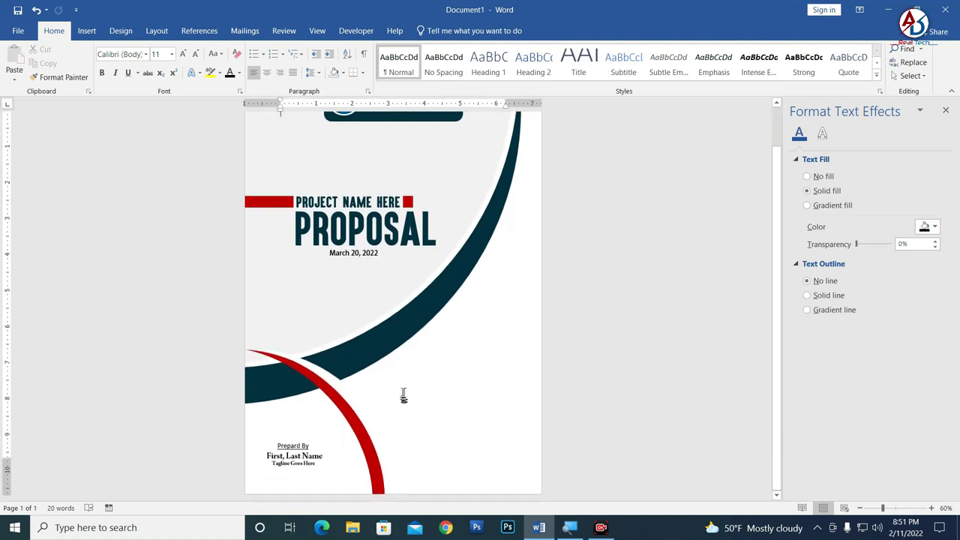
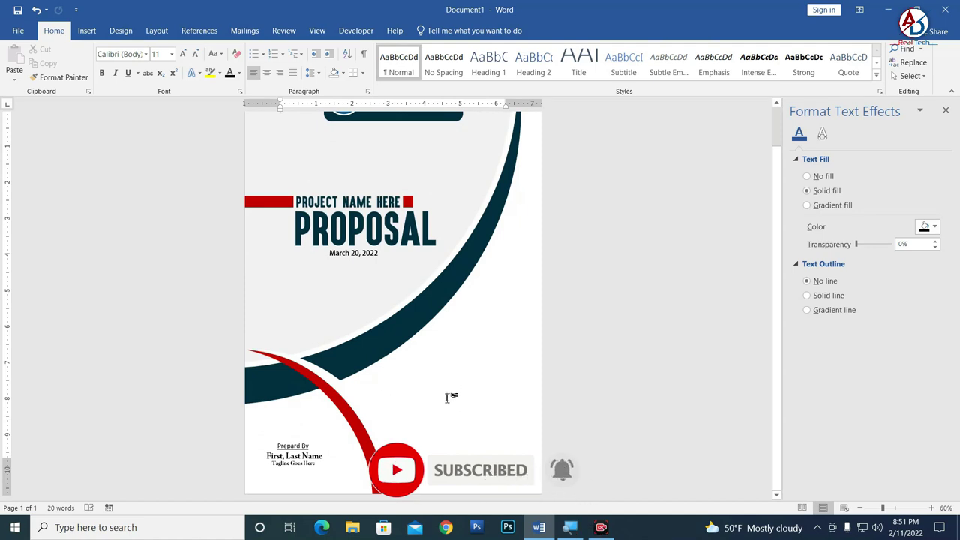
Step: Copy the Prepared By text box to the right side and retype it as 'Presented For'
{"action": "scroll", "coordinate": [450, 393], "scroll_direction": "up", "scroll_amount": 1, "text": "ctrl"}
{"action": "scroll", "coordinate": [358, 439], "scroll_direction": "down", "scroll_amount": 2}
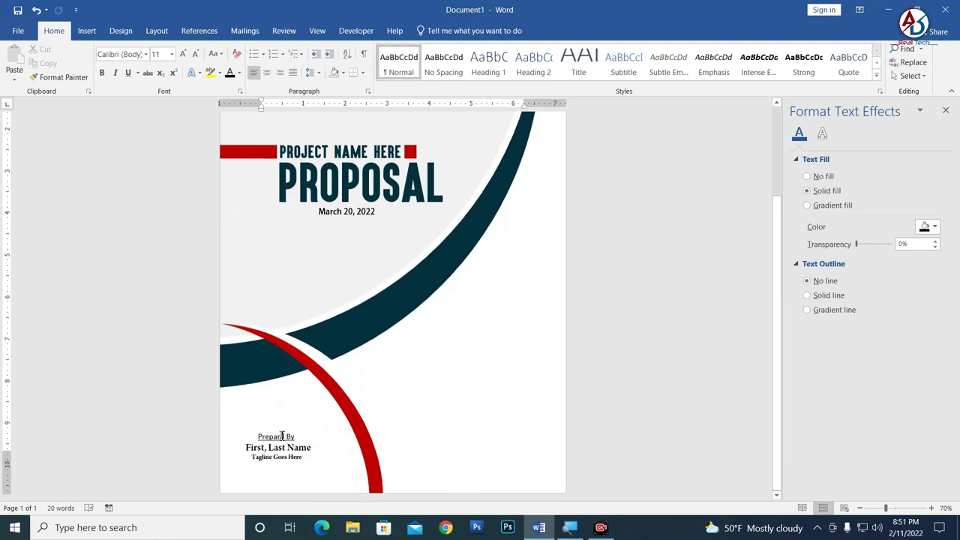
{"action": "left_click", "coordinate": [282, 436]}
{"action": "mouse_move", "coordinate": [298, 436]}
{"action": "left_mouse_down"}
{"action": "mouse_move", "coordinate": [306, 444]}
{"action": "mouse_move", "coordinate": [465, 349]}
{"action": "left_mouse_up"}
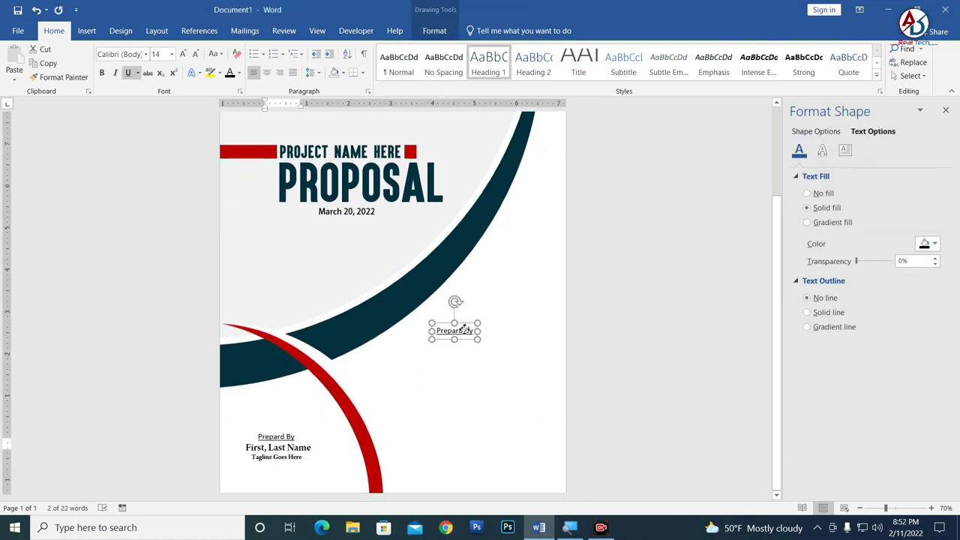
{"action": "scroll", "coordinate": [465, 351], "scroll_direction": "up", "scroll_amount": 4, "text": "ctrl"}
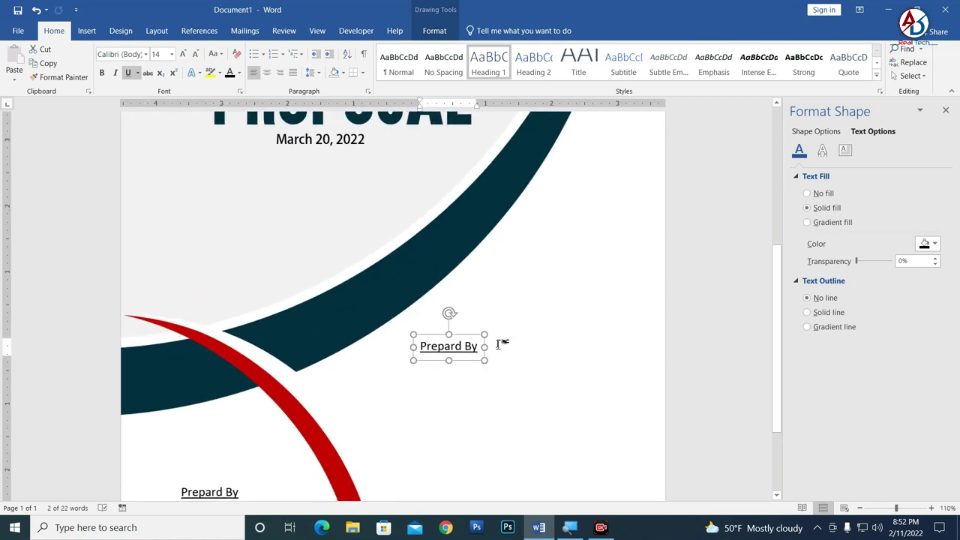
{"action": "left_click", "coordinate": [463, 253]}
{"action": "left_click", "coordinate": [500, 250]}
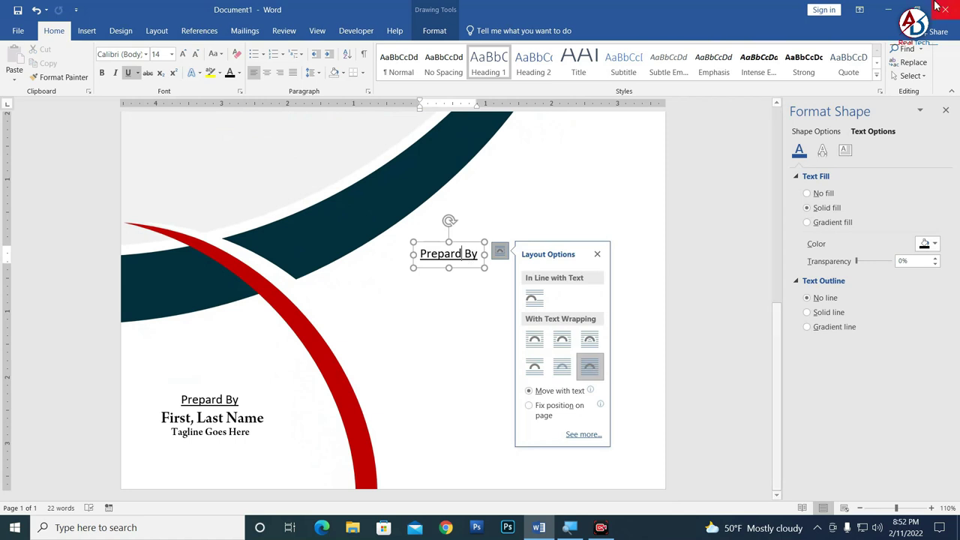
{"action": "left_click", "coordinate": [597, 254]}
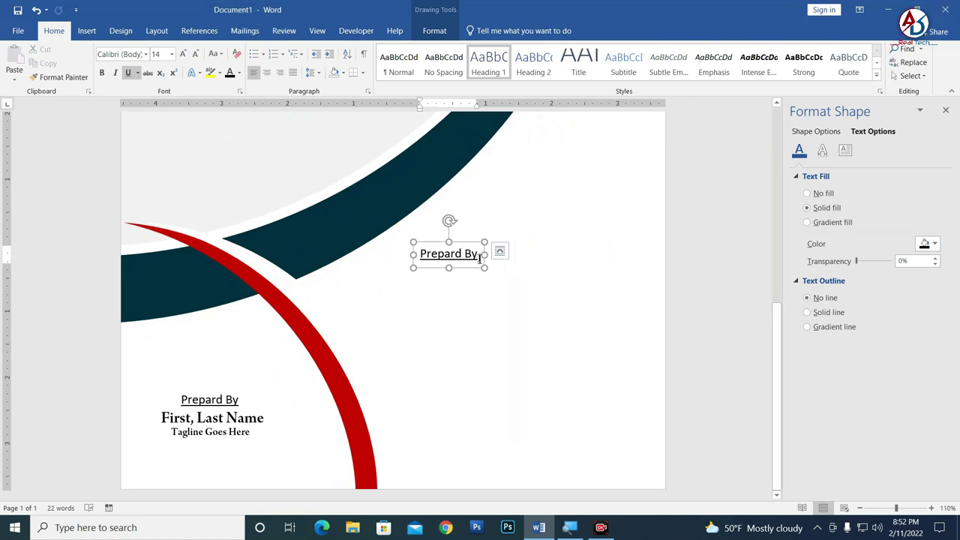
{"action": "triple_click", "coordinate": [478, 256]}
{"action": "type", "text": "re"}
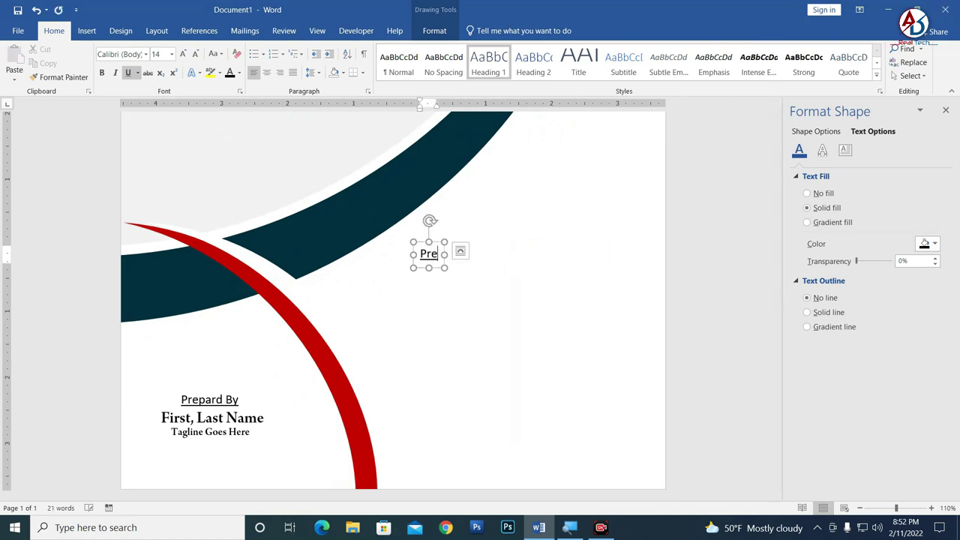
{"action": "type", "text": "sented"}
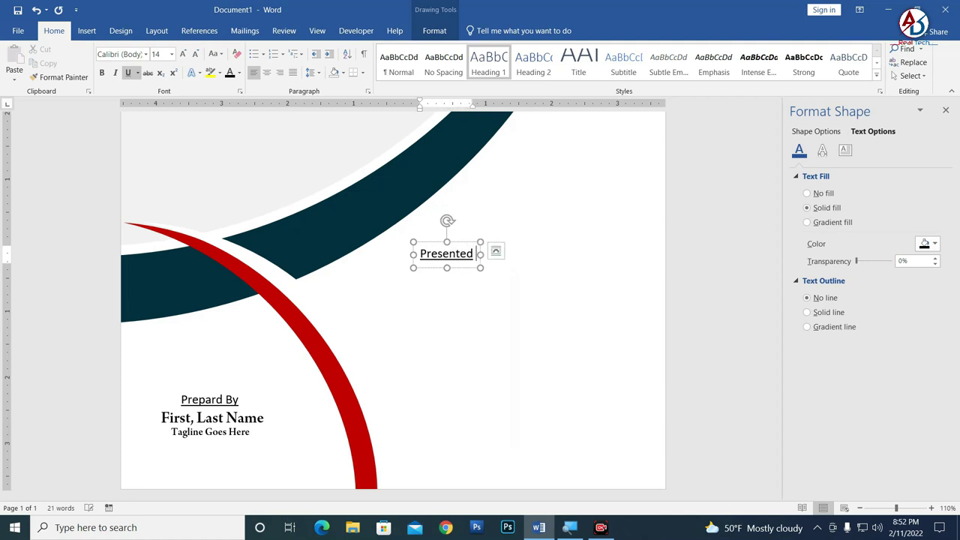
{"action": "type", "text": " For"}
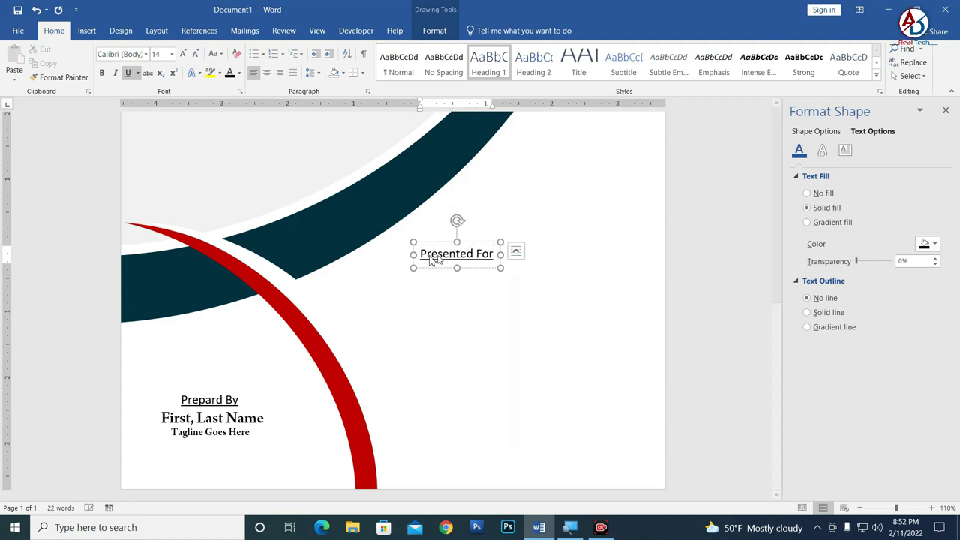
Step: Make Presented For bold at size 20 without underline, and nudge the box into place
{"action": "triple_click", "coordinate": [433, 258]}
{"action": "left_click", "coordinate": [128, 72]}
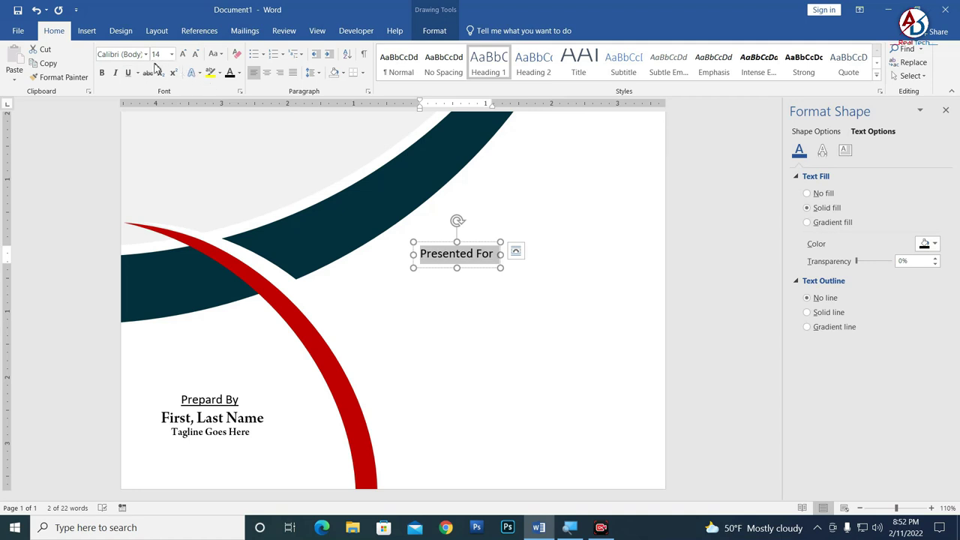
{"action": "left_click", "coordinate": [102, 72]}
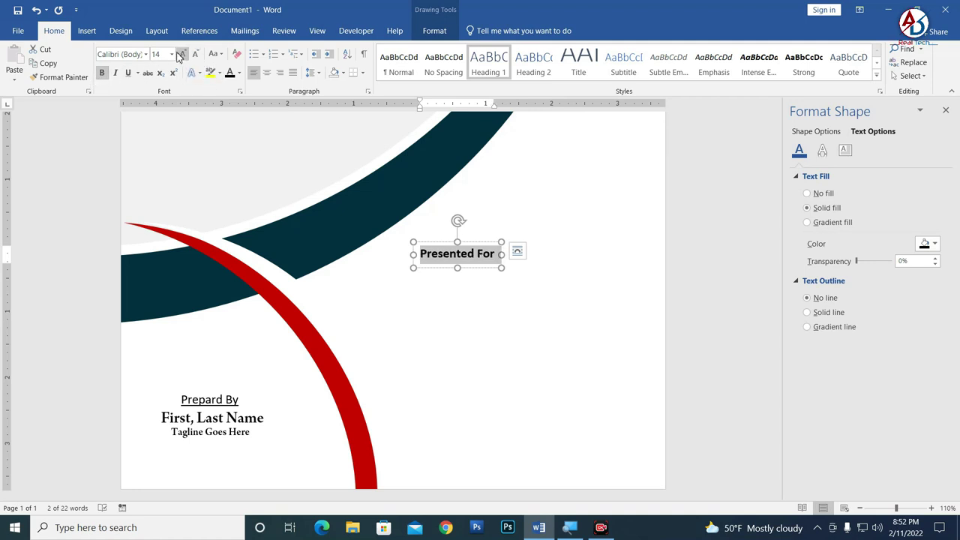
{"action": "left_click", "coordinate": [180, 55]}
{"action": "left_click", "coordinate": [181, 54]}
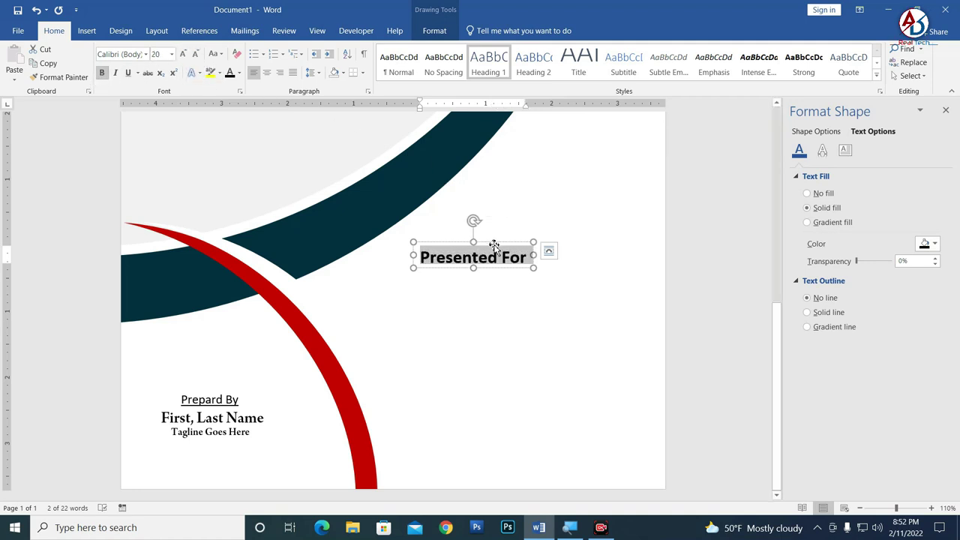
{"action": "left_click_drag", "start_coordinate": [495, 247], "coordinate": [459, 248]}
{"action": "scroll", "coordinate": [514, 278], "scroll_direction": "down", "scroll_amount": 2, "text": "ctrl"}
{"action": "scroll", "coordinate": [529, 320], "scroll_direction": "down", "scroll_amount": 8, "text": "ctrl"}
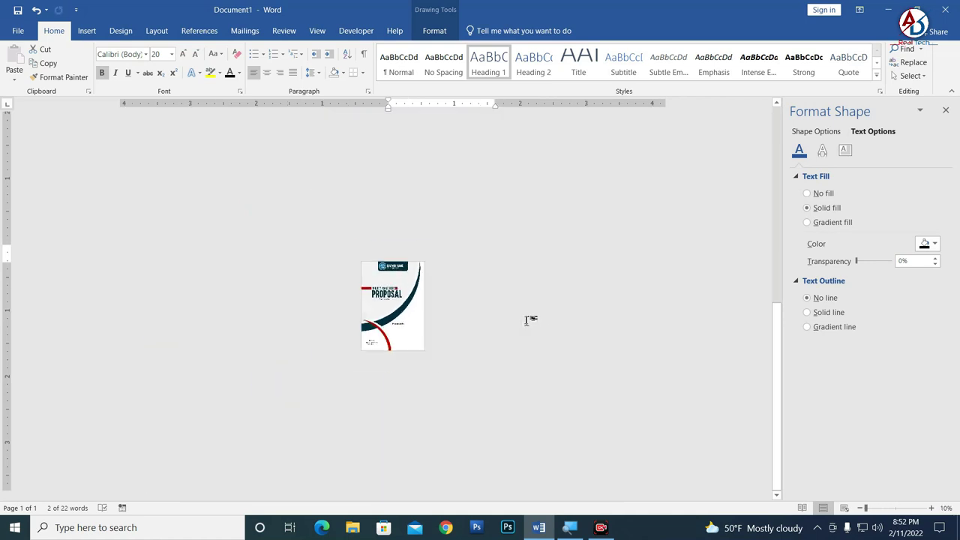
{"action": "scroll", "coordinate": [529, 320], "scroll_direction": "up", "scroll_amount": 6, "text": "ctrl"}
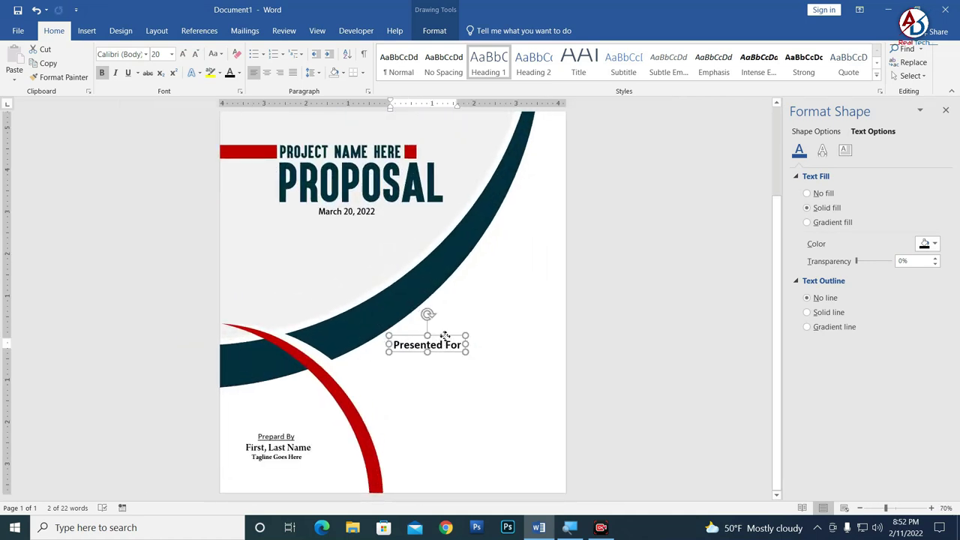
{"action": "left_click_drag", "start_coordinate": [444, 336], "coordinate": [447, 335]}
{"action": "left_click", "coordinate": [455, 375]}
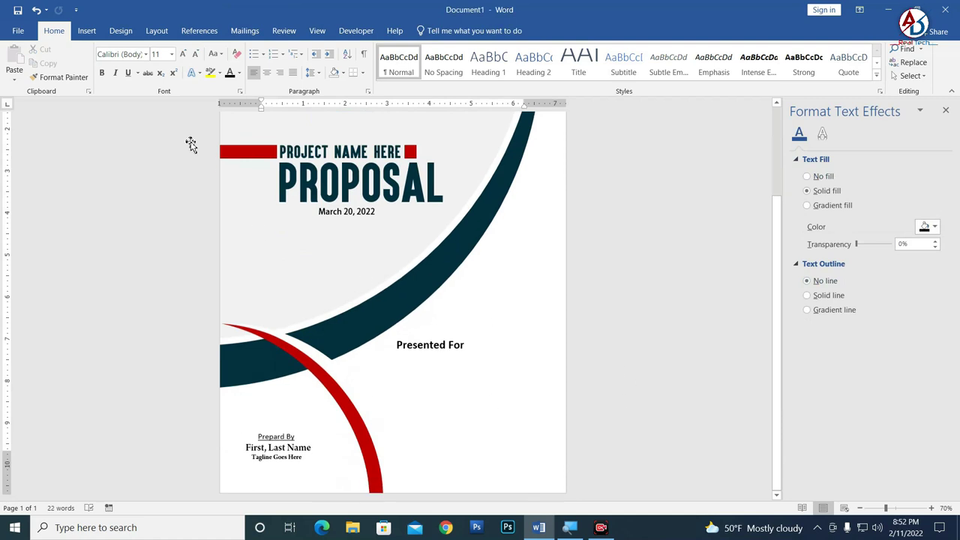
Step: Draw a horizontal line beneath the Presented For heading
{"action": "left_click", "coordinate": [86, 30]}
{"action": "left_click", "coordinate": [188, 78]}
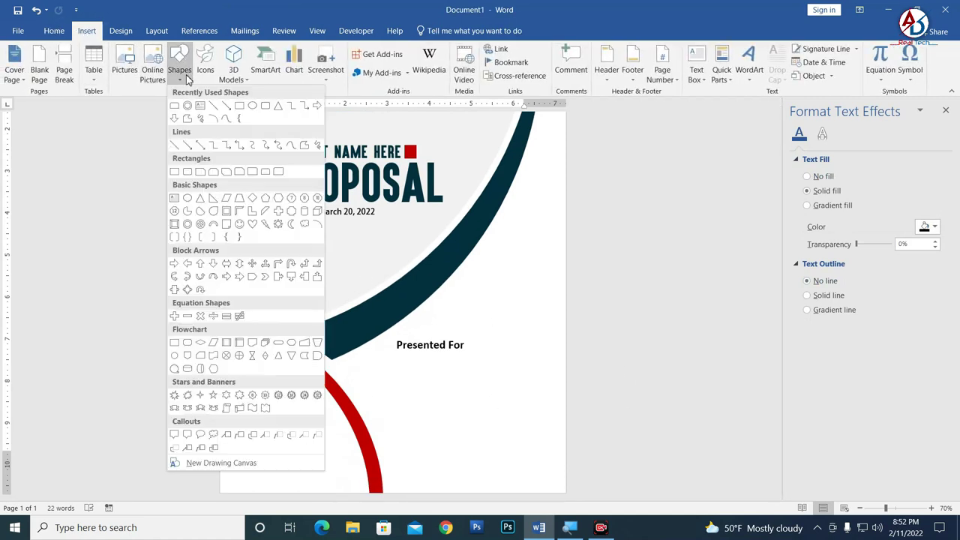
{"action": "left_click", "coordinate": [212, 106]}
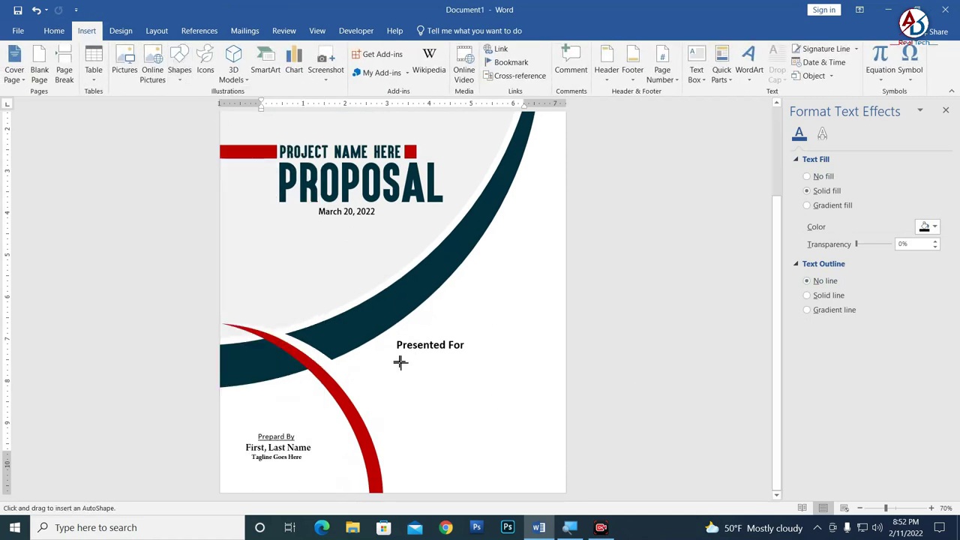
{"action": "left_click_drag", "start_coordinate": [399, 356], "coordinate": [532, 354]}
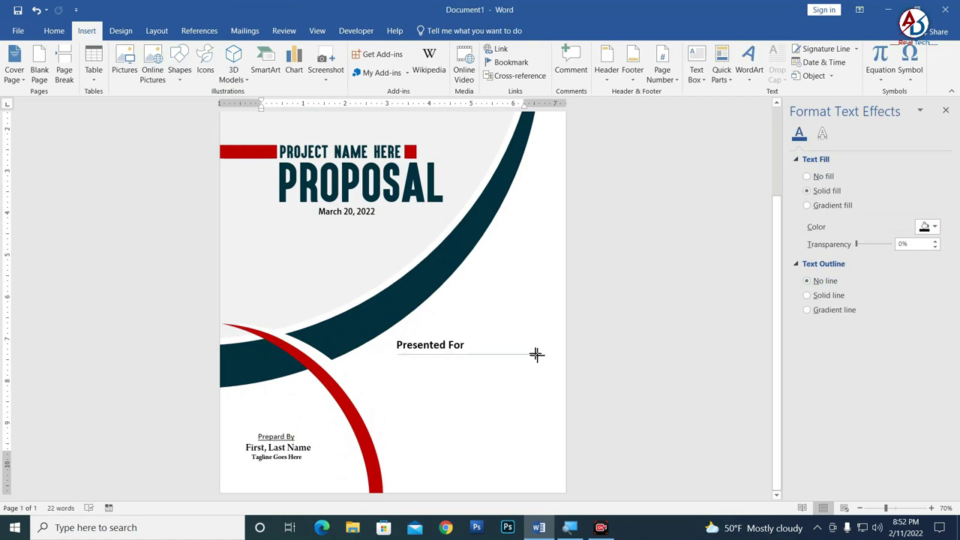
{"action": "scroll", "coordinate": [498, 355], "scroll_direction": "up", "scroll_amount": 4}
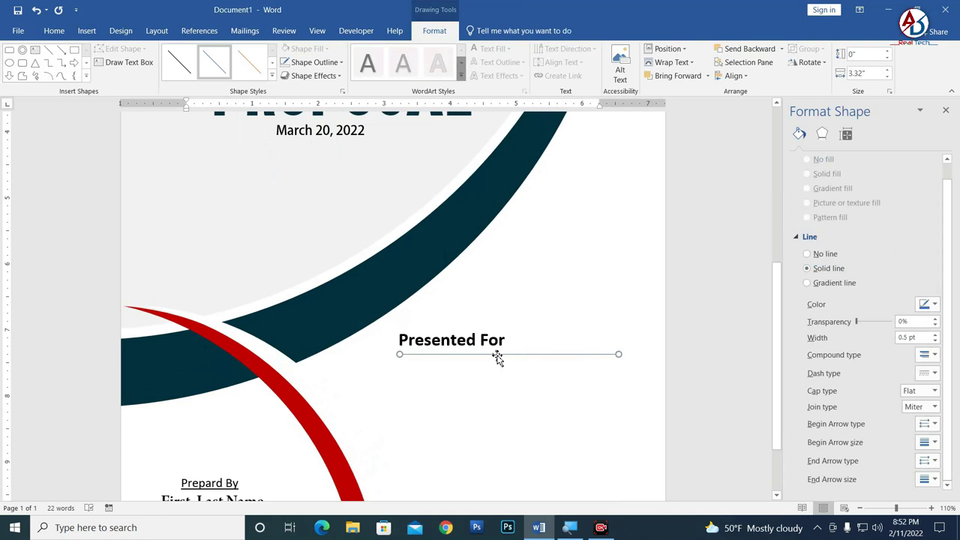
Step: Give the line a 1½ pt weight and the dark teal colour of the arc
{"action": "left_click", "coordinate": [54, 30]}
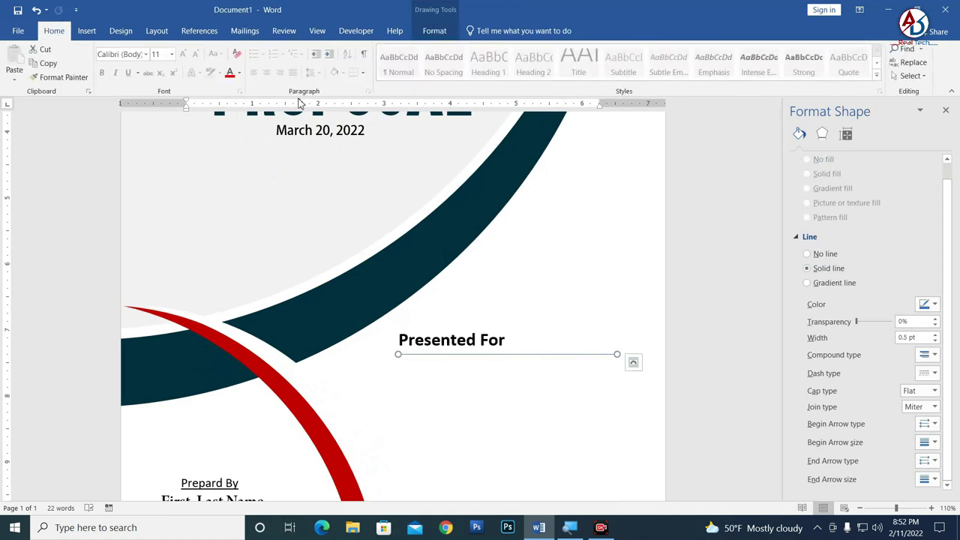
{"action": "left_click", "coordinate": [434, 30]}
{"action": "left_click", "coordinate": [311, 62]}
{"action": "mouse_move", "coordinate": [330, 223]}
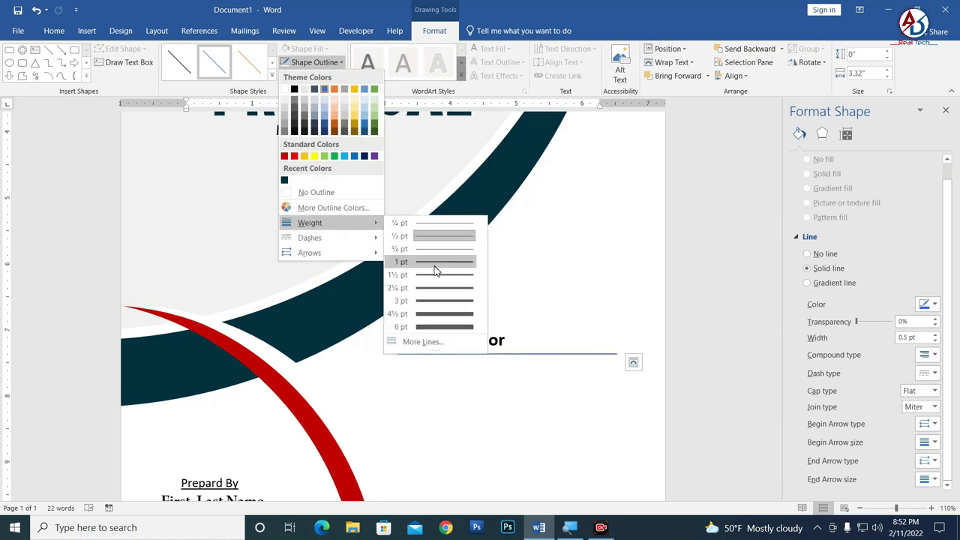
{"action": "left_click", "coordinate": [435, 275]}
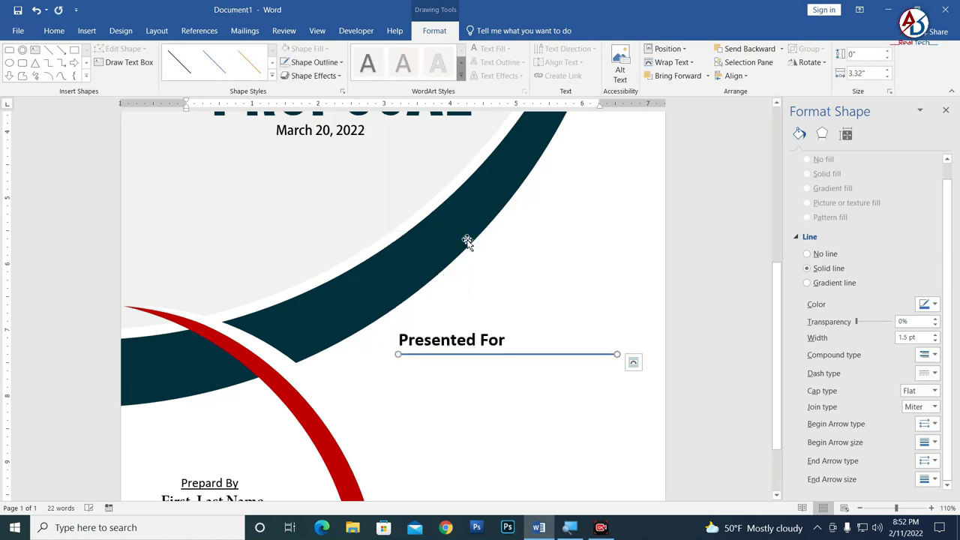
{"action": "left_click", "coordinate": [315, 62]}
{"action": "left_click", "coordinate": [285, 181]}
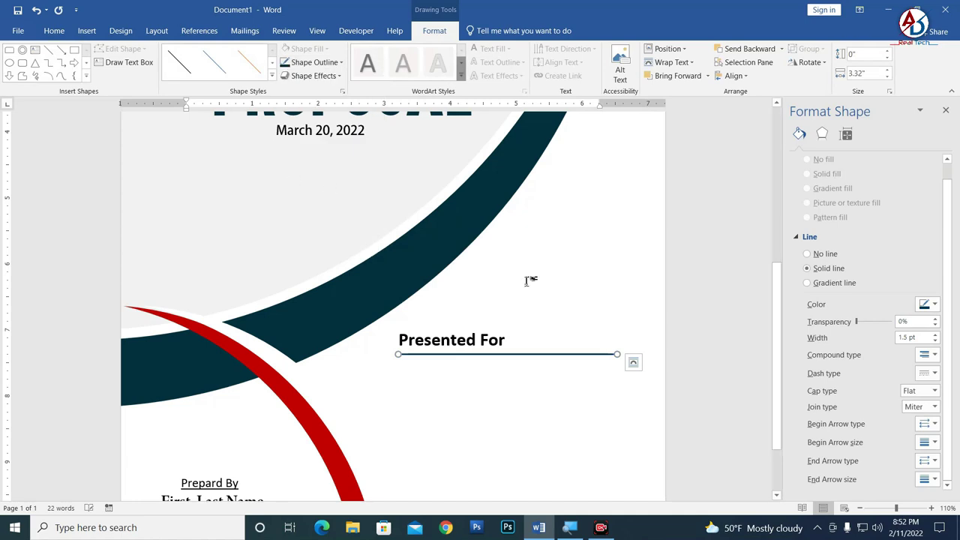
{"action": "left_click", "coordinate": [584, 405]}
{"action": "scroll", "coordinate": [540, 378], "scroll_direction": "down", "scroll_amount": 8}
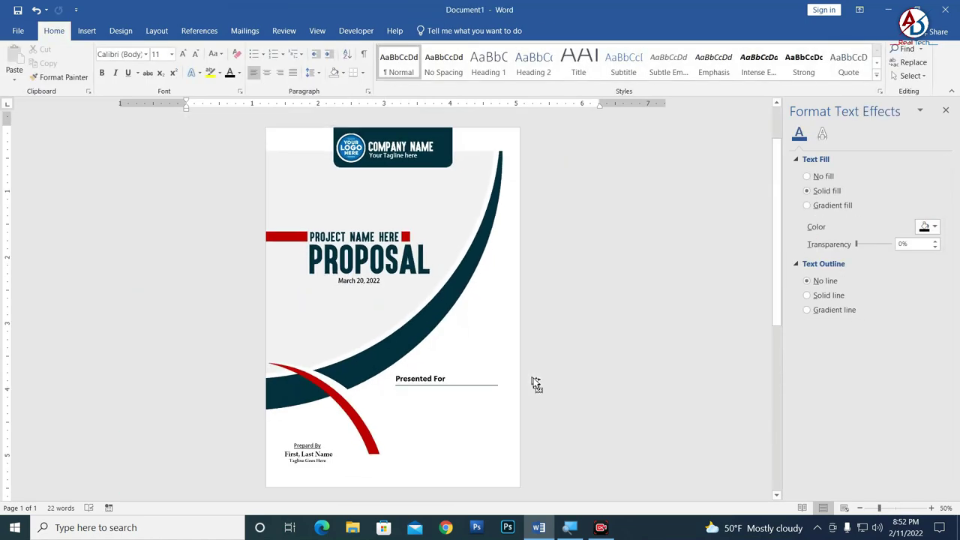
{"action": "scroll", "coordinate": [472, 325], "scroll_direction": "up", "scroll_amount": 2}
{"action": "scroll", "coordinate": [480, 322], "scroll_direction": "up", "scroll_amount": 3}
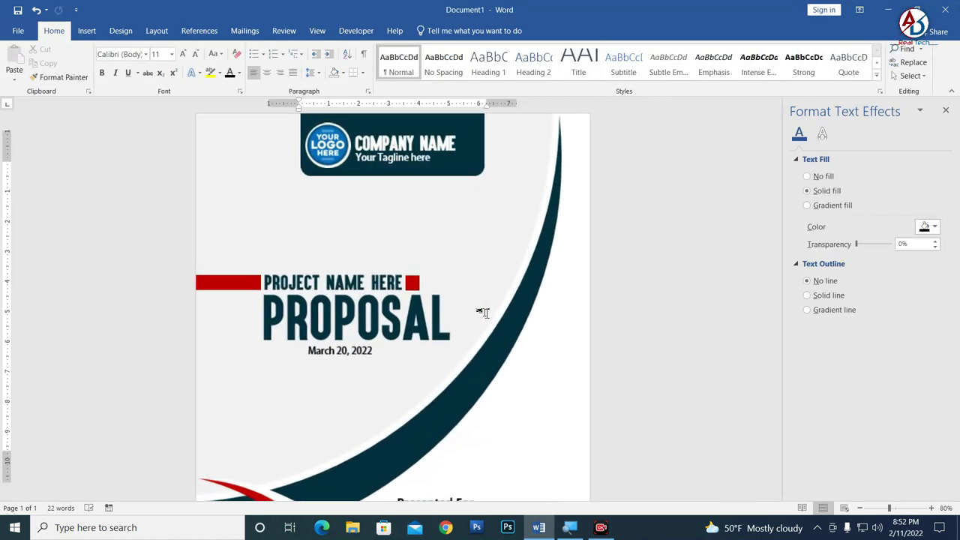
{"action": "scroll", "coordinate": [408, 358], "scroll_direction": "down", "scroll_amount": 2}
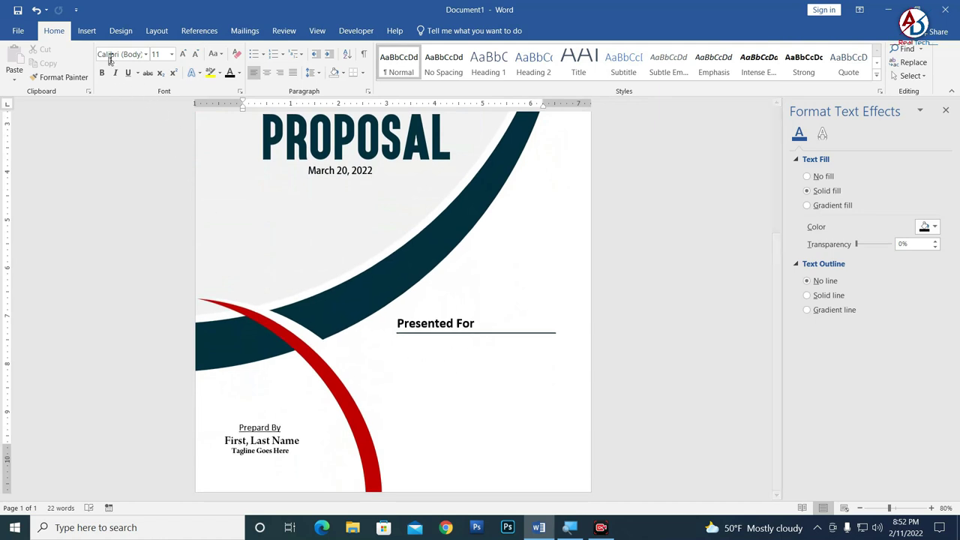
Step: Draw a text box under the Presented For line and apply the No Spacing style to it
{"action": "left_click", "coordinate": [87, 31]}
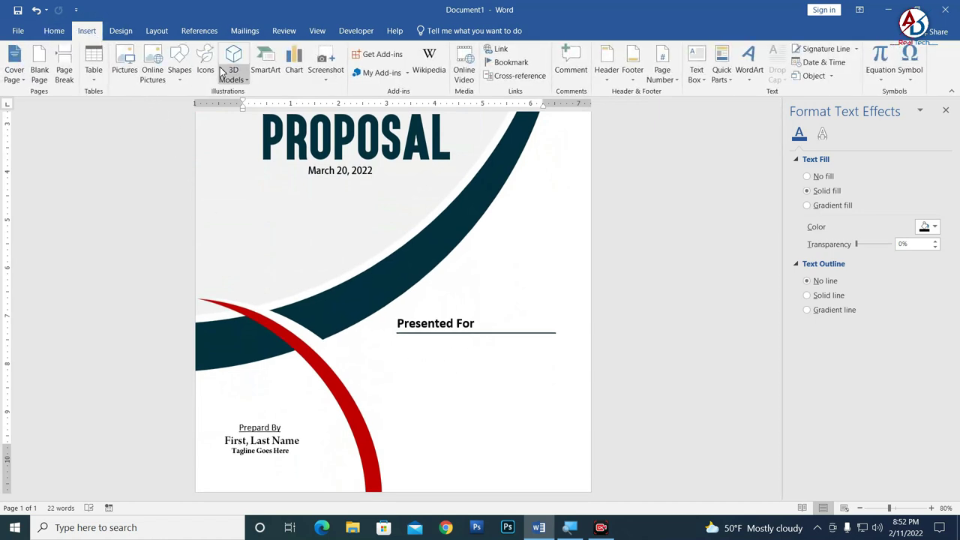
{"action": "left_click", "coordinate": [180, 75]}
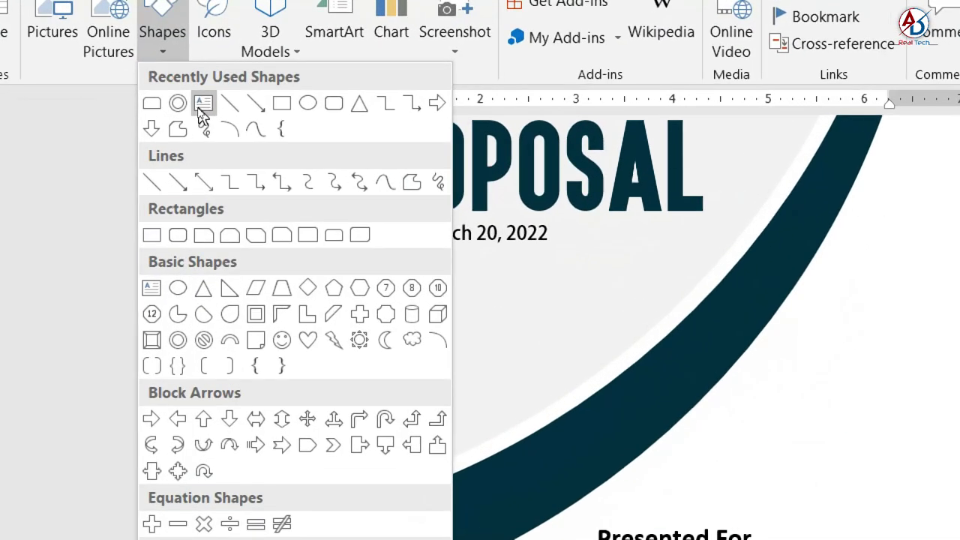
{"action": "left_click", "coordinate": [200, 107]}
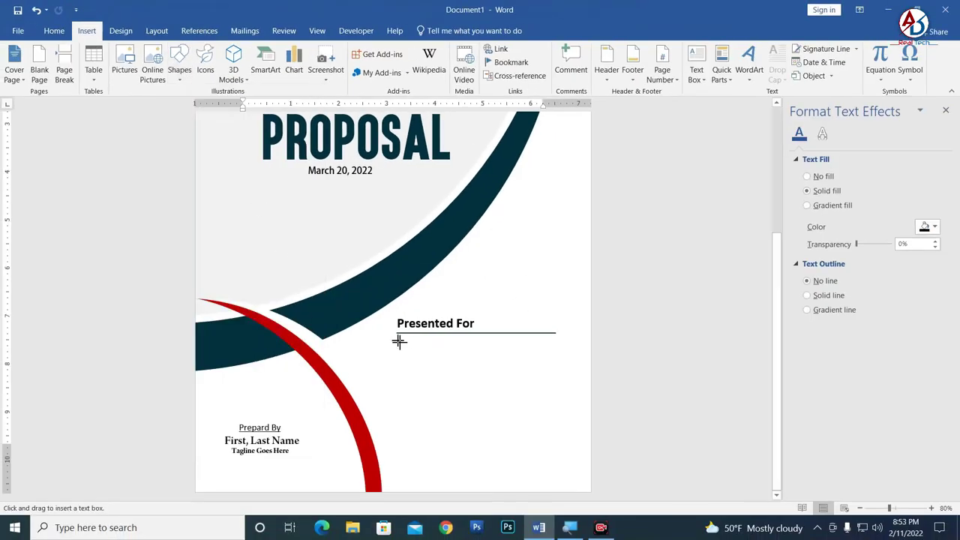
{"action": "left_click_drag", "start_coordinate": [398, 342], "coordinate": [571, 467]}
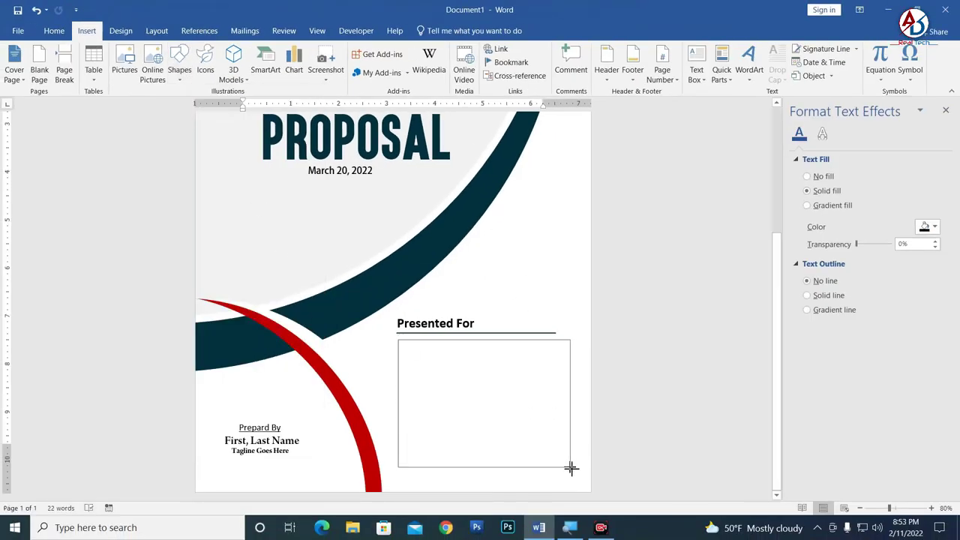
{"action": "left_click_drag", "start_coordinate": [571, 467], "coordinate": [552, 460]}
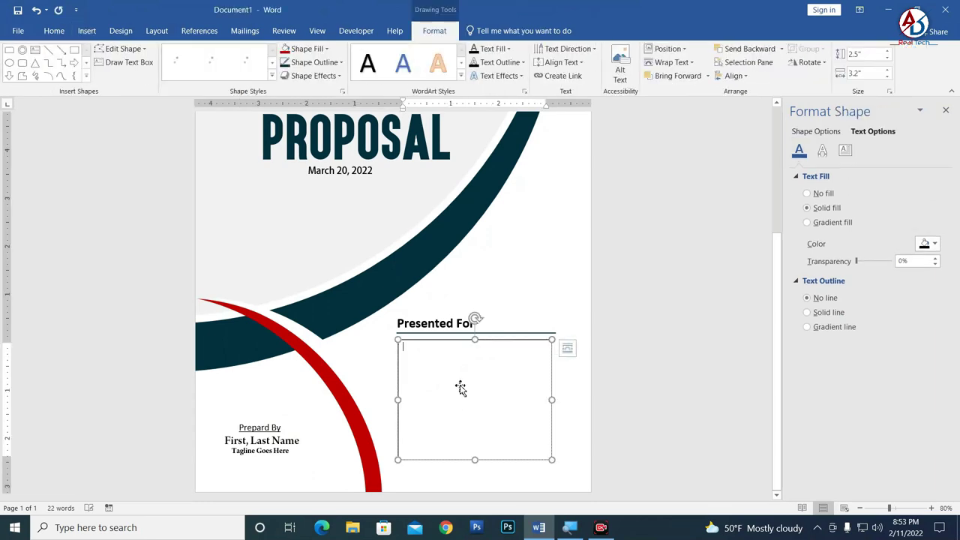
{"action": "left_click", "coordinate": [54, 31]}
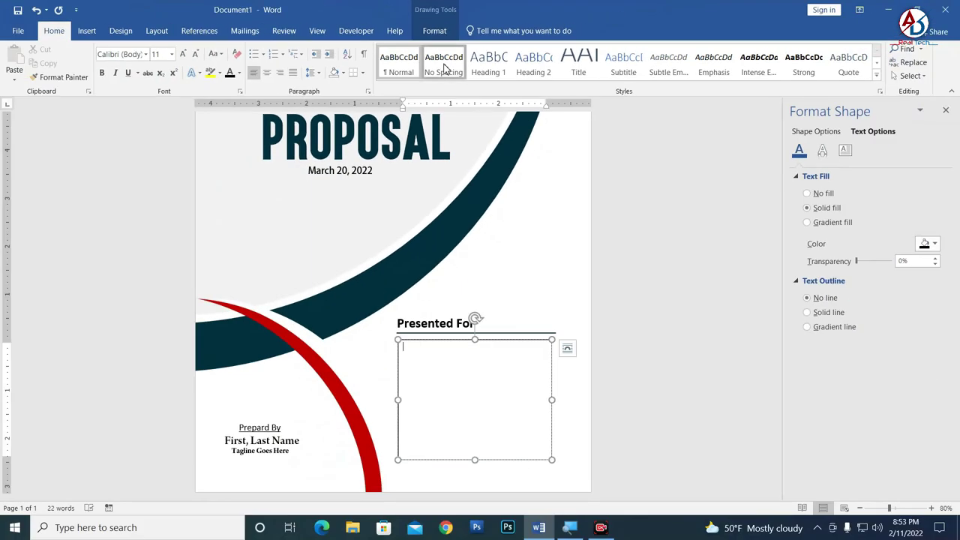
{"action": "left_click", "coordinate": [444, 66]}
{"action": "left_click", "coordinate": [435, 395]}
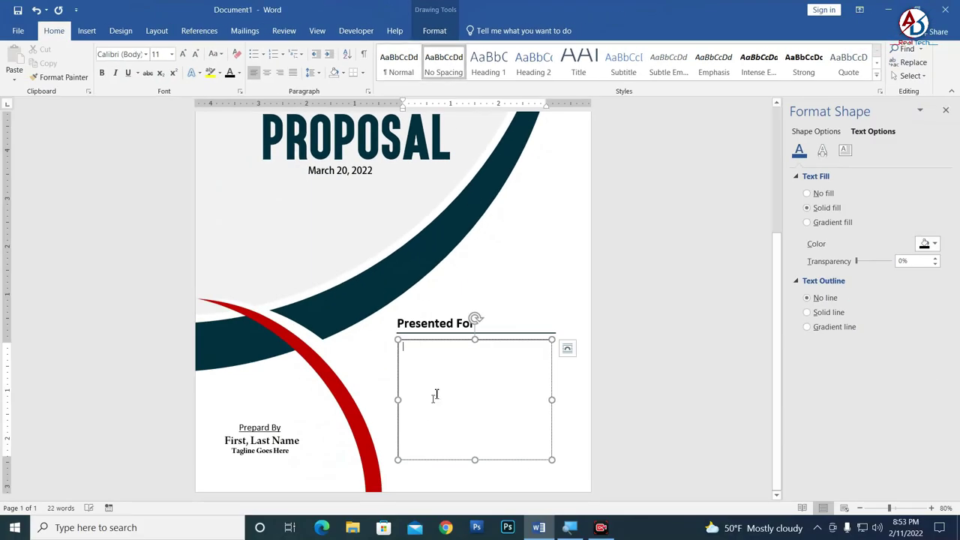
Step: Type the placeholder name, company and address lines into the text box
{"action": "scroll", "coordinate": [473, 368], "scroll_direction": "up", "scroll_amount": 3, "text": "ctrl"}
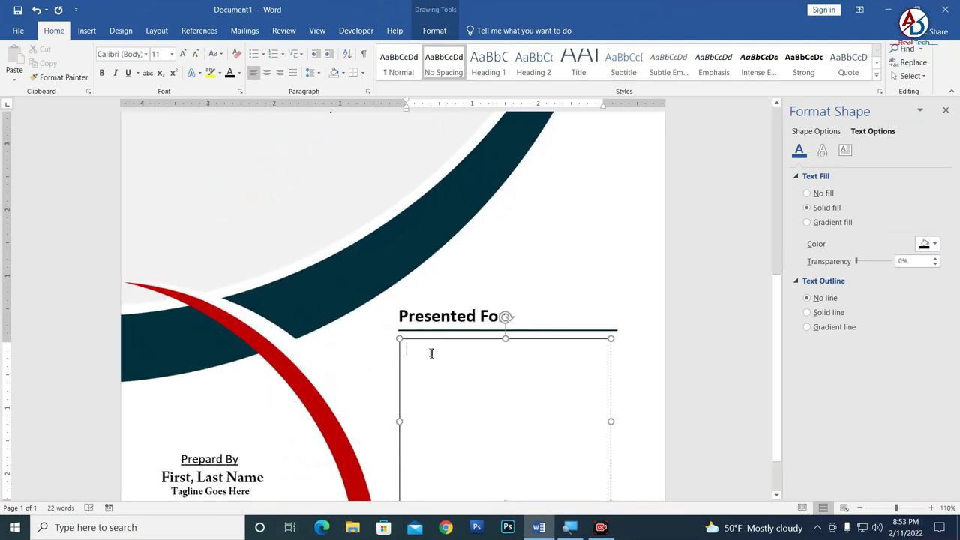
{"action": "type", "text": "First, Last Name"}
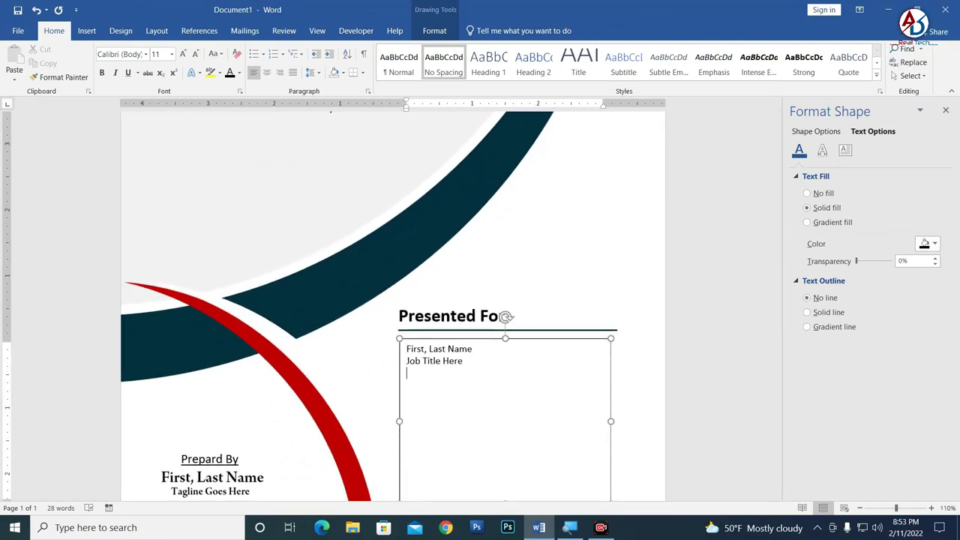
{"action": "type", "text": " NAME HERE]"}
{"action": "key", "text": "Return"}
{"action": "type", "text": "Company Goes Address Here"}
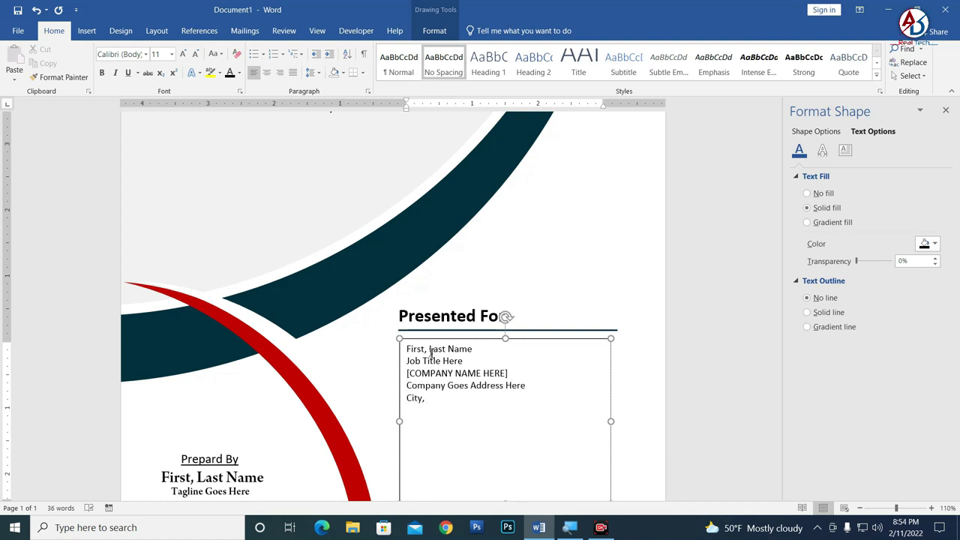
{"action": "type", "text": " City, Location, Postal Code"}
{"action": "key", "text": "Return"}
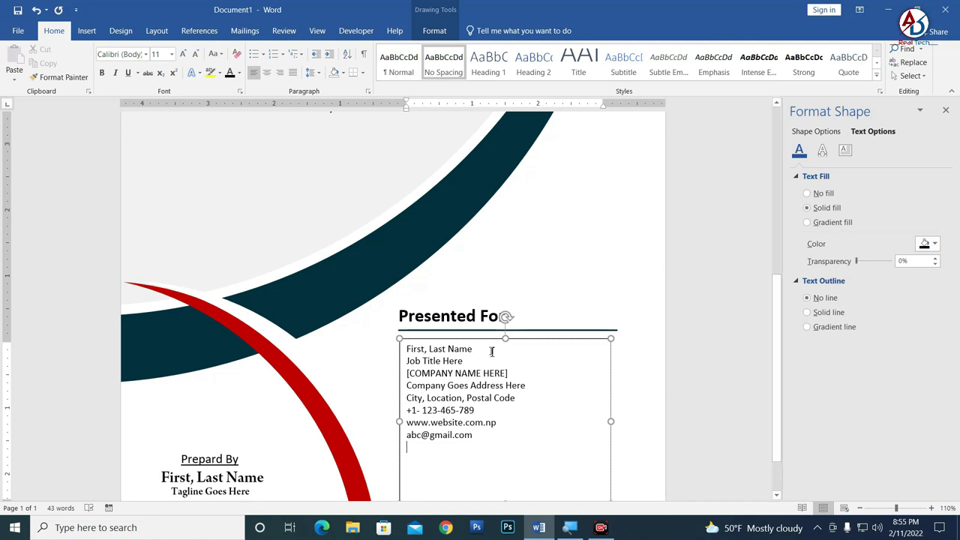
{"action": "scroll", "coordinate": [491, 347], "scroll_direction": "down", "scroll_amount": 1}
Step: Make the name line bold at 18 pt, enlarge [COMPANY NAME HERE] to 14, and nudge the box
{"action": "left_click_drag", "start_coordinate": [481, 324], "coordinate": [405, 323]}
{"action": "left_click", "coordinate": [183, 57]}
{"action": "left_click", "coordinate": [182, 57]}
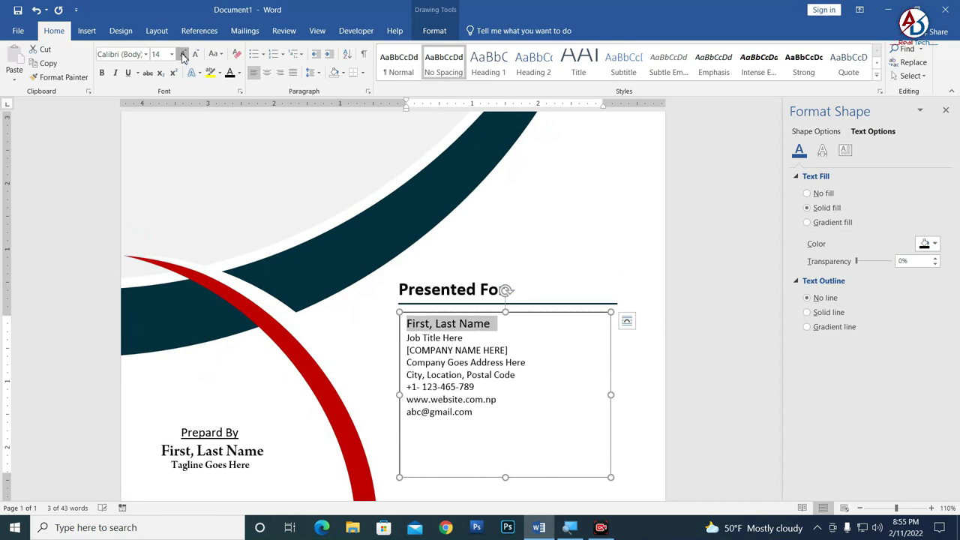
{"action": "left_click", "coordinate": [183, 57]}
{"action": "left_click", "coordinate": [182, 57]}
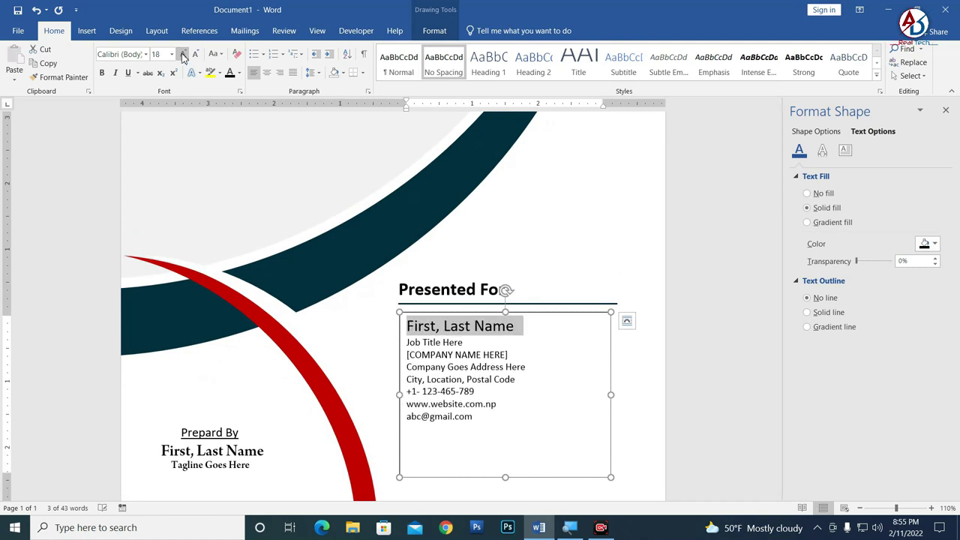
{"action": "left_click", "coordinate": [102, 73]}
{"action": "left_click_drag", "start_coordinate": [405, 357], "coordinate": [513, 355]}
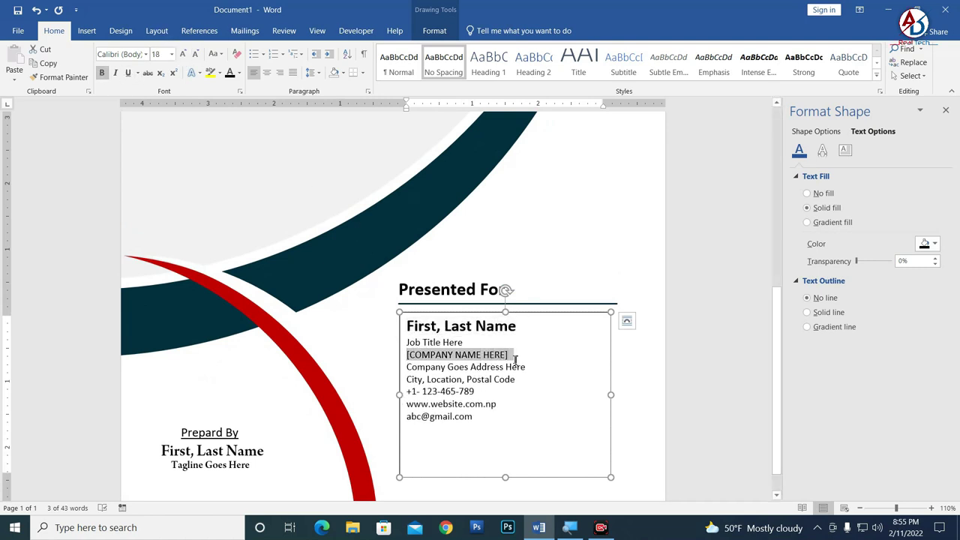
{"action": "left_click", "coordinate": [182, 56]}
{"action": "left_click", "coordinate": [182, 56]}
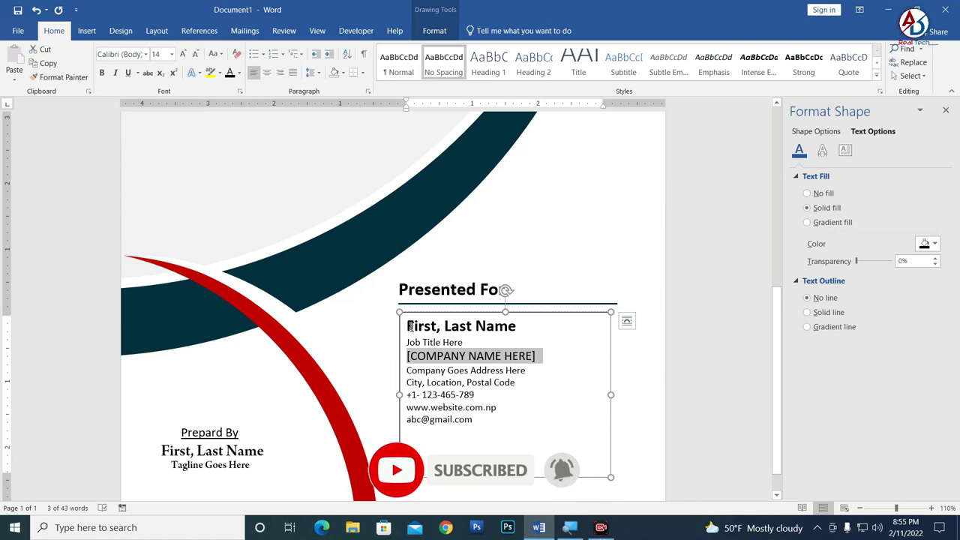
{"action": "left_click_drag", "start_coordinate": [407, 326], "coordinate": [525, 327]}
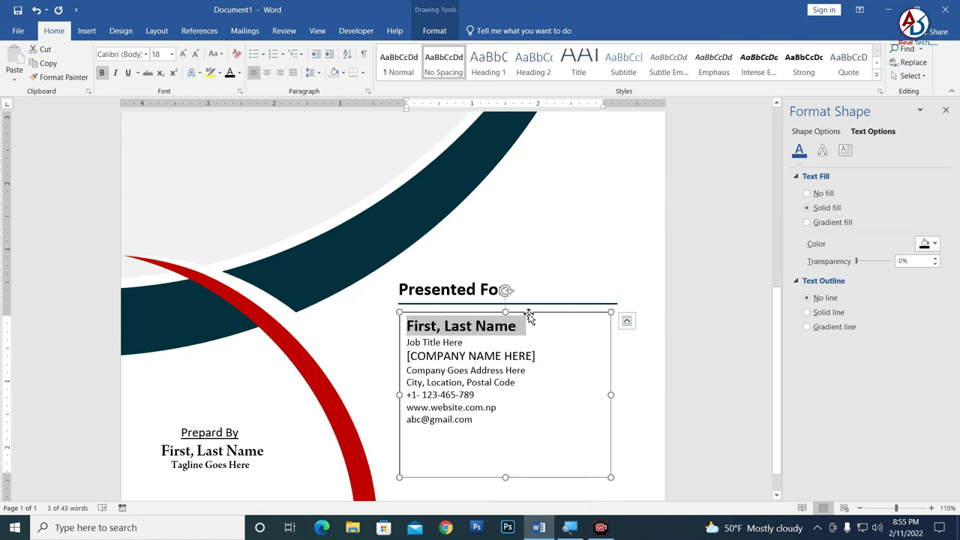
{"action": "left_click_drag", "start_coordinate": [529, 316], "coordinate": [522, 309]}
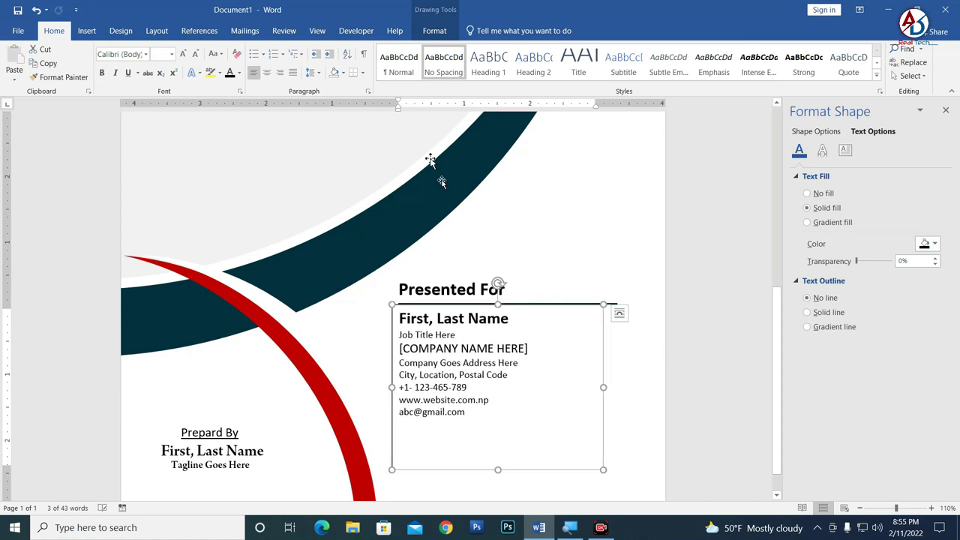
Step: Remove the contact text box's outline and shorten it from the bottom
{"action": "left_click", "coordinate": [434, 31]}
{"action": "left_click", "coordinate": [313, 63]}
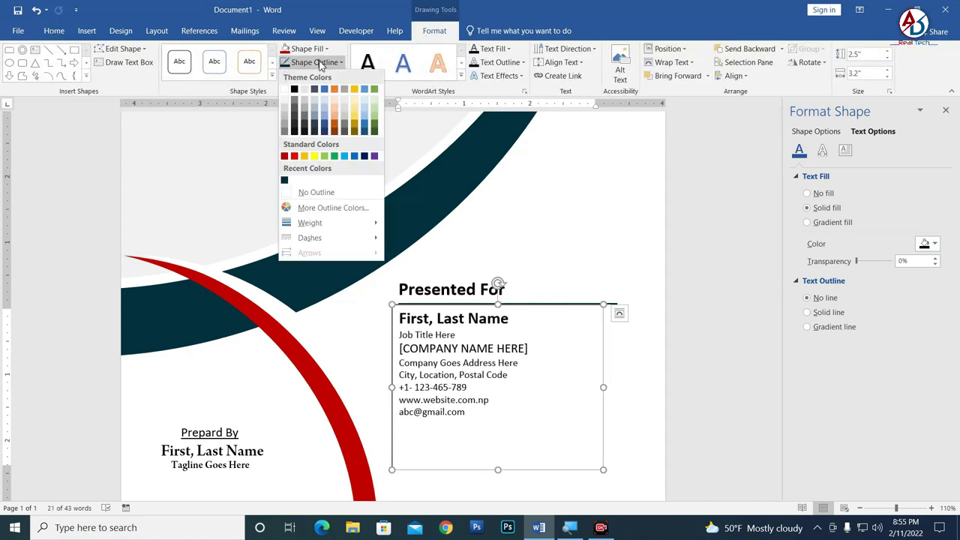
{"action": "left_click", "coordinate": [315, 193]}
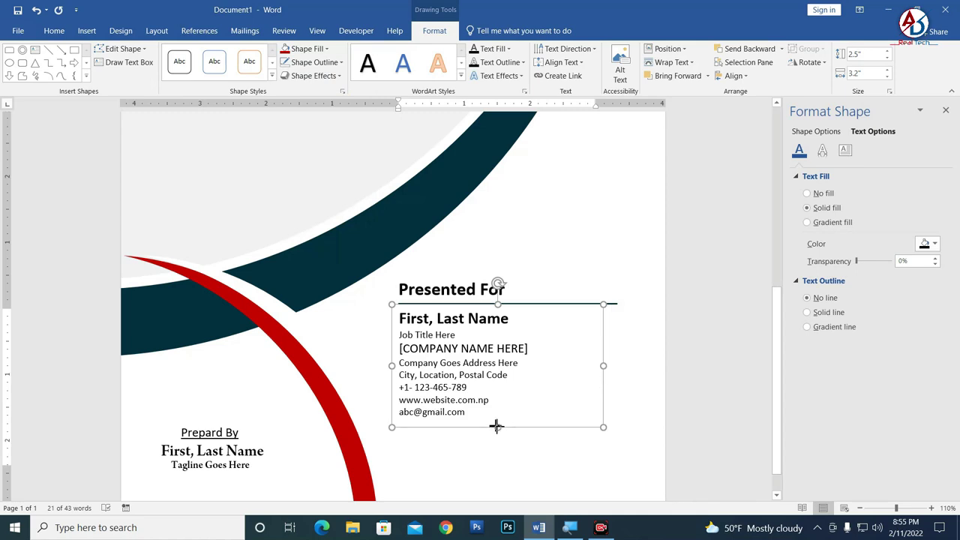
{"action": "left_click_drag", "start_coordinate": [497, 465], "coordinate": [495, 419]}
{"action": "left_click", "coordinate": [512, 455]}
{"action": "scroll", "coordinate": [516, 411], "scroll_direction": "down", "scroll_amount": 5}
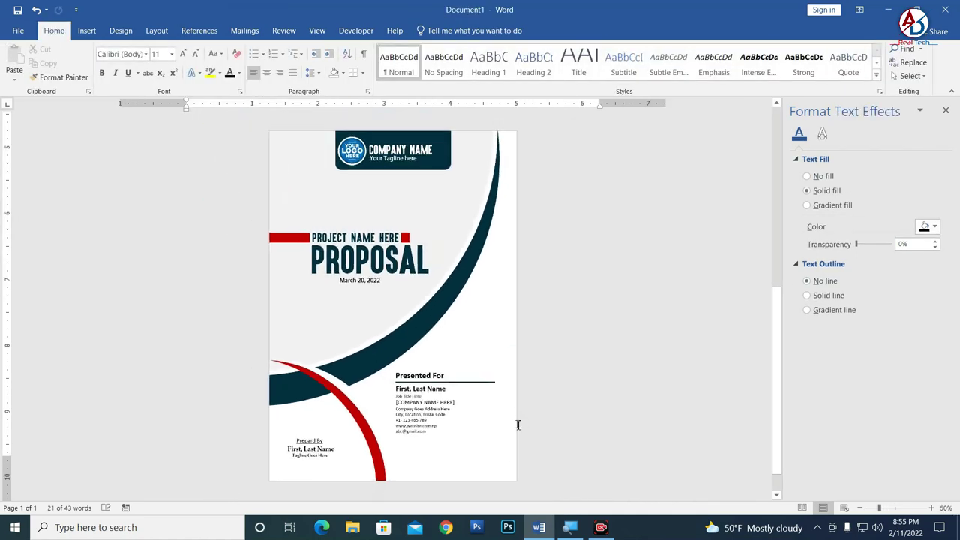
{"action": "scroll", "coordinate": [531, 414], "scroll_direction": "up", "scroll_amount": 2}
{"action": "scroll", "coordinate": [525, 409], "scroll_direction": "down", "scroll_amount": 3}
Step: Bold the company name, enlarge the address, phone, website and email lines to 12, and extend the box
{"action": "left_click", "coordinate": [463, 396]}
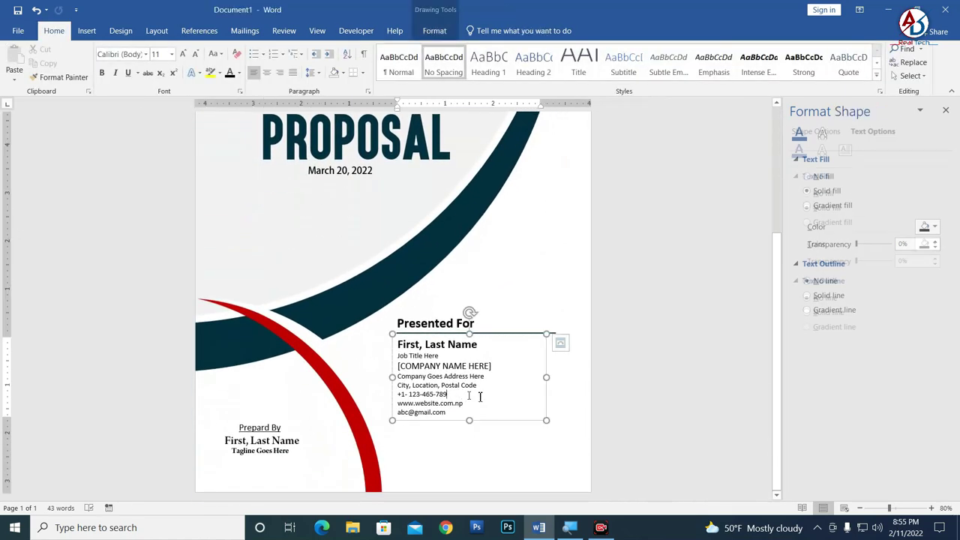
{"action": "left_click_drag", "start_coordinate": [494, 366], "coordinate": [400, 365]}
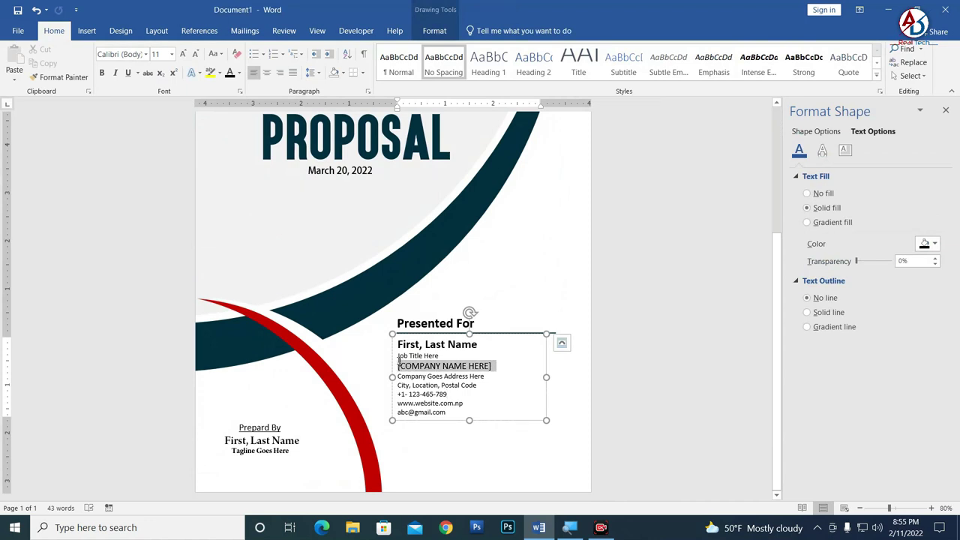
{"action": "key", "text": "ctrl+b"}
{"action": "left_click", "coordinate": [451, 397]}
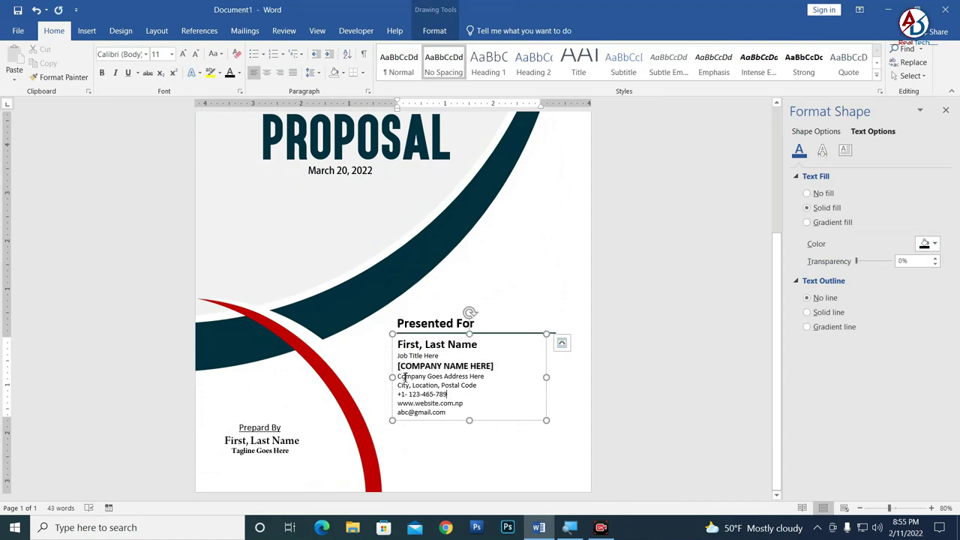
{"action": "left_click_drag", "start_coordinate": [400, 377], "coordinate": [475, 418]}
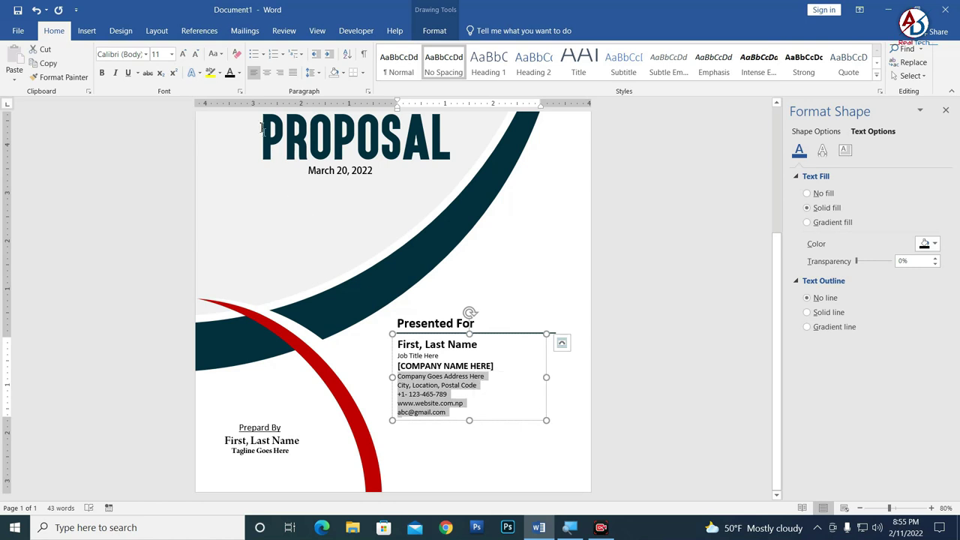
{"action": "left_click", "coordinate": [182, 53]}
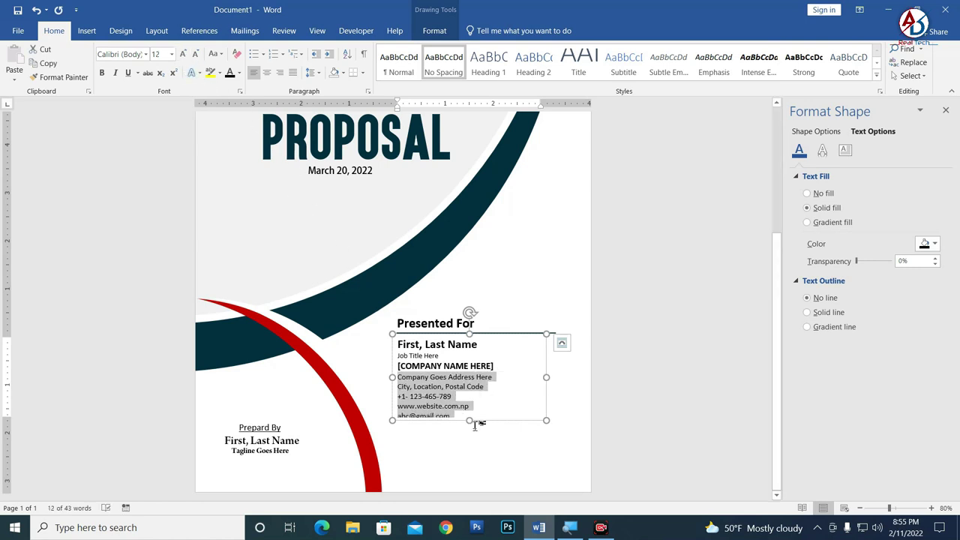
{"action": "left_click_drag", "start_coordinate": [469, 421], "coordinate": [470, 430]}
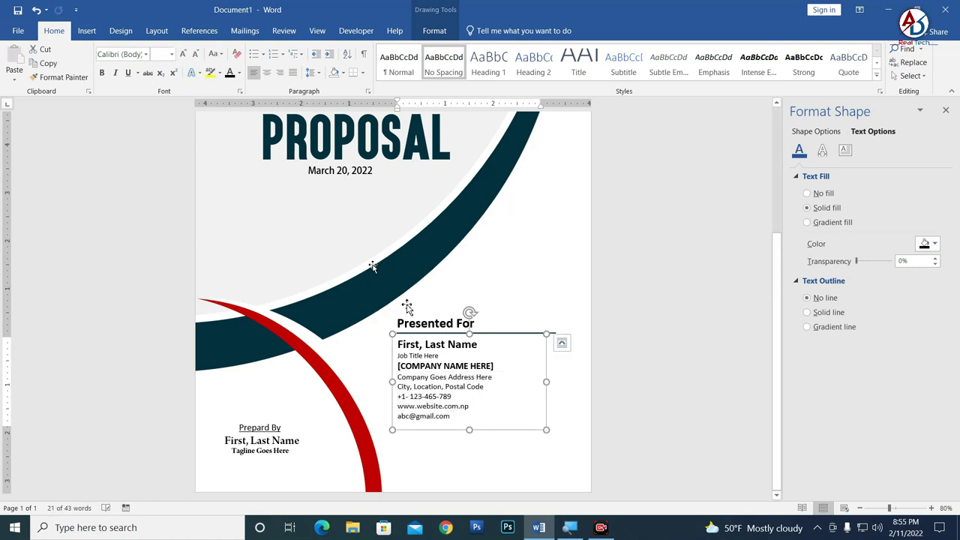
{"action": "left_click", "coordinate": [670, 424]}
{"action": "scroll", "coordinate": [514, 398], "scroll_direction": "up", "scroll_amount": 3}
{"action": "scroll", "coordinate": [484, 373], "scroll_direction": "down", "scroll_amount": 3}
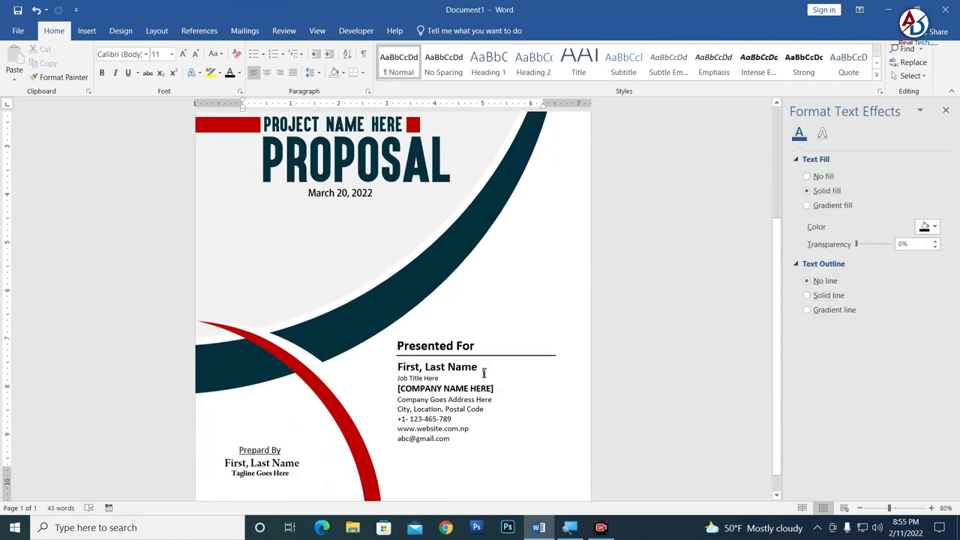
Step: Recolour the rule beneath Presented For to Dark Red
{"action": "left_click", "coordinate": [545, 356]}
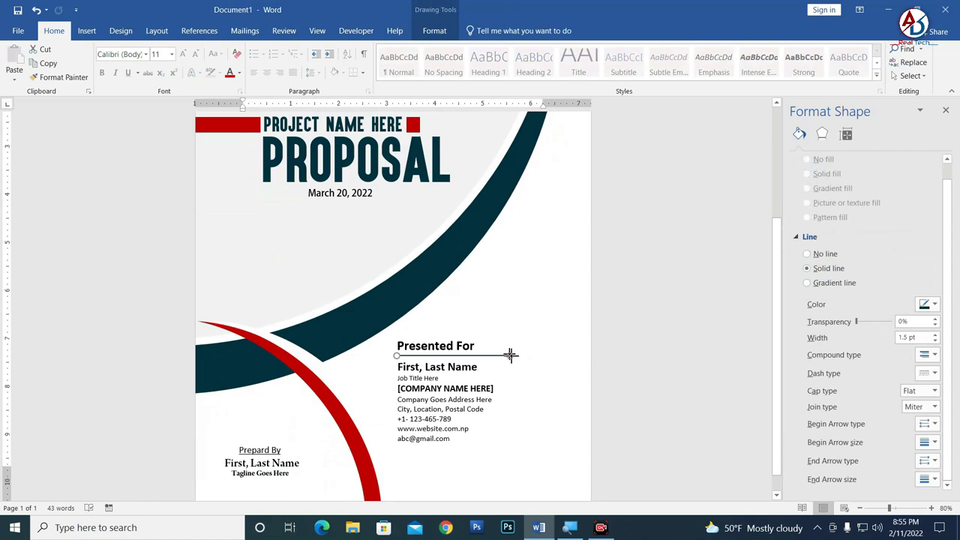
{"action": "left_click", "coordinate": [928, 304]}
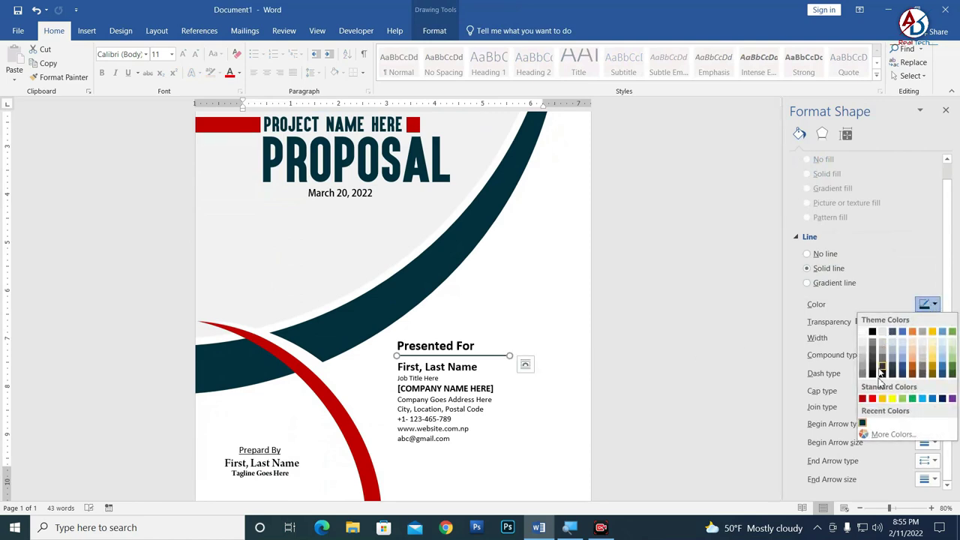
{"action": "left_click", "coordinate": [864, 399]}
{"action": "left_click", "coordinate": [668, 335]}
{"action": "scroll", "coordinate": [503, 358], "scroll_direction": "up", "scroll_amount": 3}
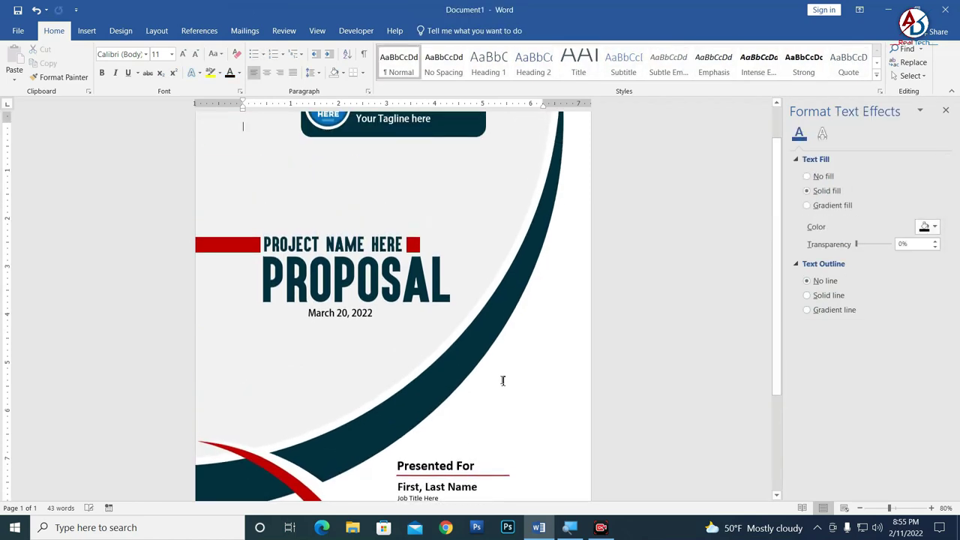
{"action": "scroll", "coordinate": [441, 439], "scroll_direction": "down", "scroll_amount": 4}
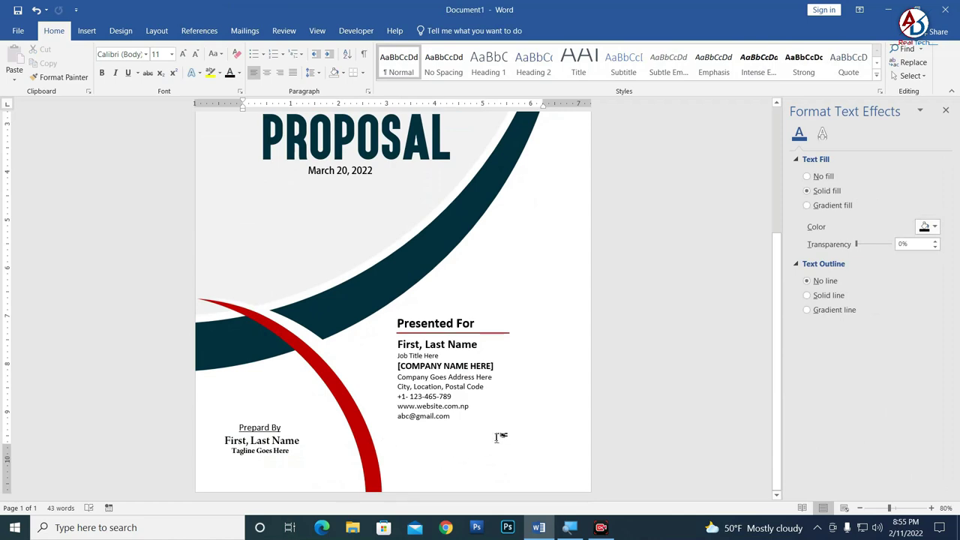
{"action": "scroll", "coordinate": [497, 437], "scroll_direction": "down", "scroll_amount": 3, "text": "ctrl"}
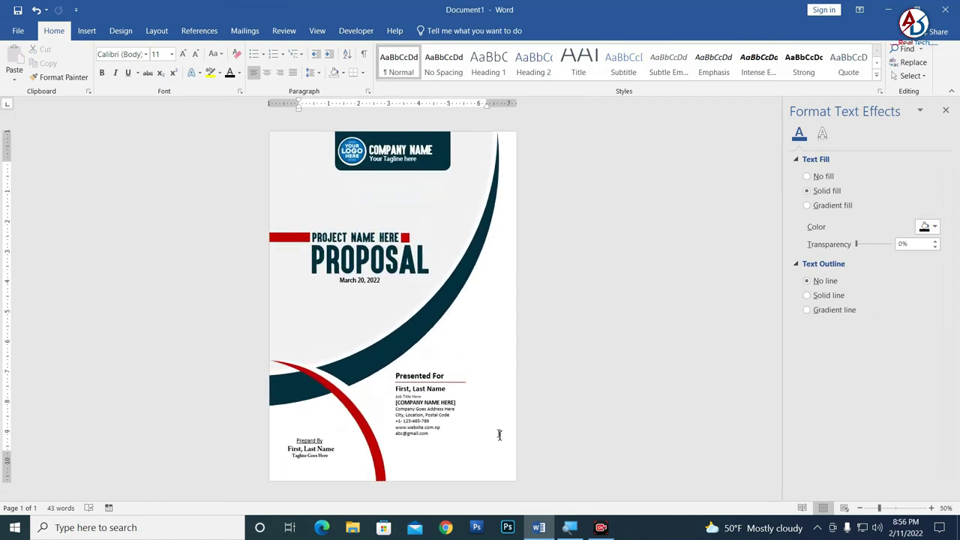
Step: Draw a new text box directly beneath the March 20, 2022 date
{"action": "scroll", "coordinate": [364, 341], "scroll_direction": "up", "scroll_amount": 3, "text": "ctrl"}
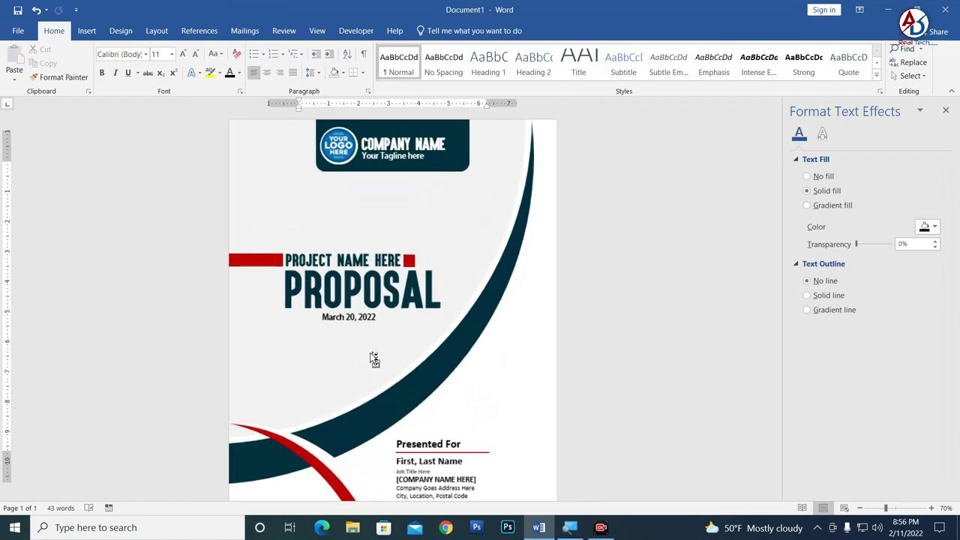
{"action": "left_click", "coordinate": [87, 31]}
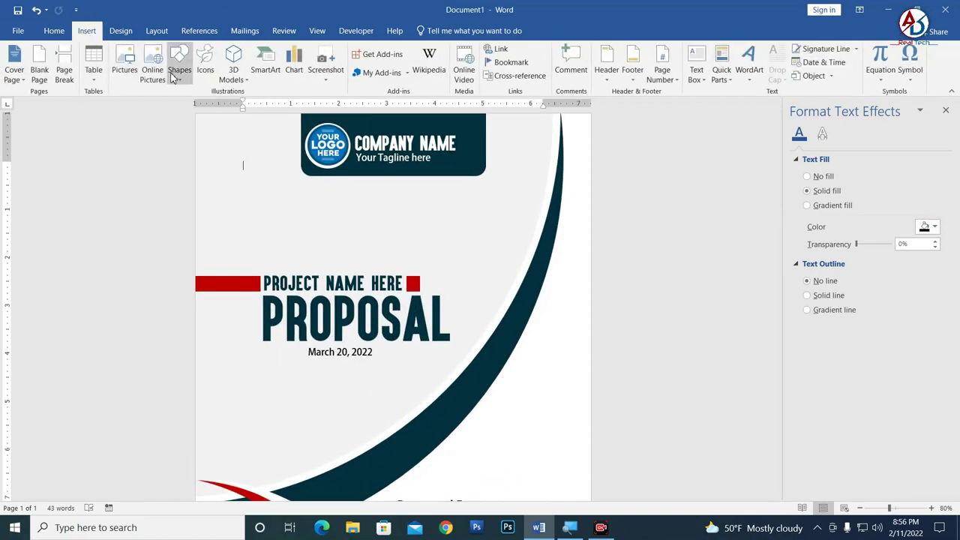
{"action": "left_click", "coordinate": [179, 74]}
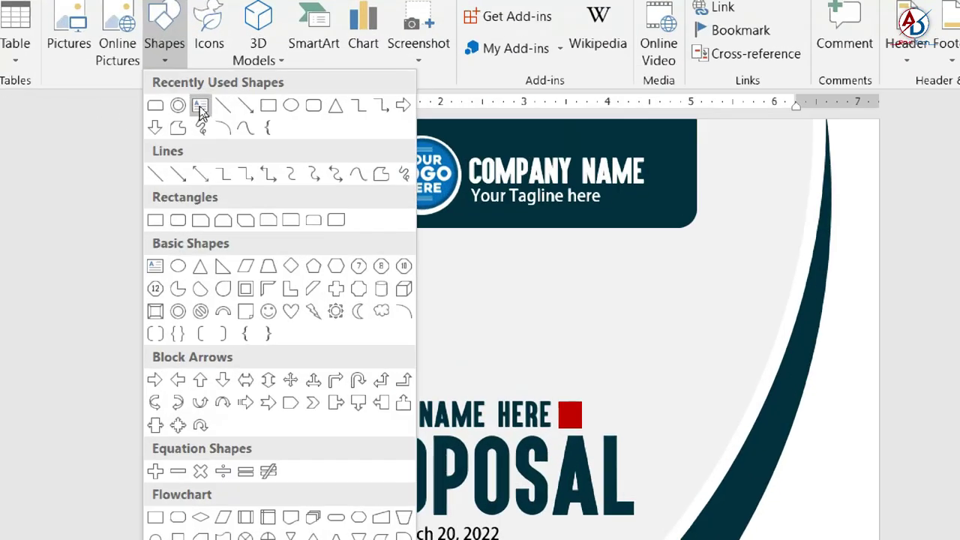
{"action": "left_click", "coordinate": [200, 108]}
{"action": "left_click_drag", "start_coordinate": [200, 372], "coordinate": [447, 436]}
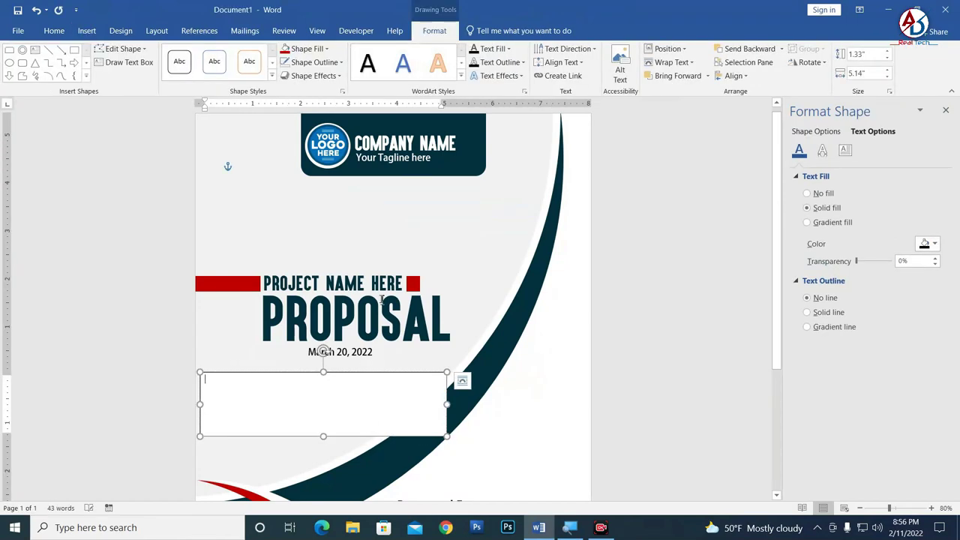
Step: Open Lorem Text.txt in Notepad and paste its first lorem line into the Word text box
{"action": "left_click", "coordinate": [887, 10]}
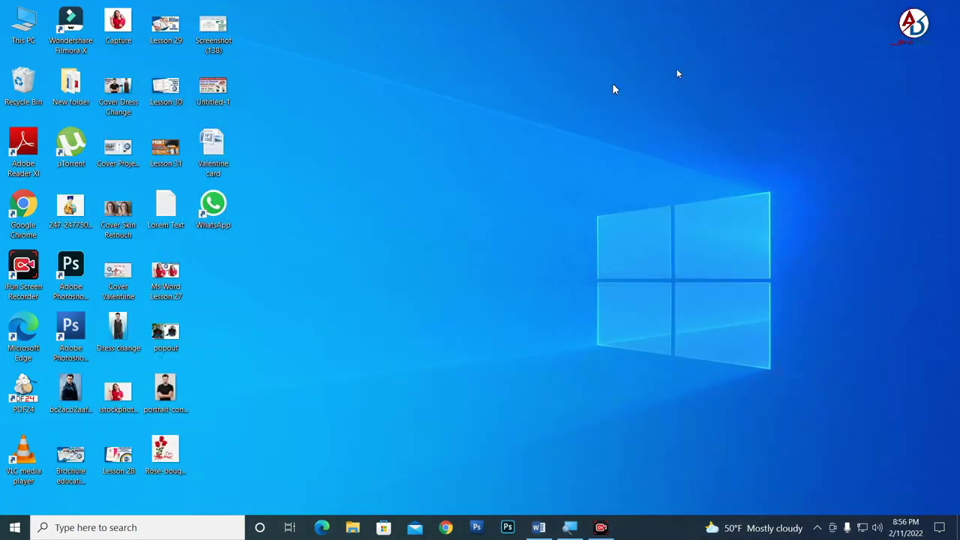
{"action": "double_click", "coordinate": [166, 207]}
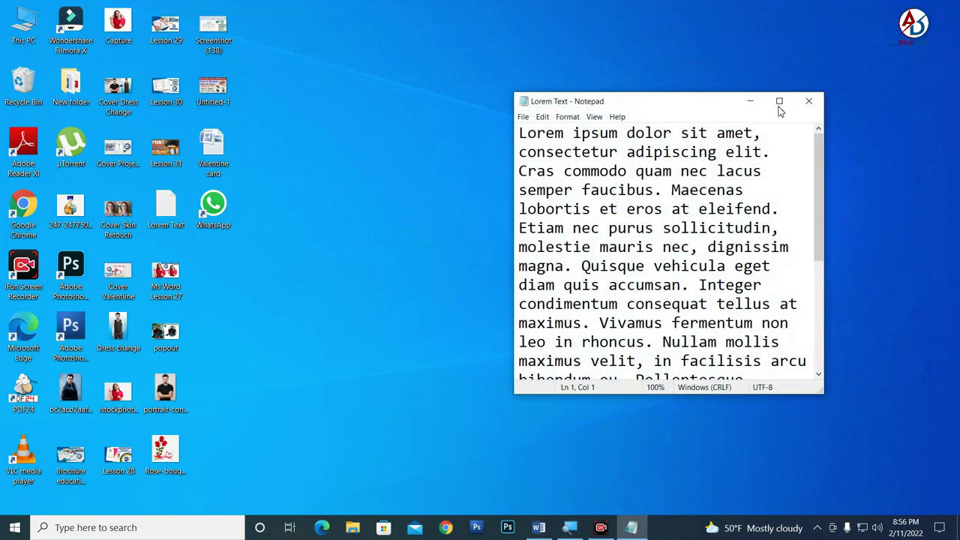
{"action": "left_click", "coordinate": [778, 103]}
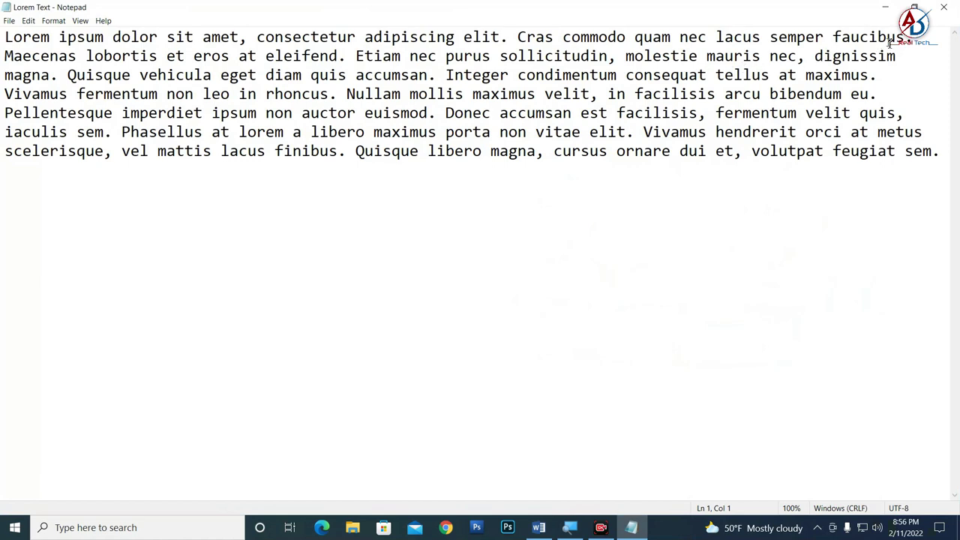
{"action": "left_click_drag", "start_coordinate": [918, 39], "coordinate": [13, 6]}
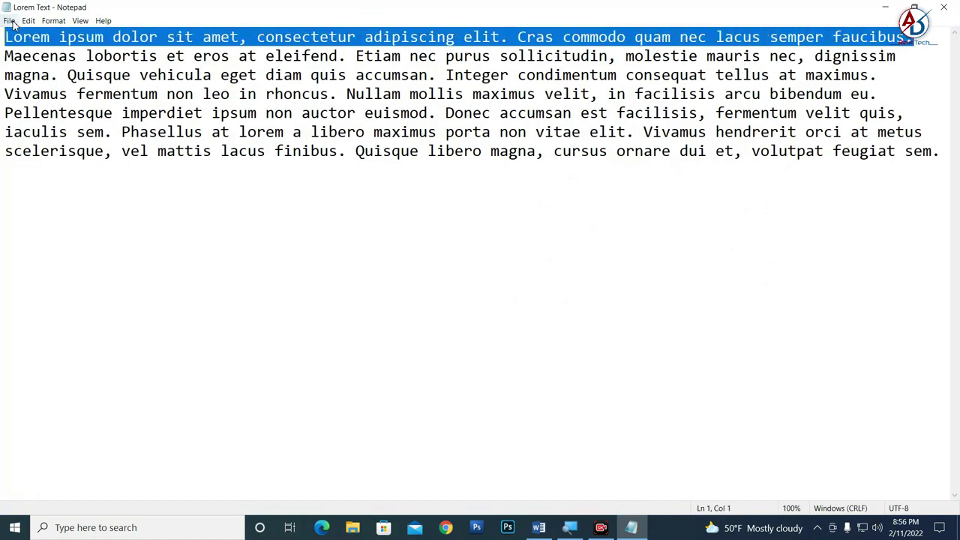
{"action": "key", "text": "alt+Tab"}
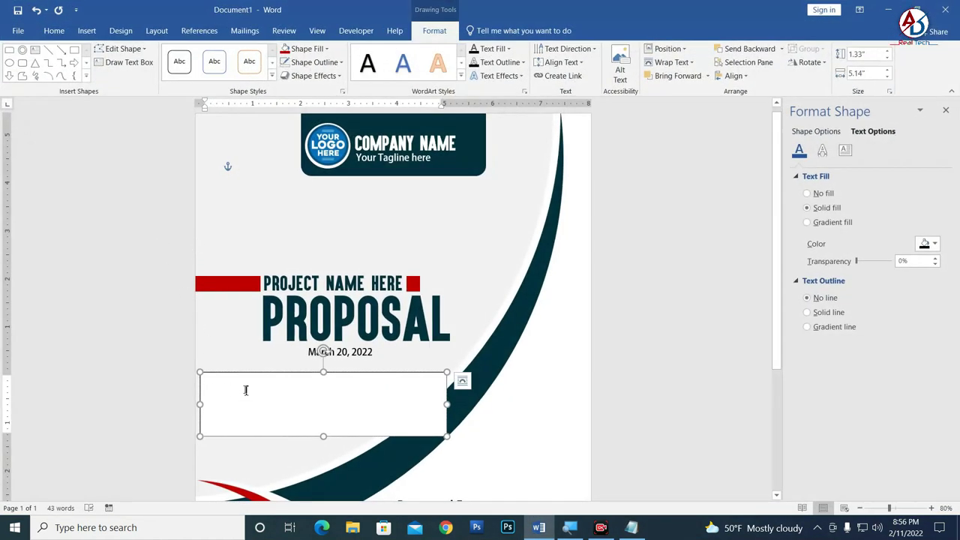
{"action": "type", "text": "Lorem ipsum dolor sit amet, consectetur adipiscing elit. Cras commodo quam nec lacus semper faucibus."}
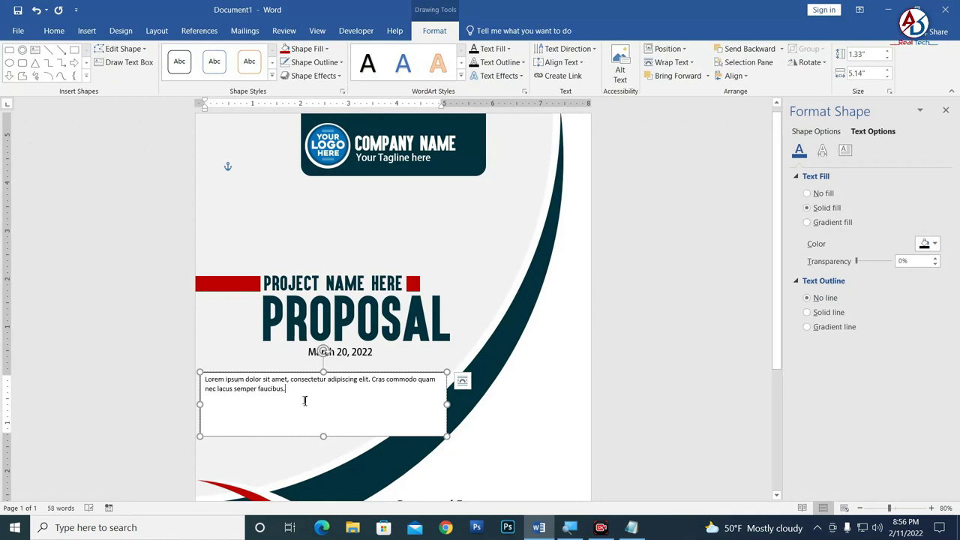
Step: Copy the longer lorem text through 'accumsan.' from Notepad
{"action": "key", "text": "alt+Tab"}
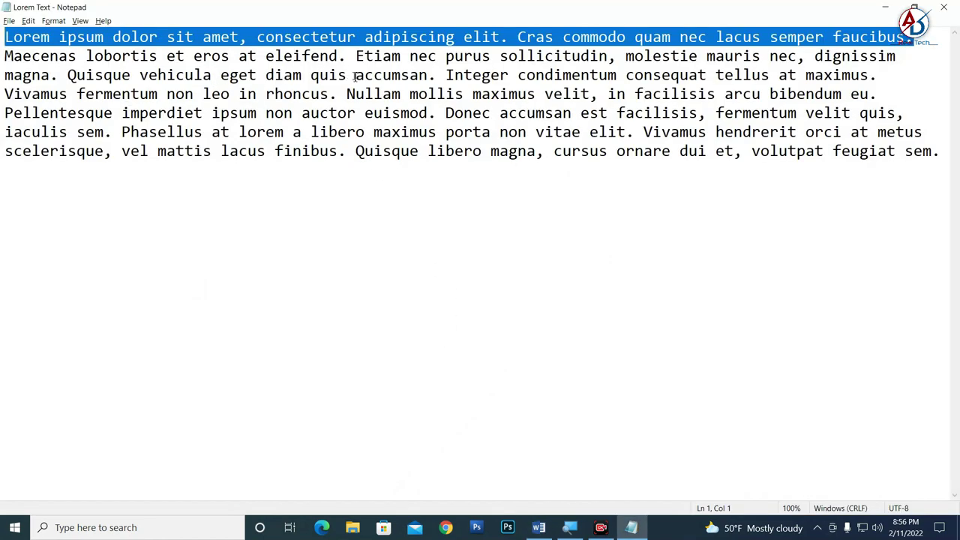
{"action": "left_click_drag", "start_coordinate": [437, 75], "coordinate": [2, 4]}
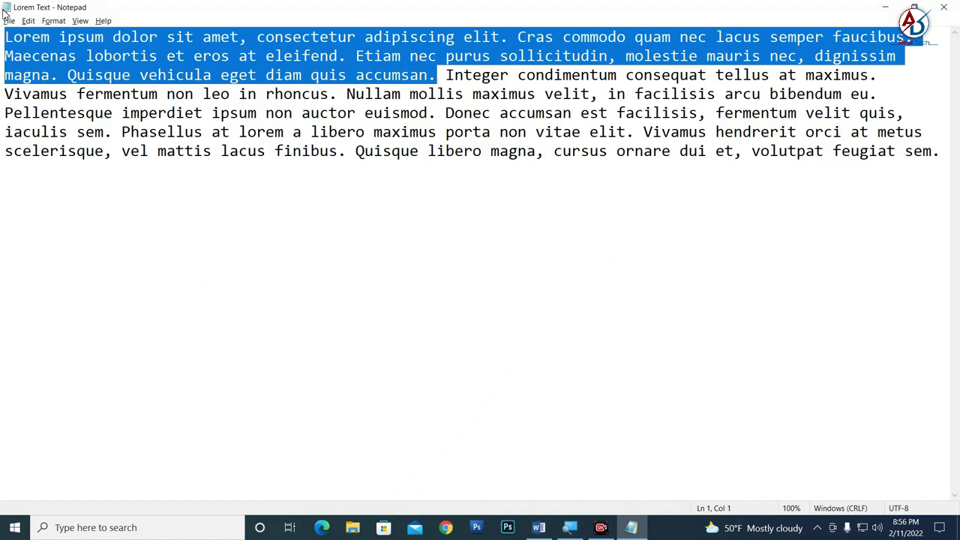
{"action": "key", "text": "alt+Tab"}
Step: Replace the box text with the longer lorem paragraph and narrow the box
{"action": "key", "text": "ctrl+a"}
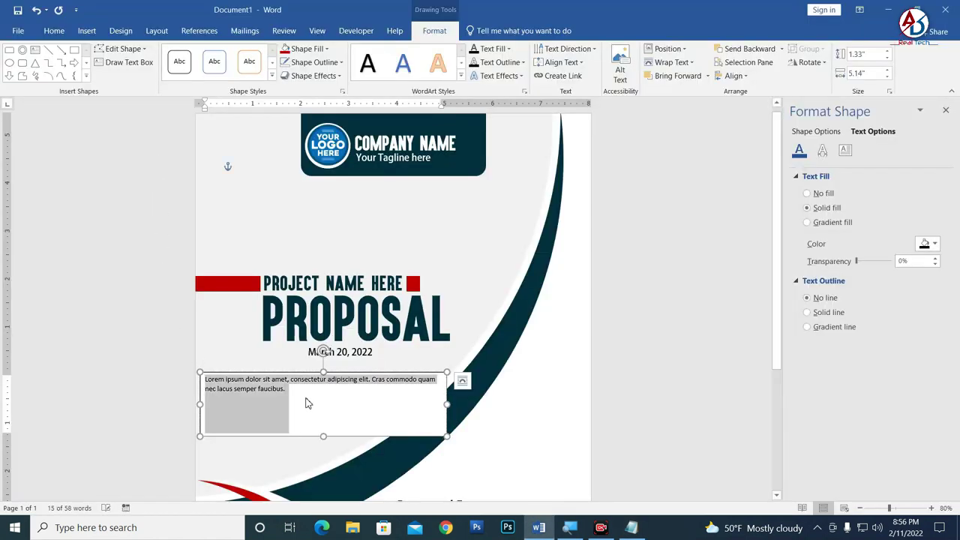
{"action": "type", "text": "Lorem ipsum dolor sit amet, consectetur adipiscing elit. Cras commodo quam nec lacus semper faucibus. Maecenas lobortis et eros at eleifend. Etiam nec purus sollicitudin, molestie mauris nec, dignissim magna. Quisque vehicula eget diam quis accumsan."}
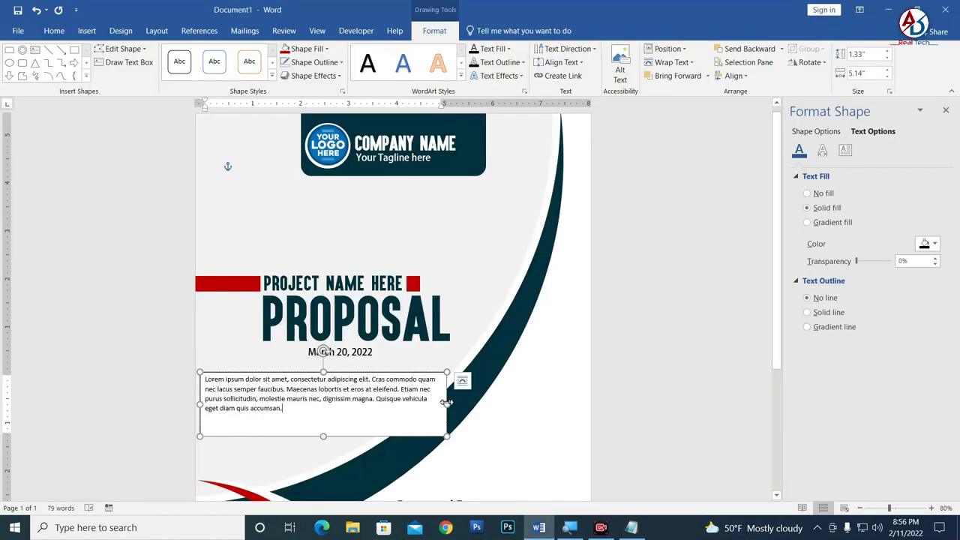
{"action": "mouse_move", "coordinate": [447, 403]}
{"action": "left_mouse_down"}
{"action": "mouse_move", "coordinate": [413, 394]}
{"action": "mouse_move", "coordinate": [425, 394]}
{"action": "mouse_move", "coordinate": [398, 366]}
{"action": "left_mouse_up"}
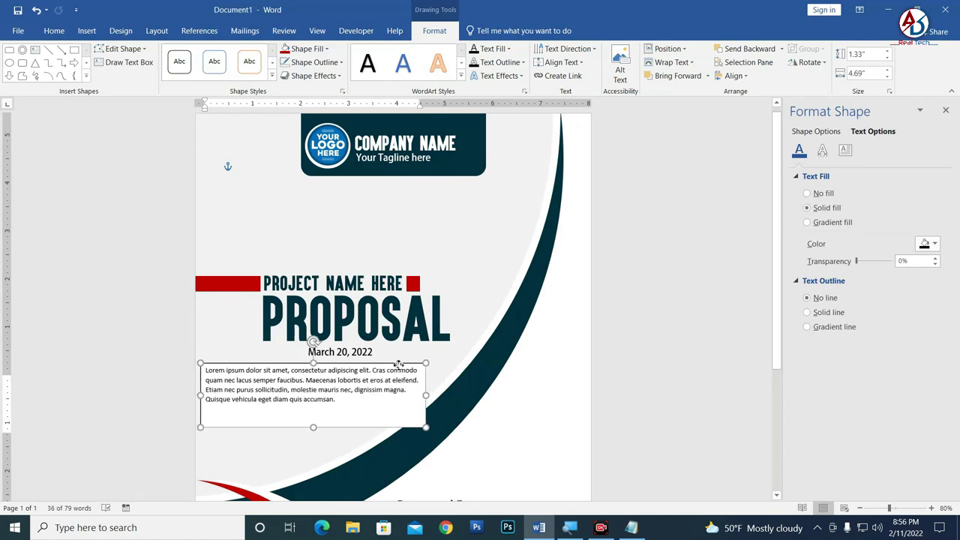
Step: Remove the lorem text box's outline and white fill
{"action": "left_click", "coordinate": [308, 76]}
{"action": "left_click", "coordinate": [313, 62]}
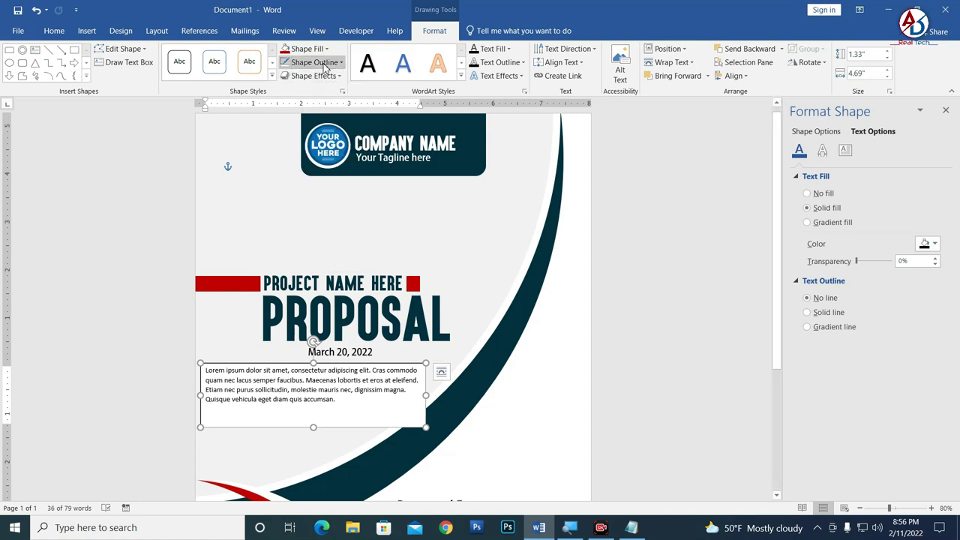
{"action": "left_click", "coordinate": [313, 63]}
{"action": "left_click", "coordinate": [316, 192]}
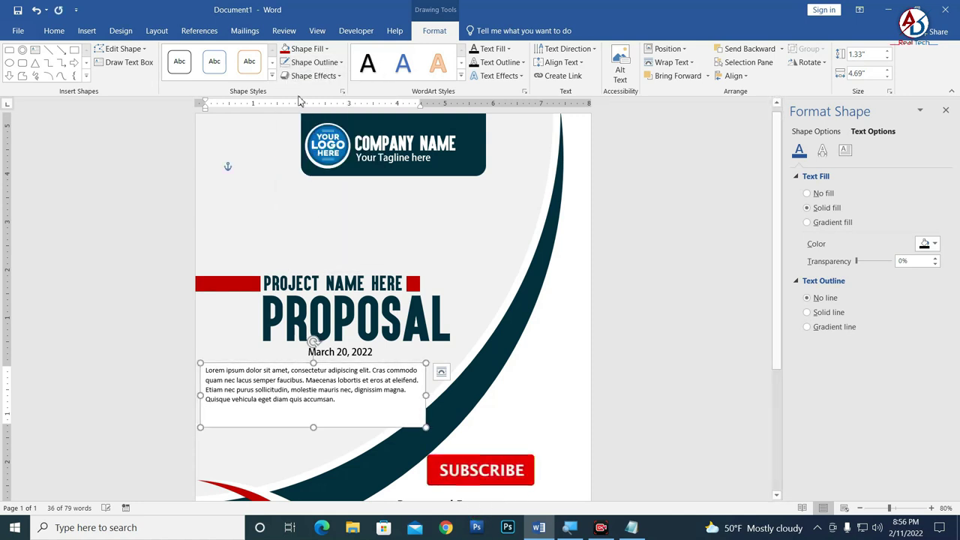
{"action": "left_click", "coordinate": [308, 49]}
{"action": "left_click", "coordinate": [310, 179]}
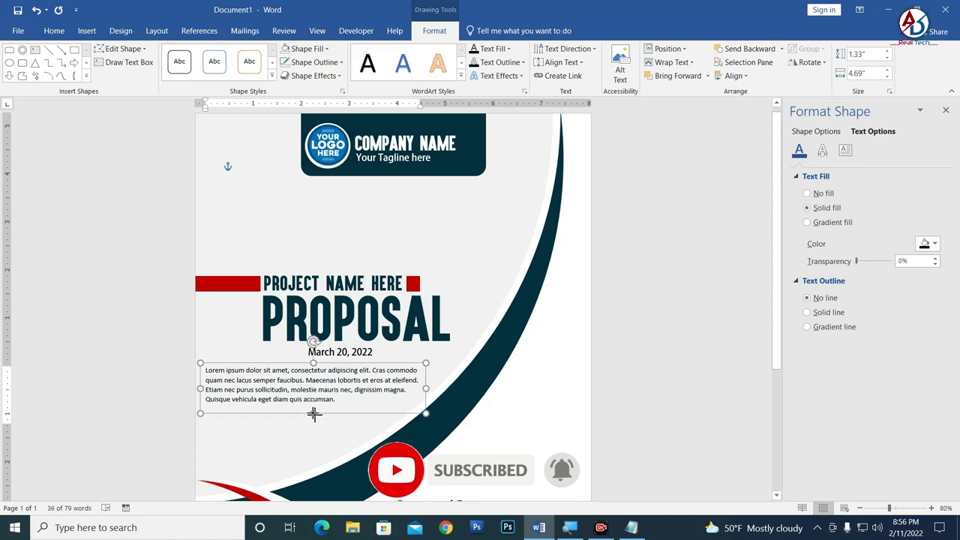
{"action": "left_click", "coordinate": [498, 349]}
{"action": "scroll", "coordinate": [498, 348], "scroll_direction": "down", "scroll_amount": 3}
{"action": "scroll", "coordinate": [498, 349], "scroll_direction": "down", "scroll_amount": 2}
{"action": "scroll", "coordinate": [435, 280], "scroll_direction": "up", "scroll_amount": 2}
{"action": "left_click", "coordinate": [435, 280]}
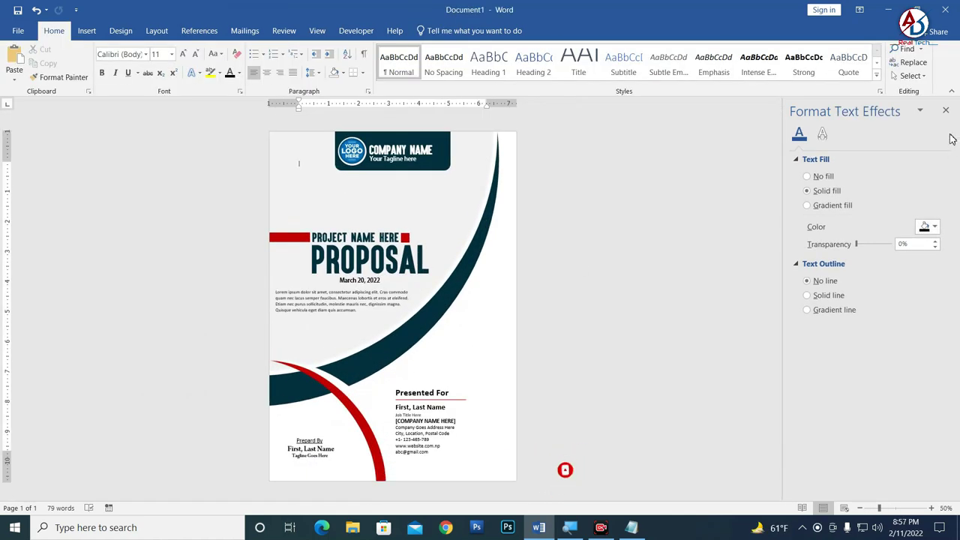
{"action": "left_click", "coordinate": [946, 111]}
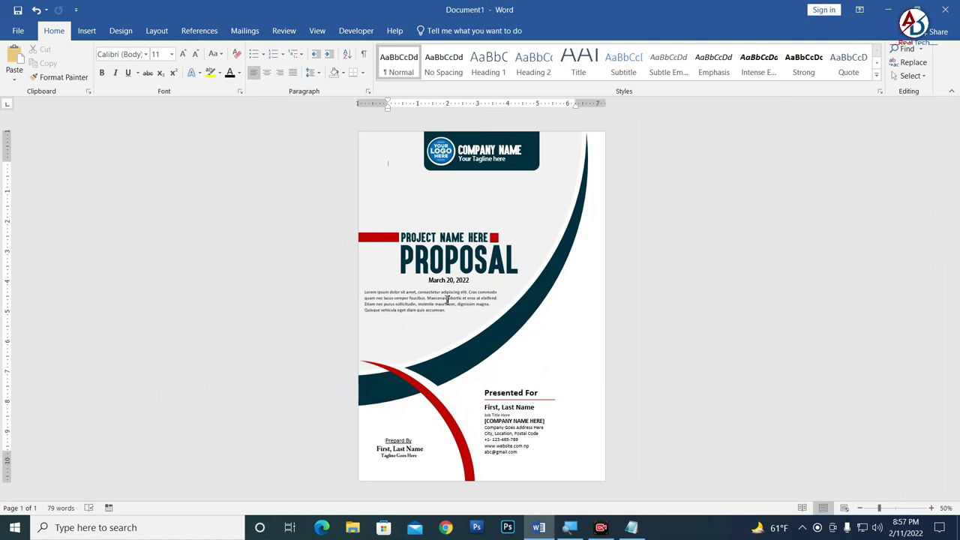